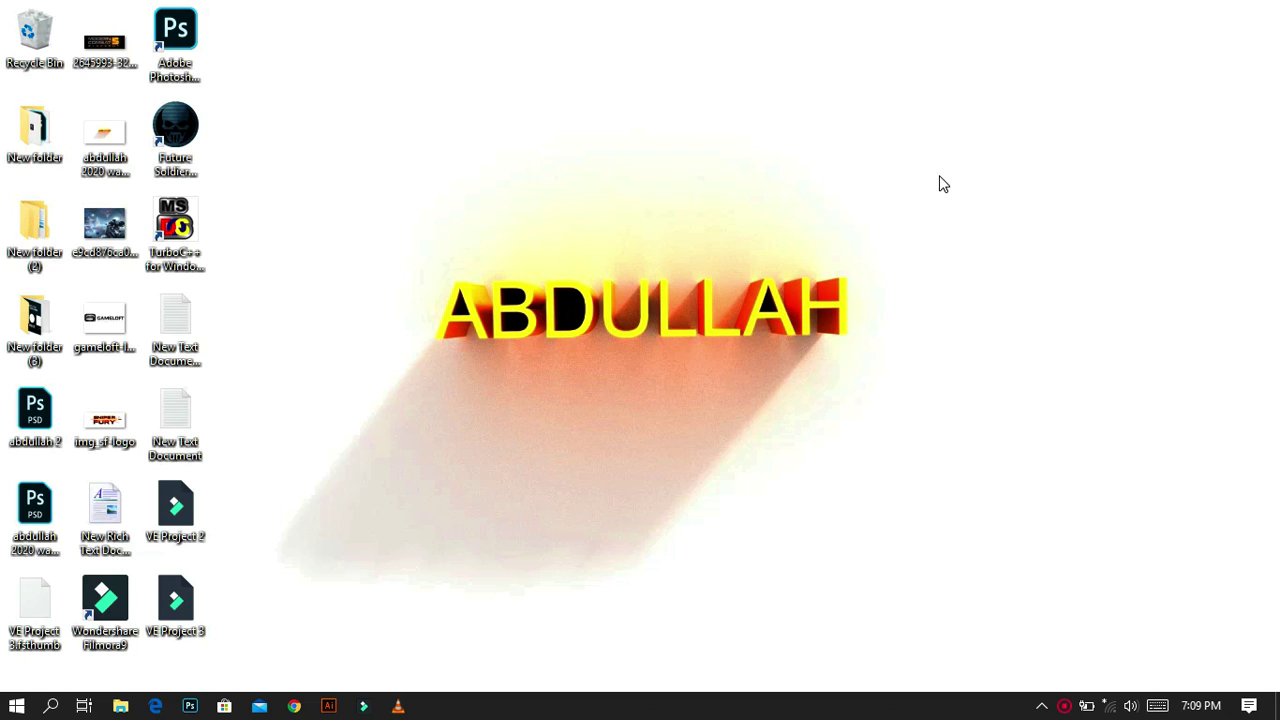
# - Open Task Manager and show the list of startup programs
pyautogui.rightClick(592, 706)
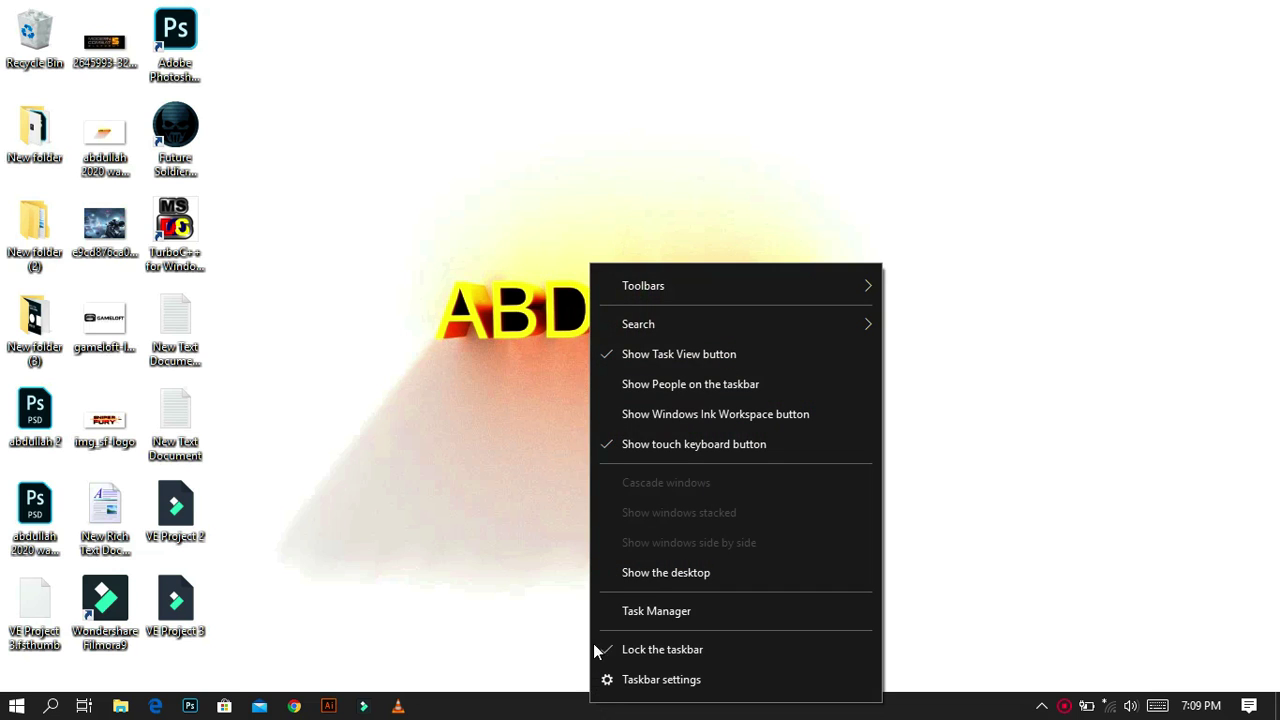
pyautogui.click(621, 610)
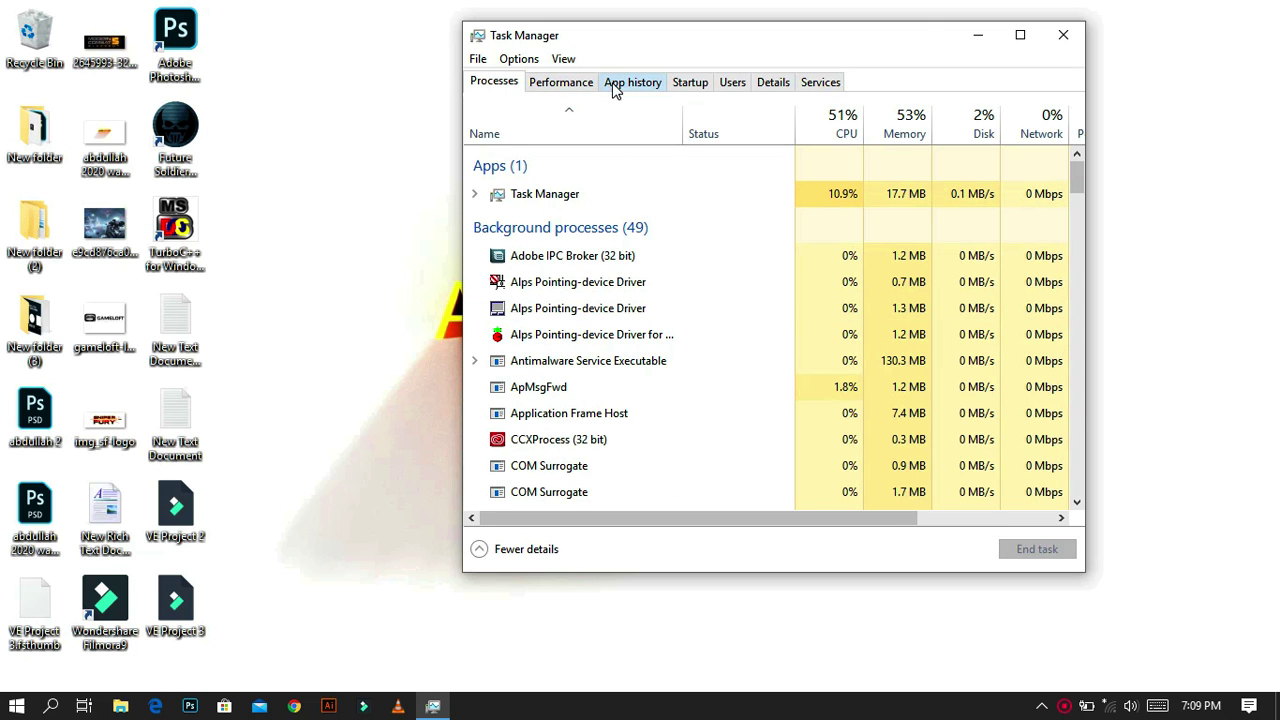
pyautogui.click(685, 92)
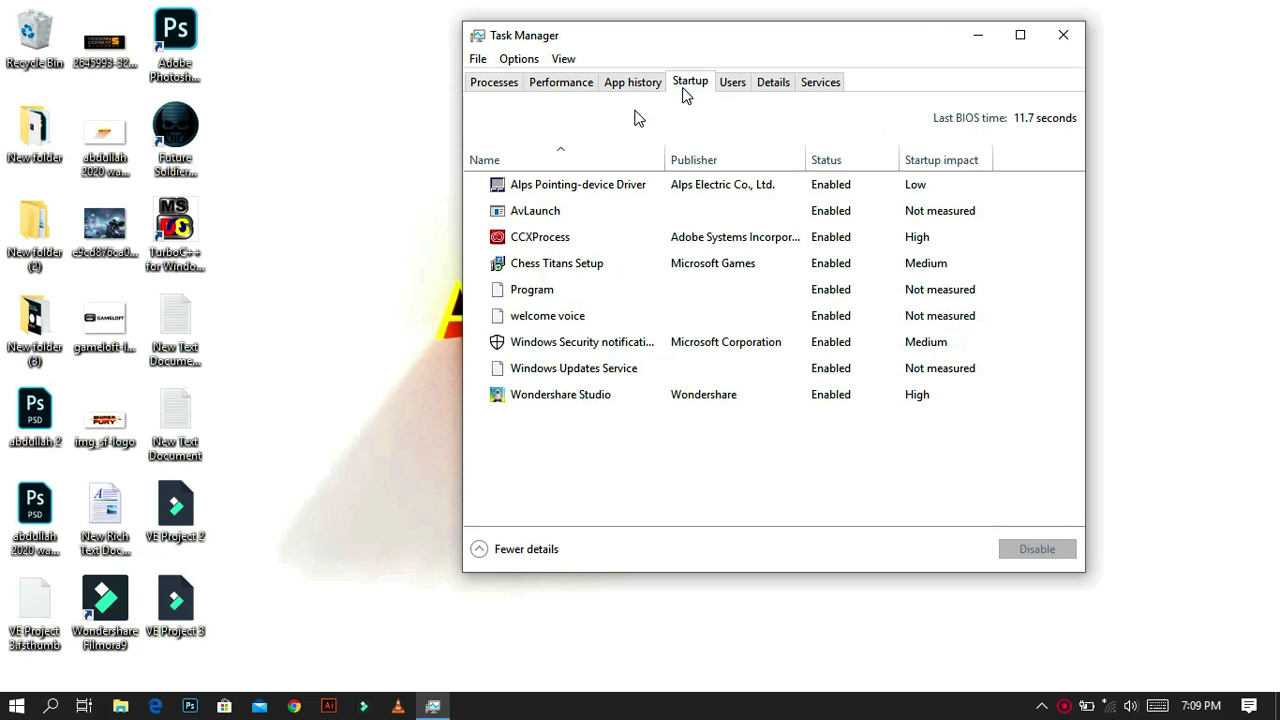
# - Disable AvLaunch, CCXProcess and Chess Titans Setup as startup programs
pyautogui.click(548, 210)
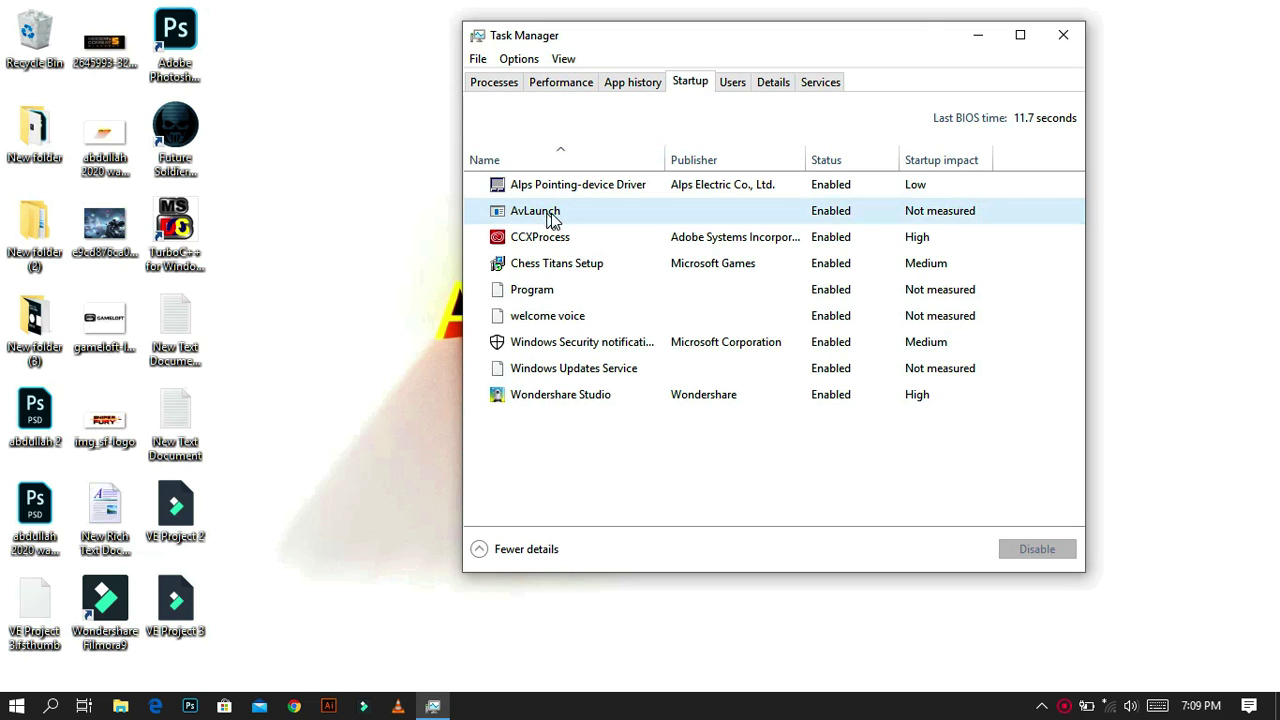
pyautogui.rightClick(792, 211)
pyautogui.click(811, 223)
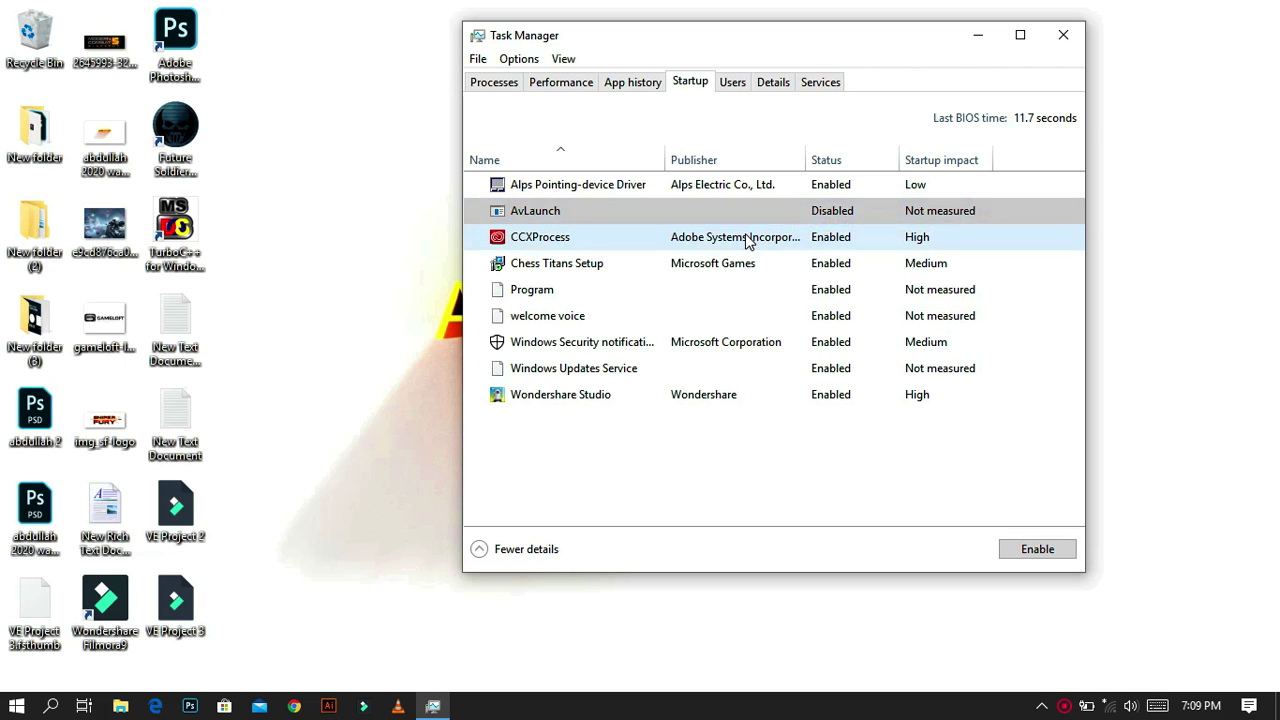
pyautogui.rightClick(749, 238)
pyautogui.click(765, 266)
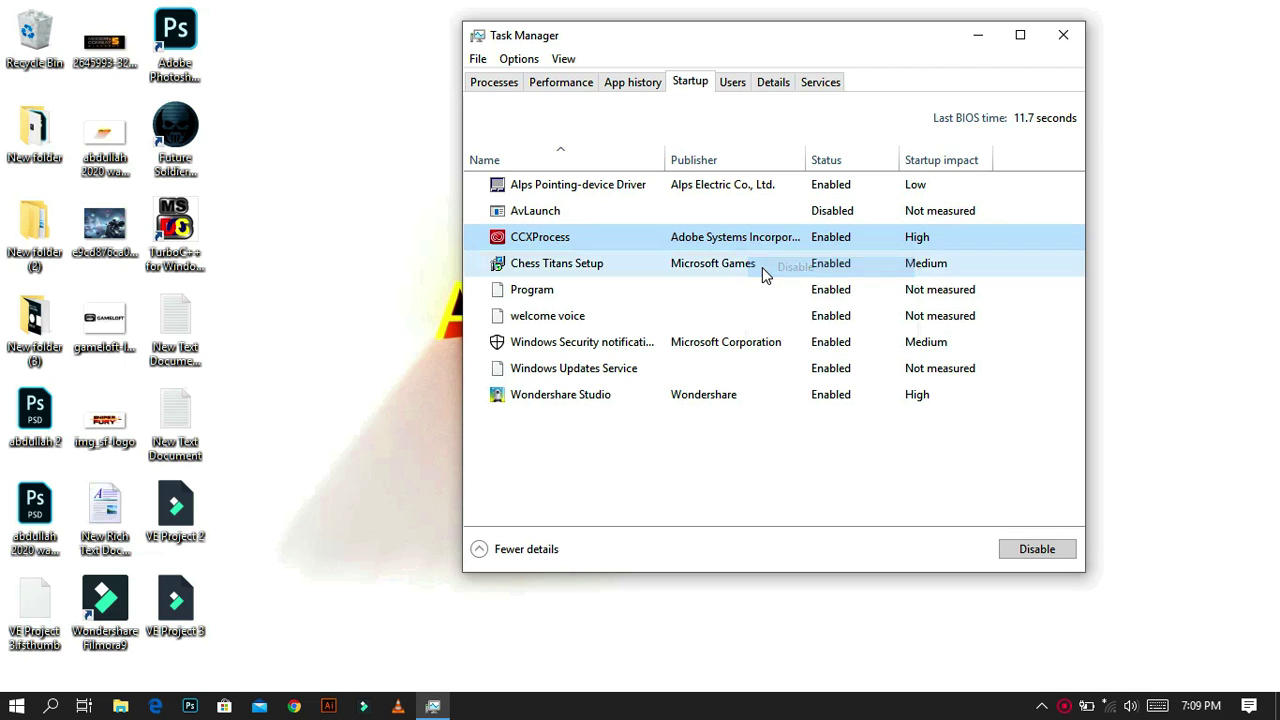
pyautogui.rightClick(724, 263)
pyautogui.click(727, 288)
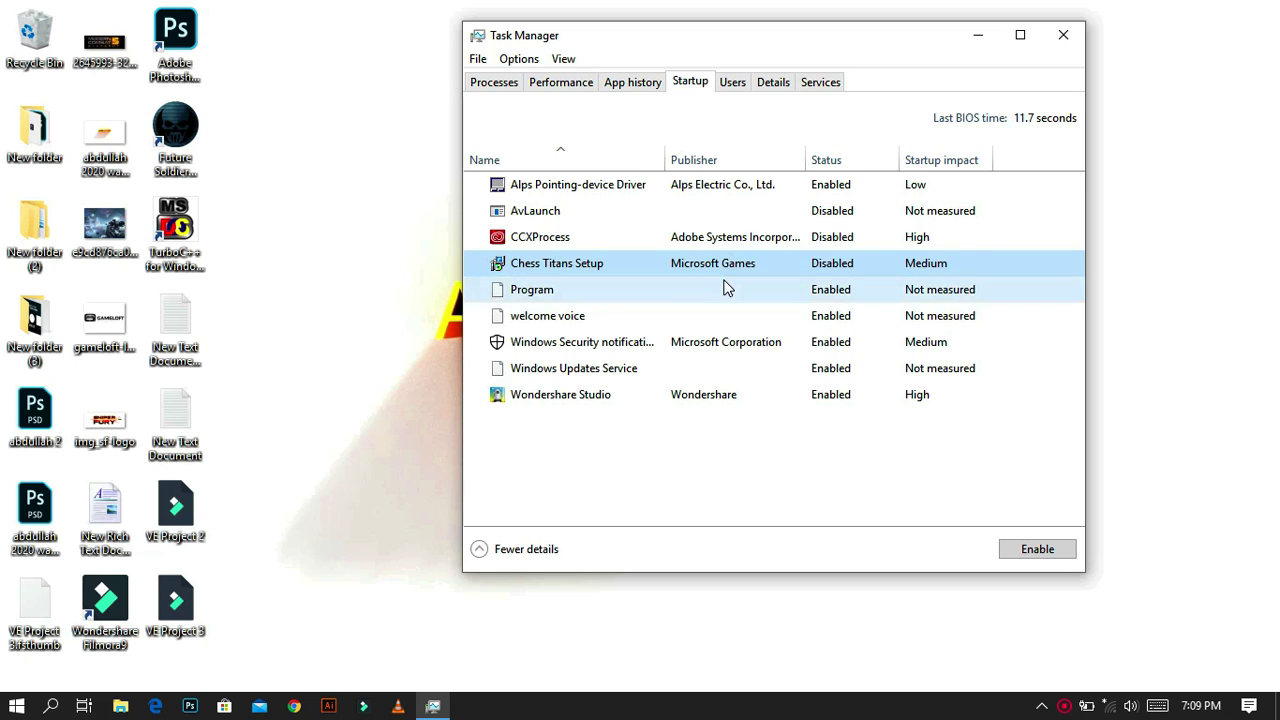
# - Disable the startup entries Program, welcome voice, the Windows Security notification and Wondershare Studio
pyautogui.rightClick(716, 289)
pyautogui.click(729, 302)
pyautogui.rightClick(724, 316)
pyautogui.click(730, 329)
pyautogui.rightClick(724, 342)
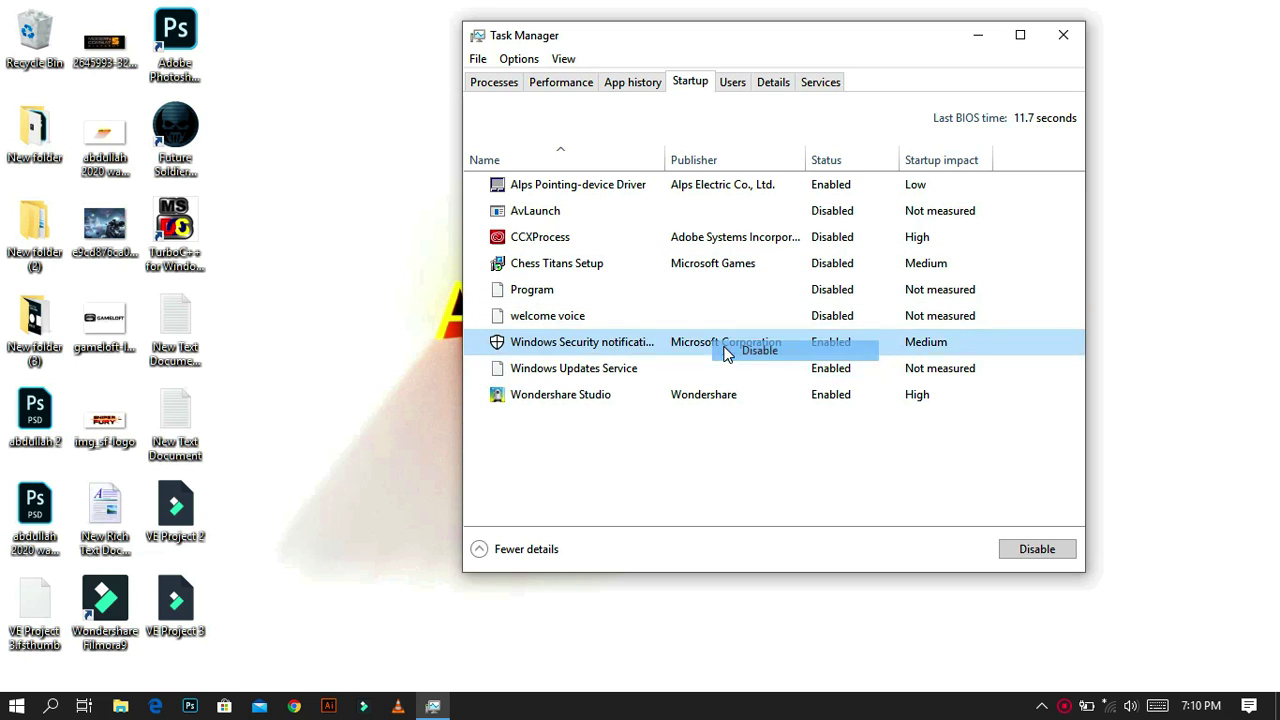
pyautogui.click(730, 355)
pyautogui.rightClick(703, 398)
pyautogui.click(749, 410)
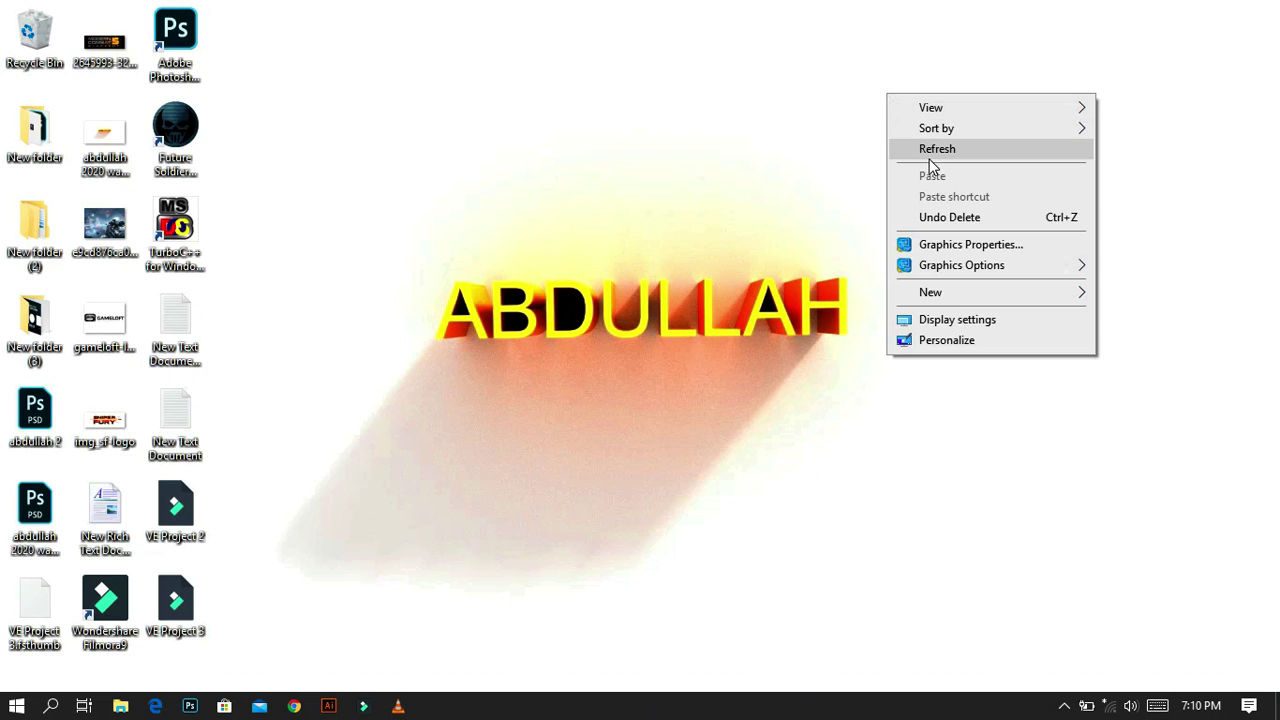
# - Refresh the desktop twice
pyautogui.click(937, 150)
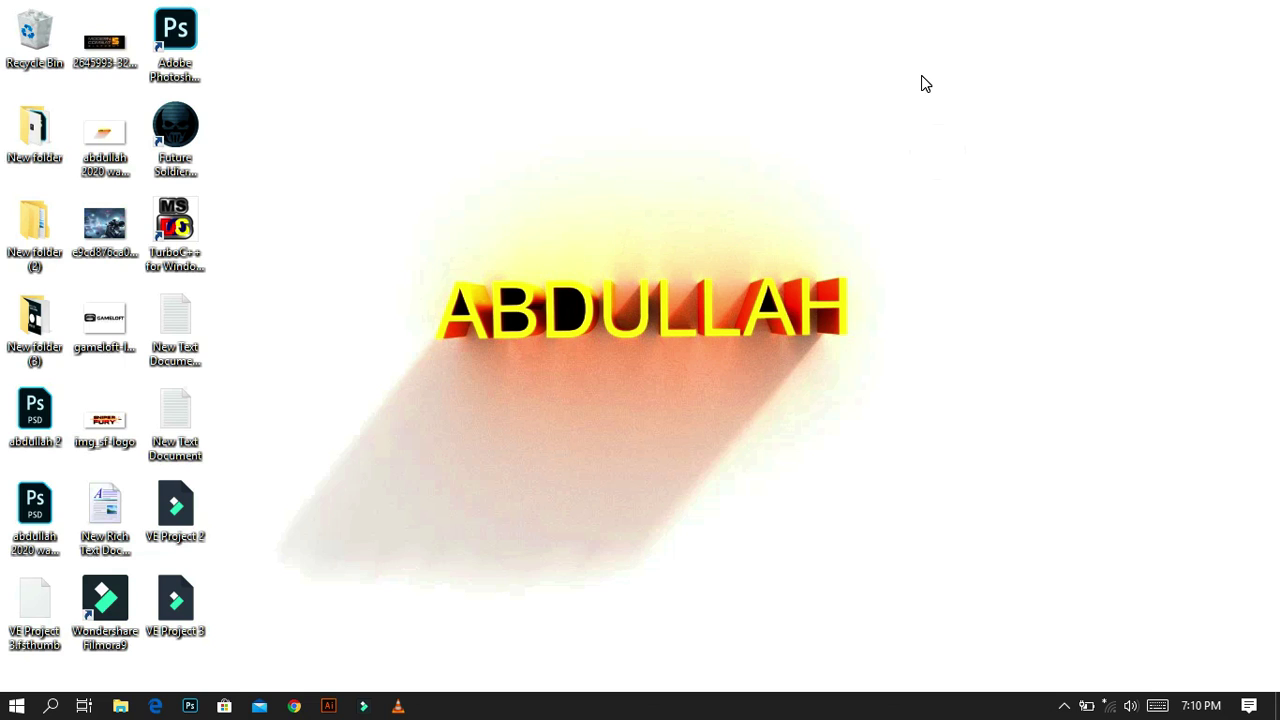
pyautogui.rightClick(925, 84)
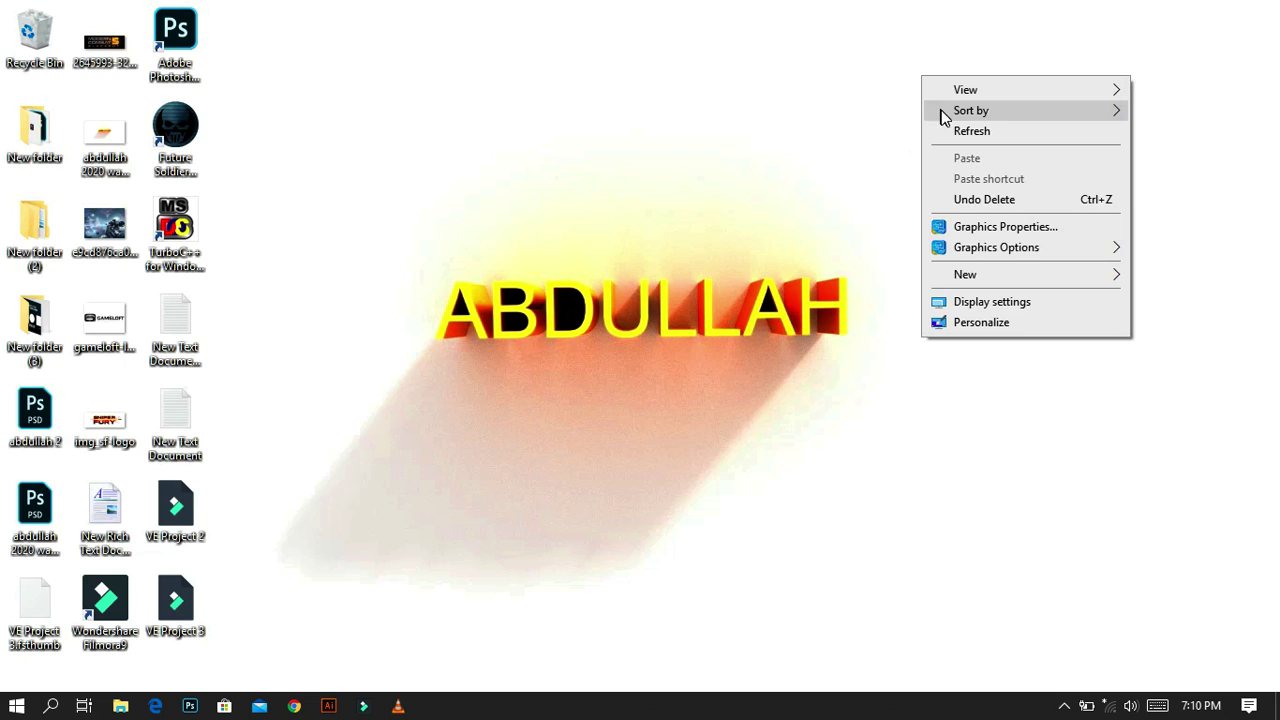
pyautogui.click(948, 127)
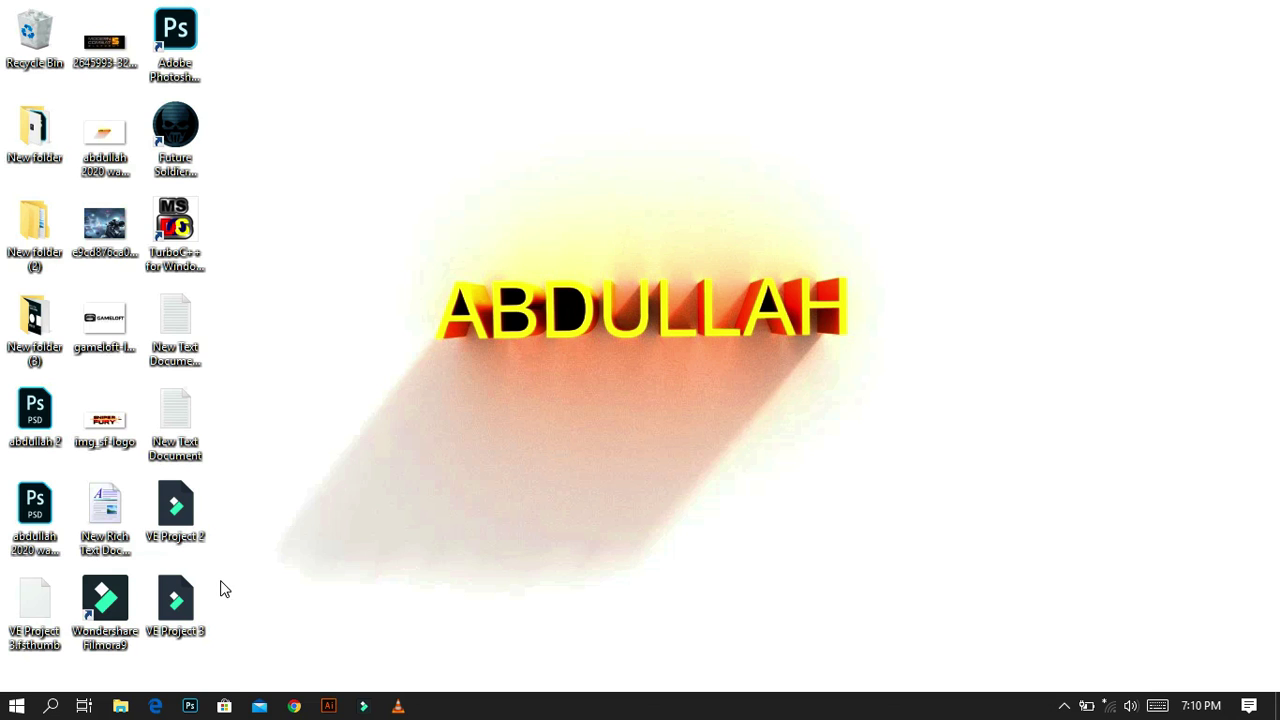
# - Search Windows for "clean up", open Disk Cleanup and scan drive C: for removable files
pyautogui.click(17, 706)
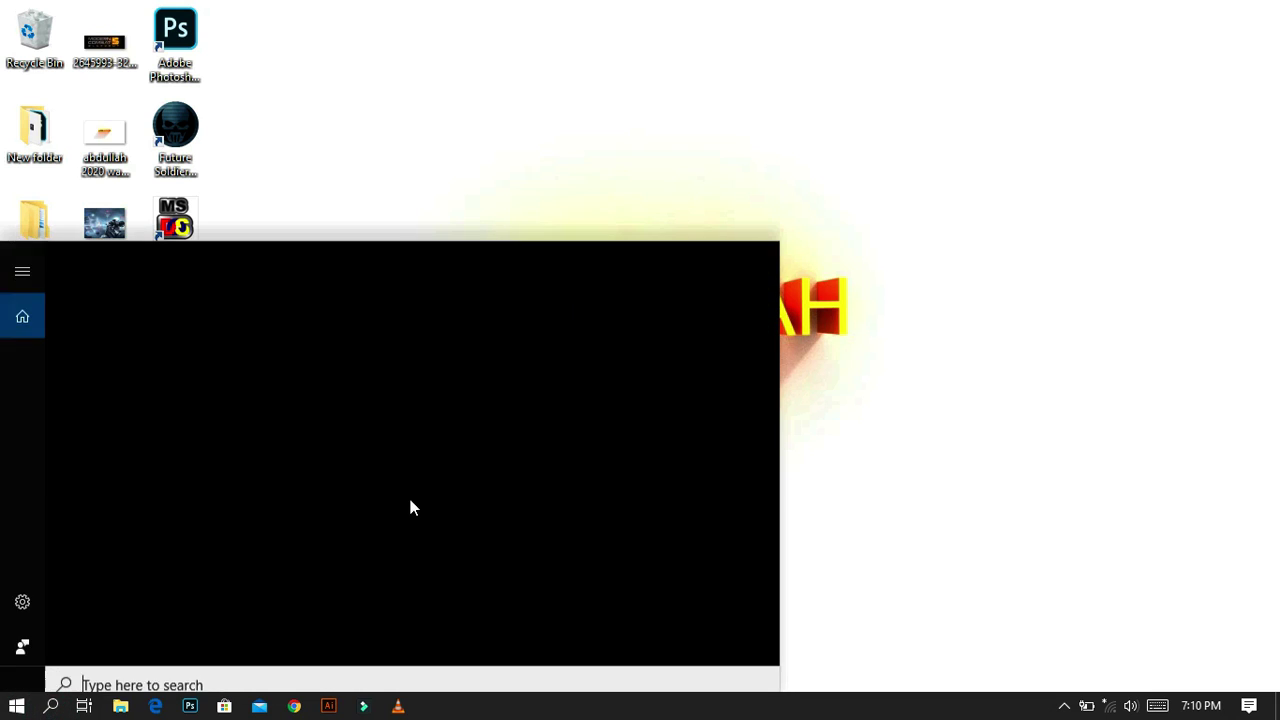
pyautogui.write('cl')
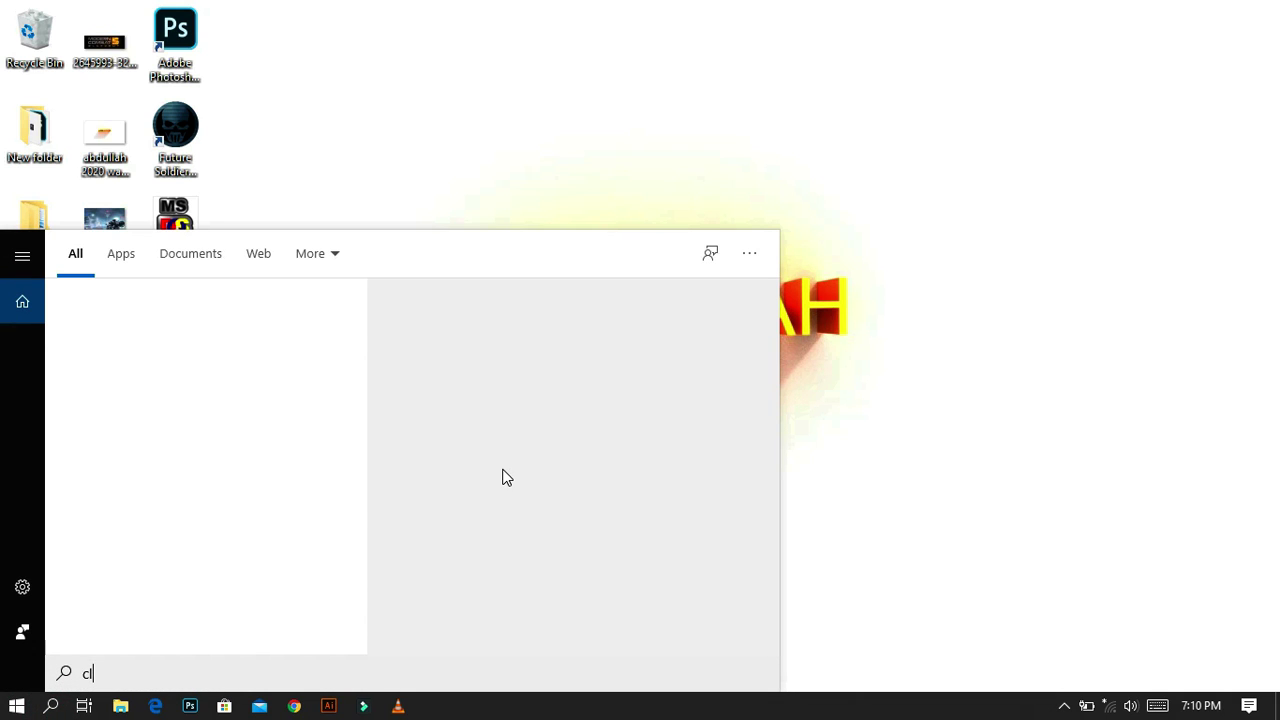
pyautogui.write('e')
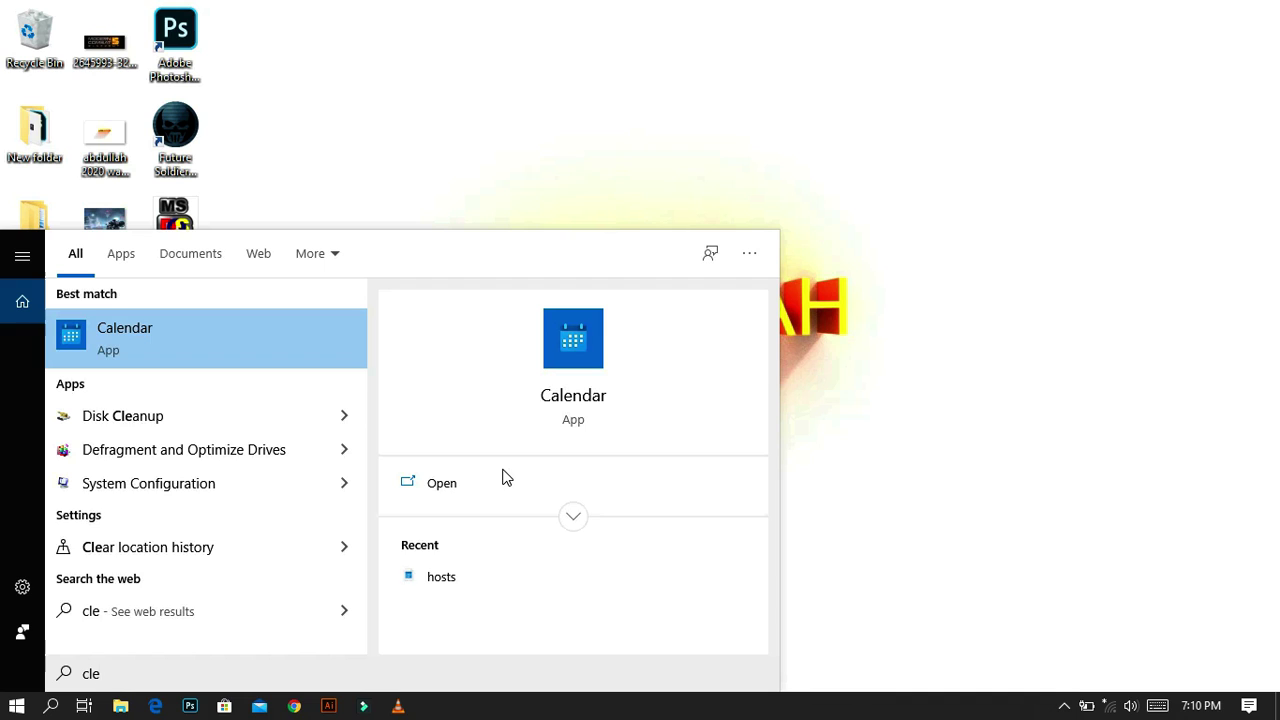
pyautogui.write('an up')
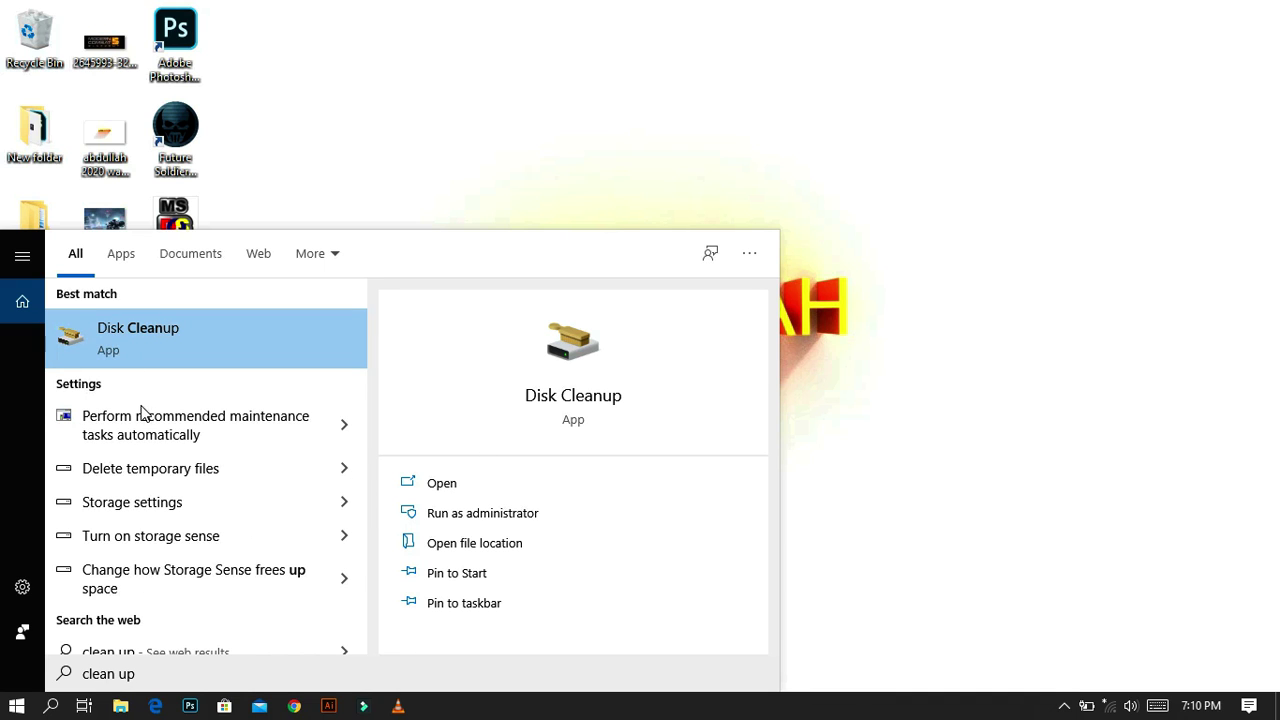
pyautogui.click(172, 362)
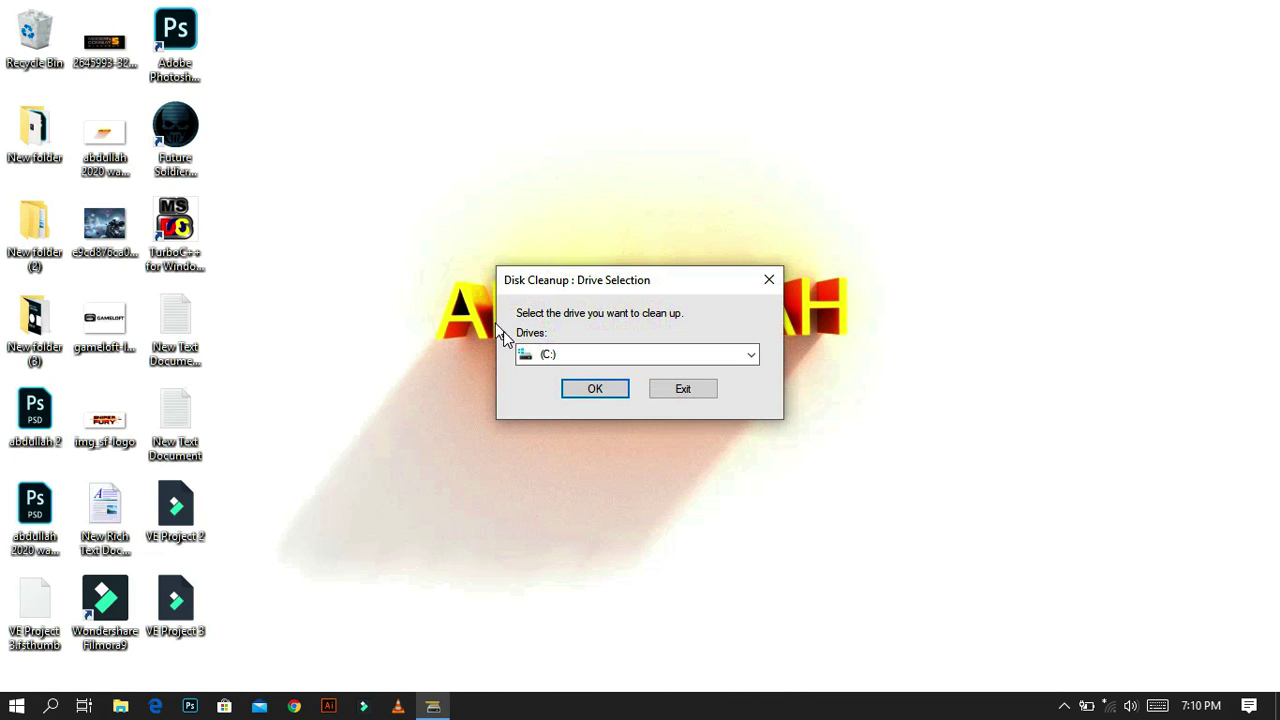
pyautogui.click(584, 388)
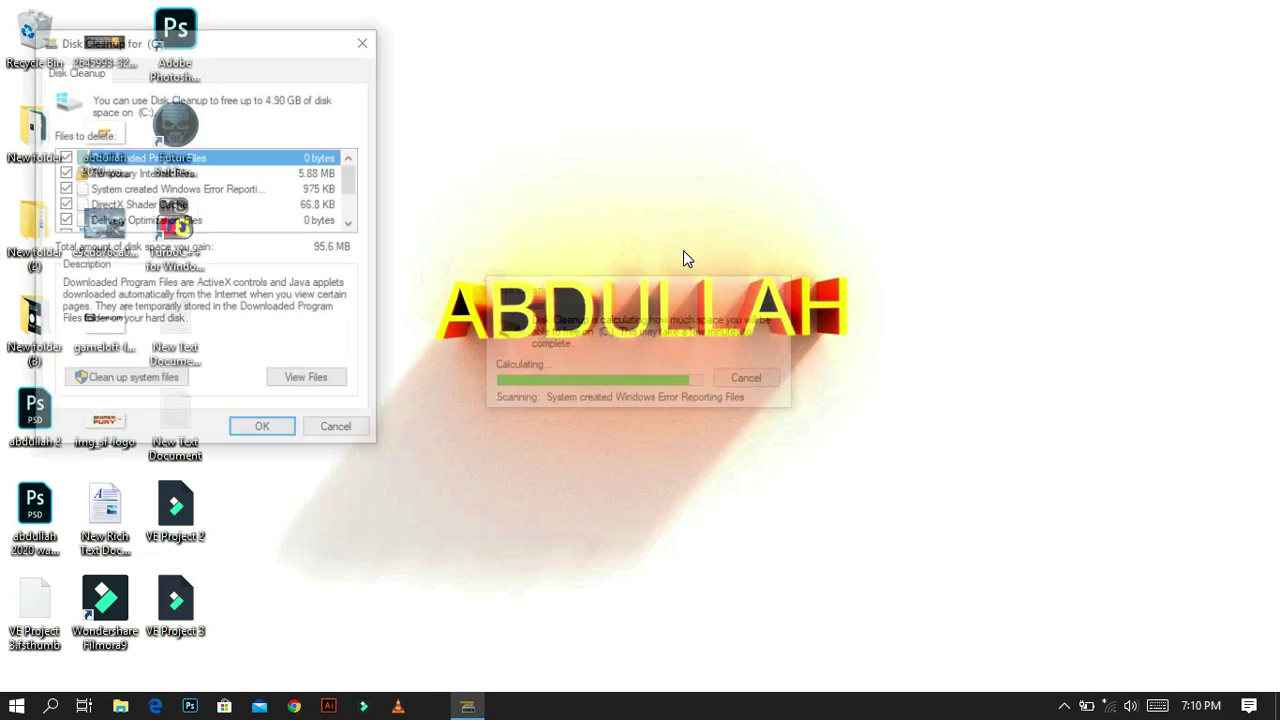
# - Permanently delete the checked file categories on C:, keeping Recycle Bin included and Downloads excluded, and refresh the desktop
pyautogui.moveTo(155, 58); pyautogui.dragTo(461, 121)
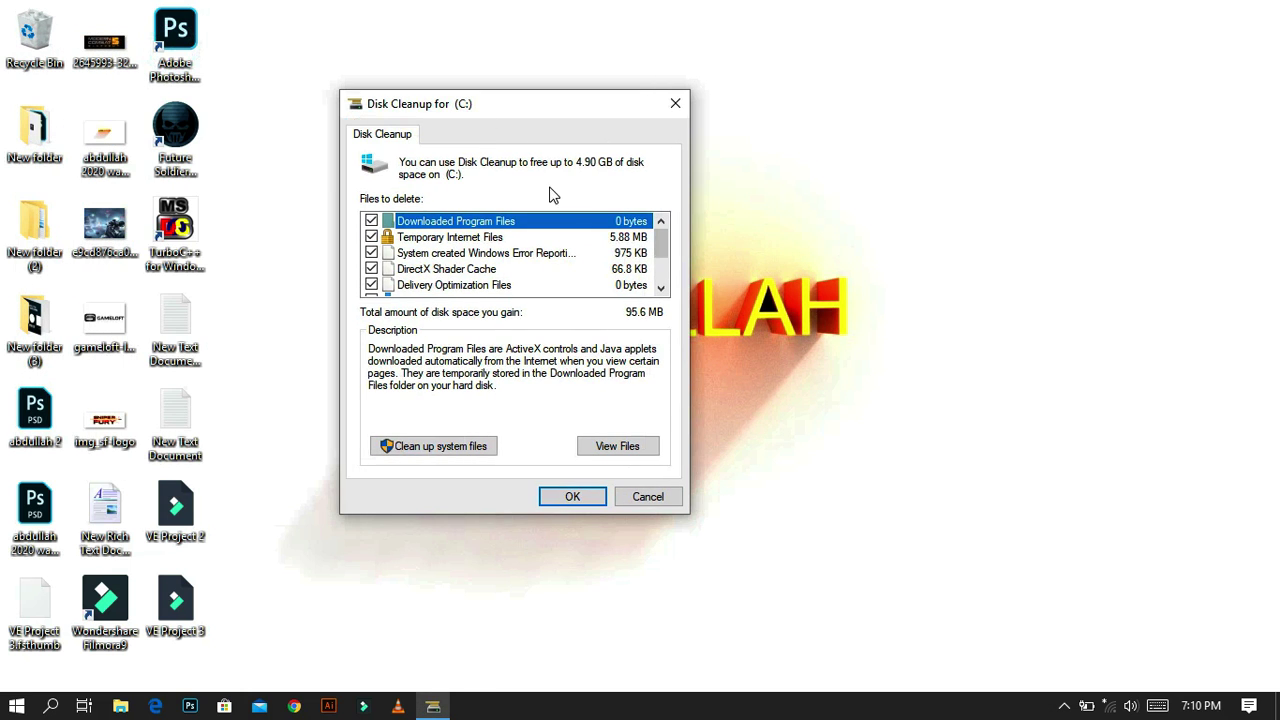
pyautogui.moveTo(663, 250); pyautogui.dragTo(654, 288)
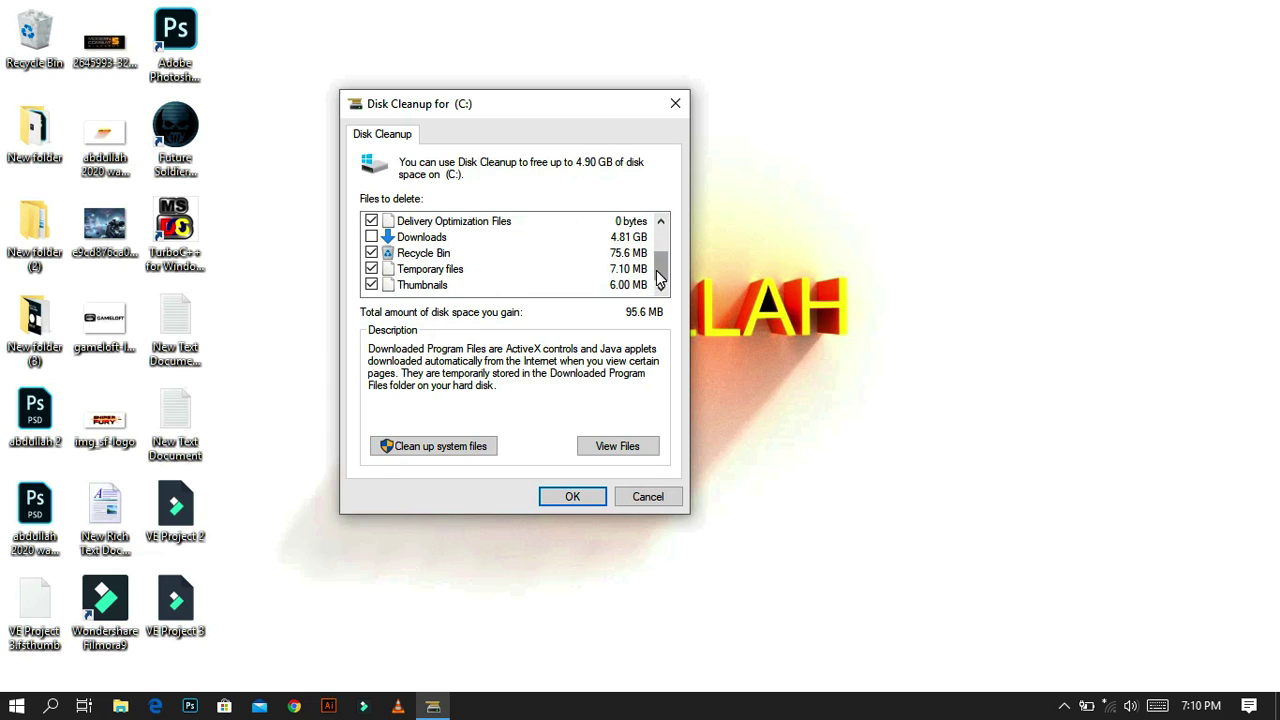
pyautogui.click(371, 253)
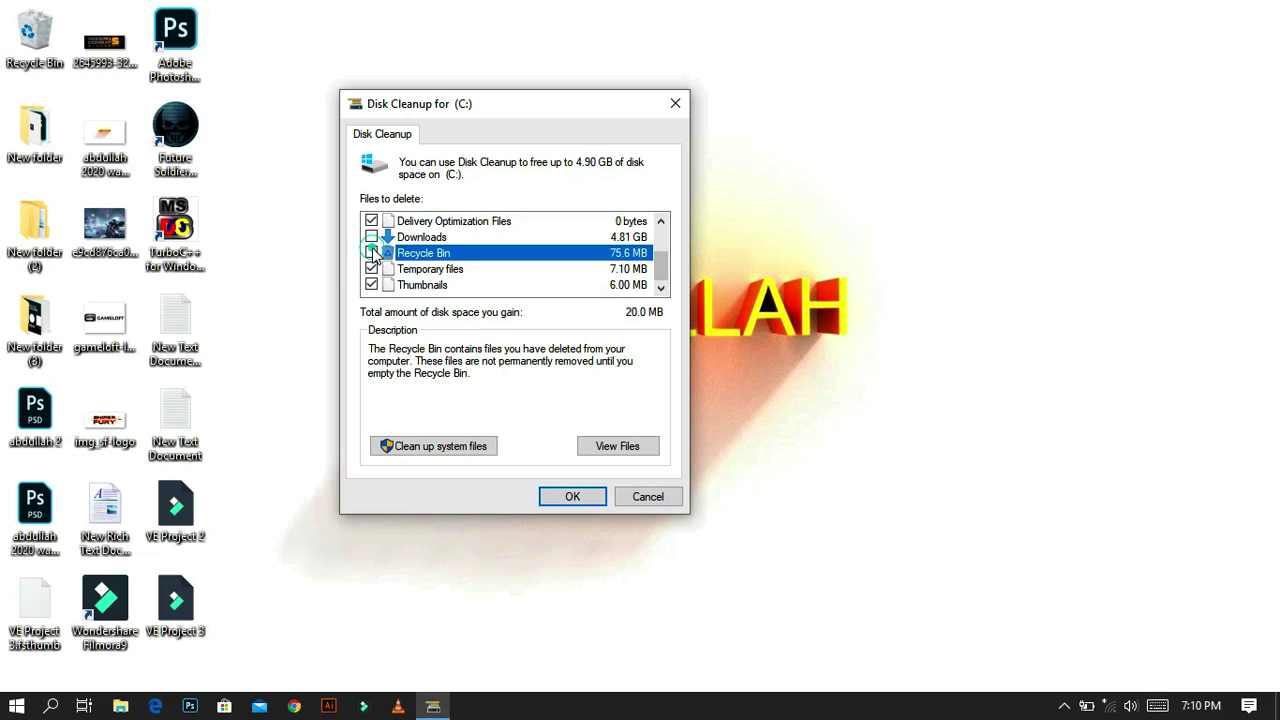
pyautogui.click(371, 253)
pyautogui.moveTo(668, 272)
pyautogui.mouseDown()
pyautogui.moveTo(666, 228)
pyautogui.moveTo(656, 270)
pyautogui.mouseUp()
pyautogui.click(577, 496)
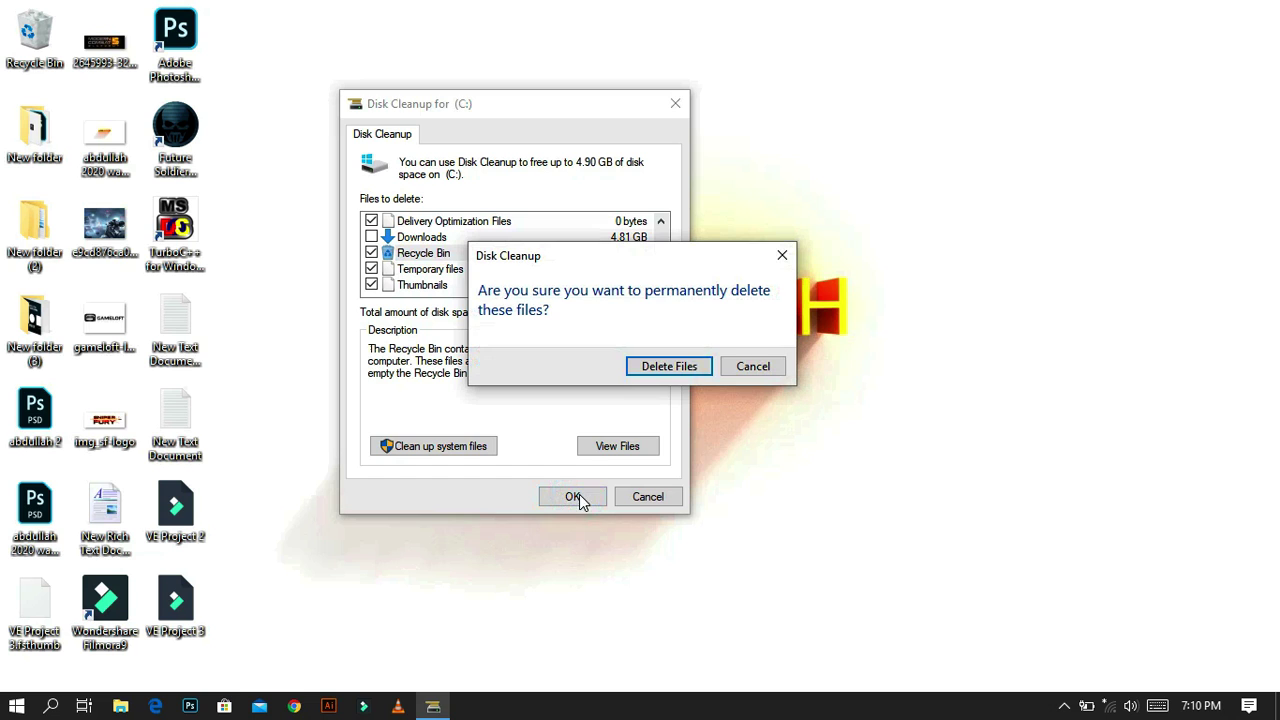
pyautogui.click(666, 366)
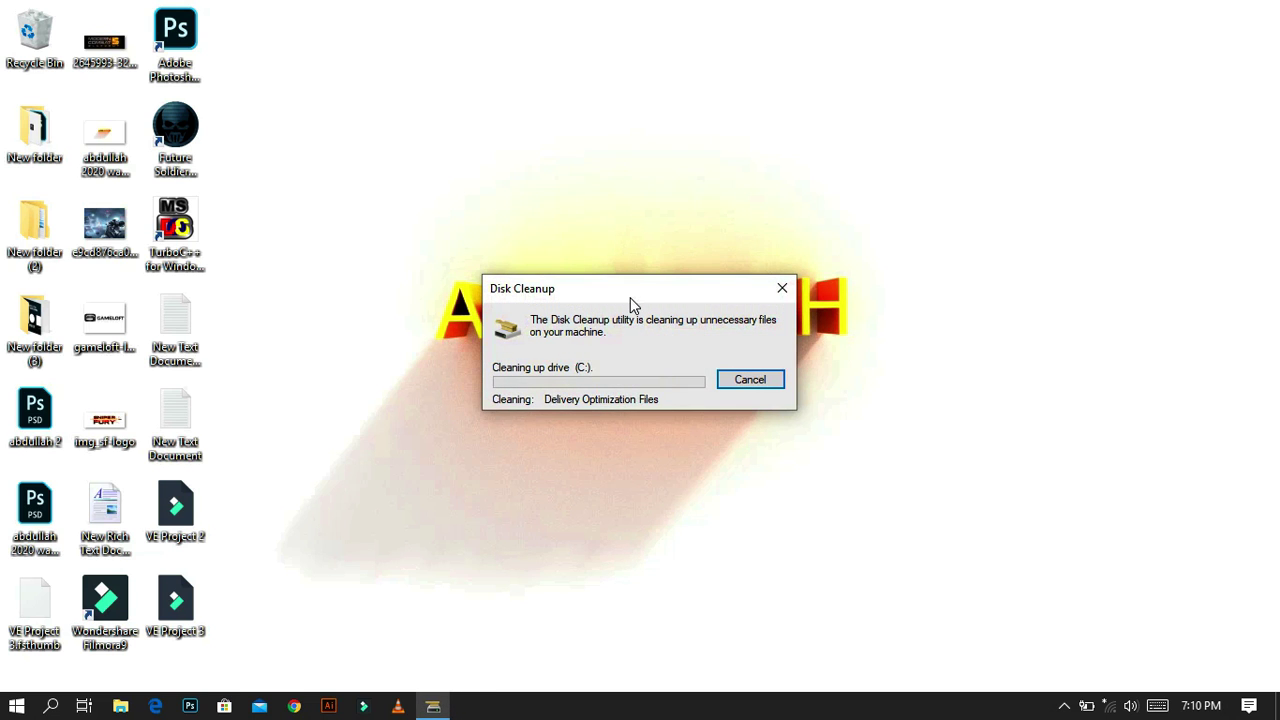
pyautogui.moveTo(630, 297); pyautogui.dragTo(614, 220)
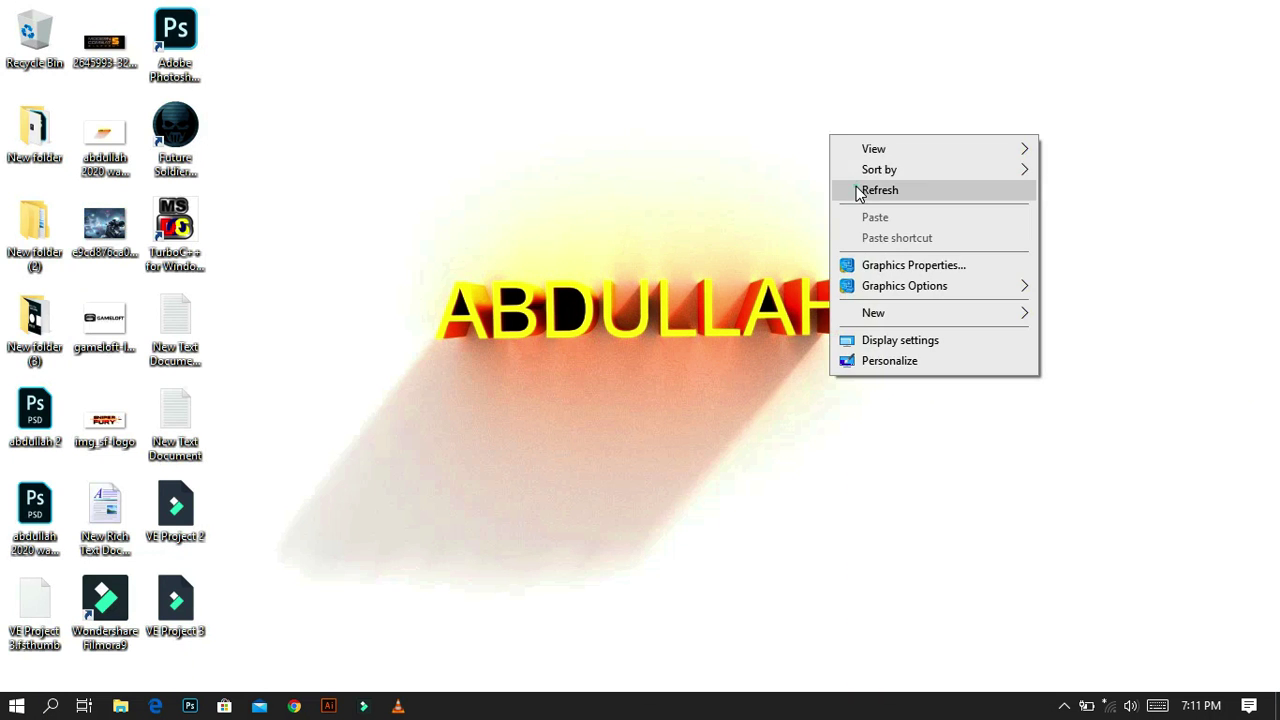
pyautogui.click(856, 189)
# - Search Windows for "run" and open the Run dialog
pyautogui.click(55, 704)
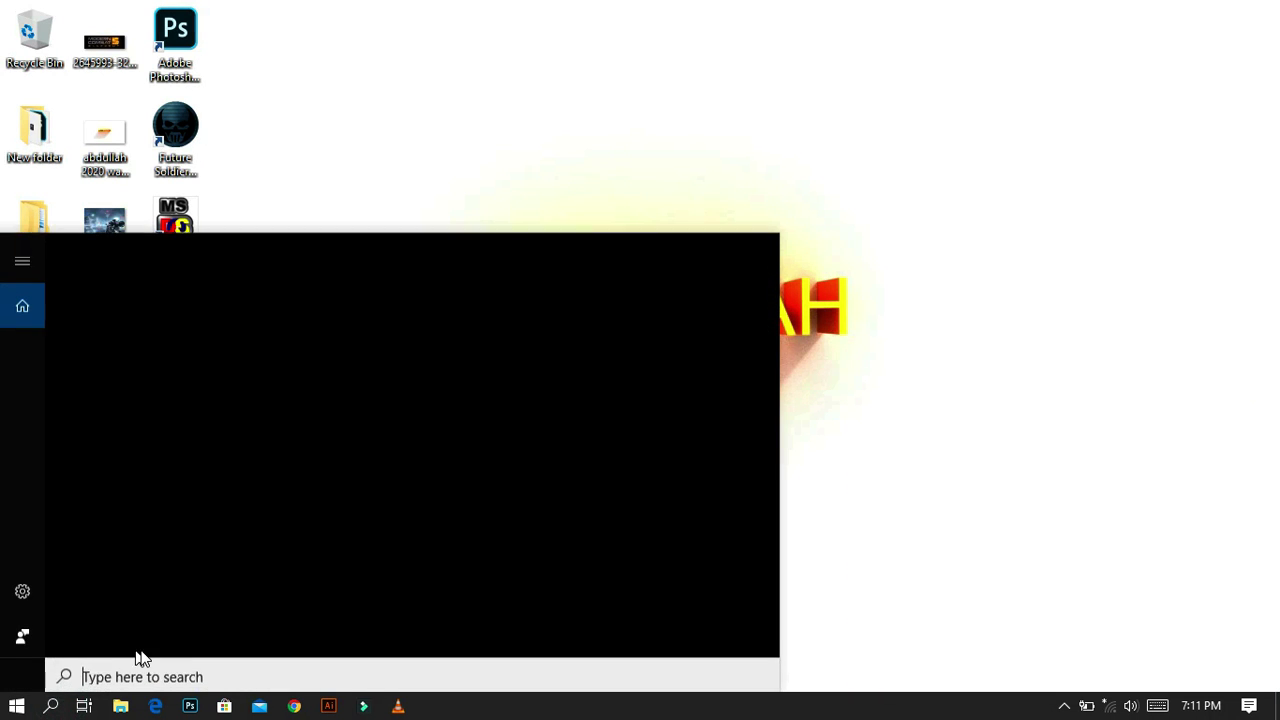
pyautogui.write('run')
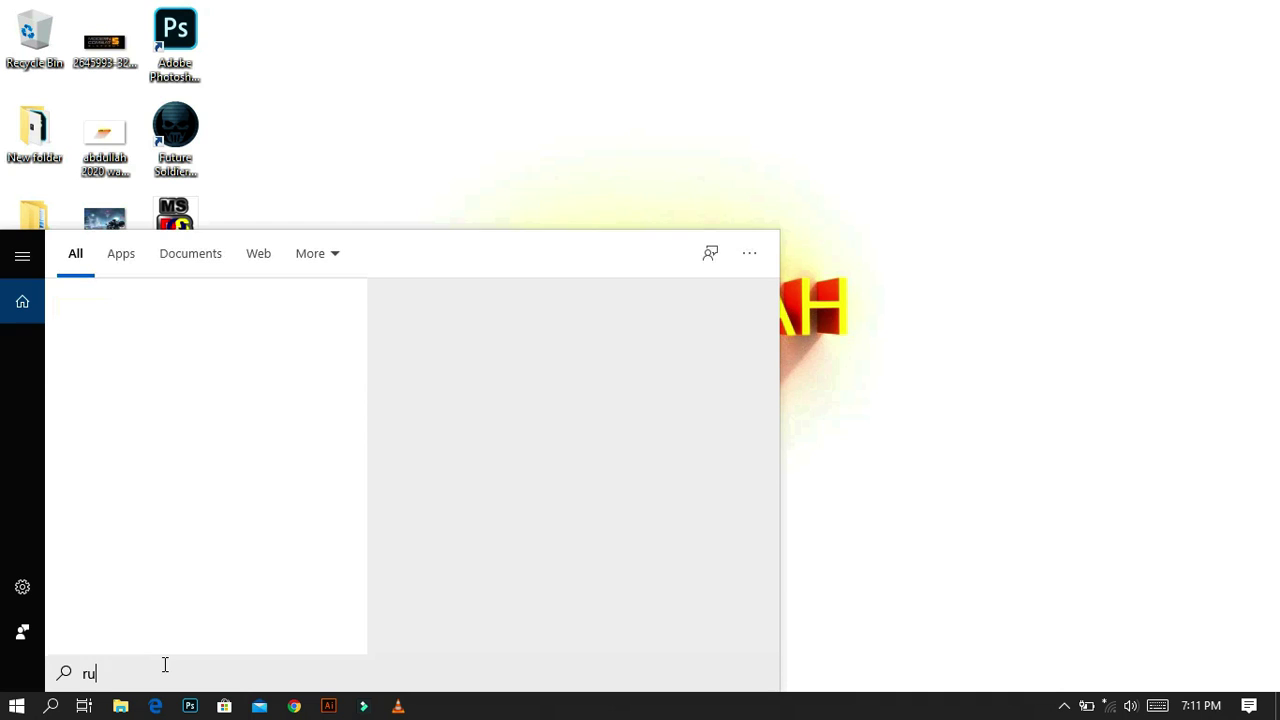
pyautogui.press('BackSpace')
pyautogui.write('n')
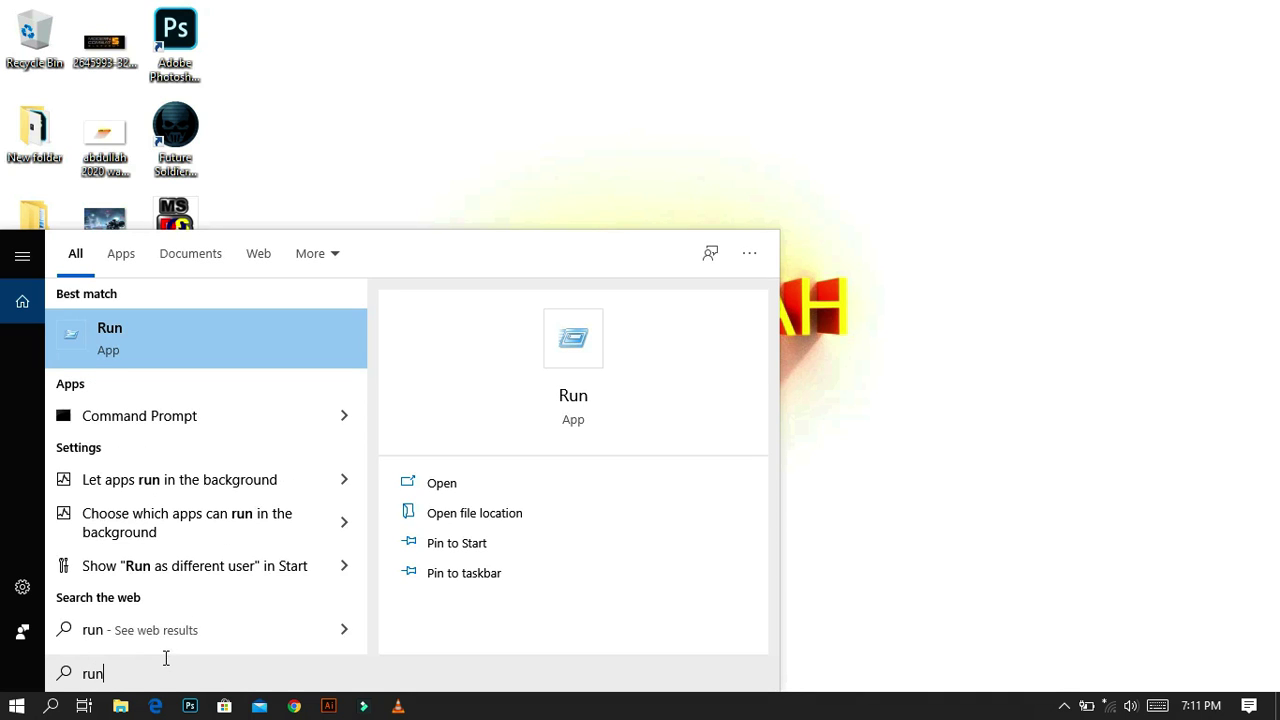
pyautogui.click(171, 328)
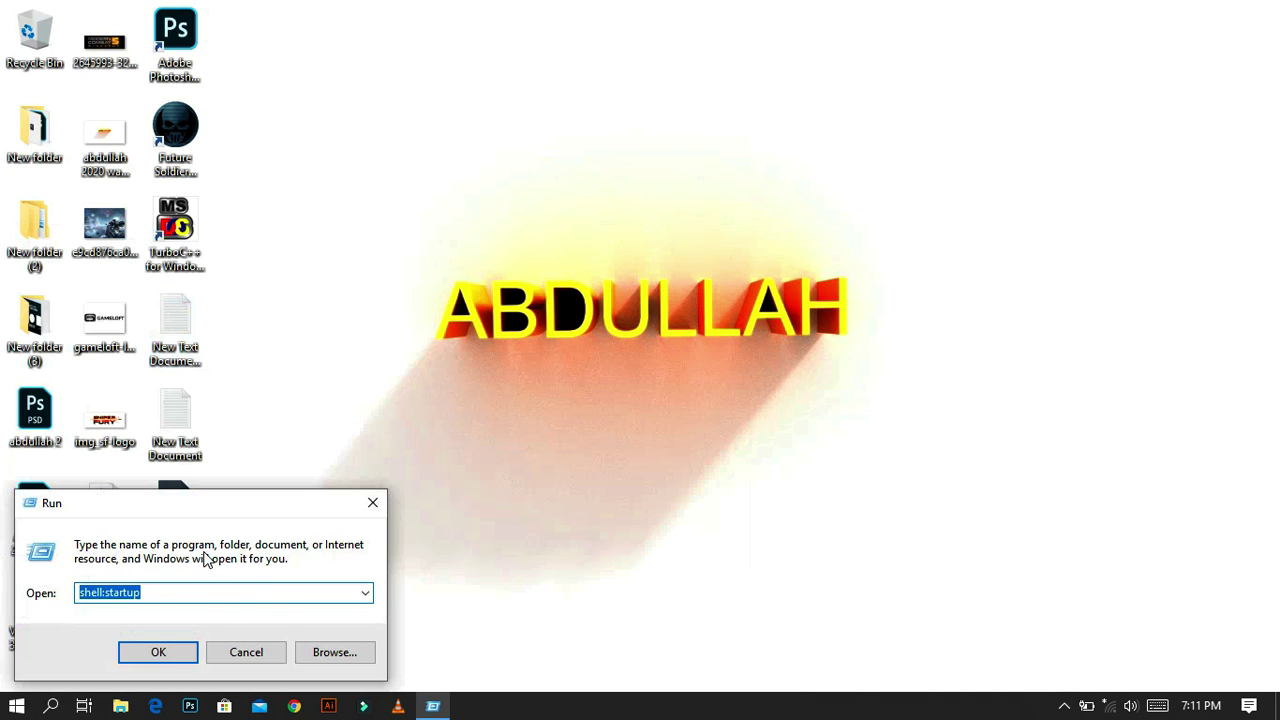
# - Open the user's temporary files folder by running %temp%
pyautogui.moveTo(200, 505); pyautogui.dragTo(243, 491)
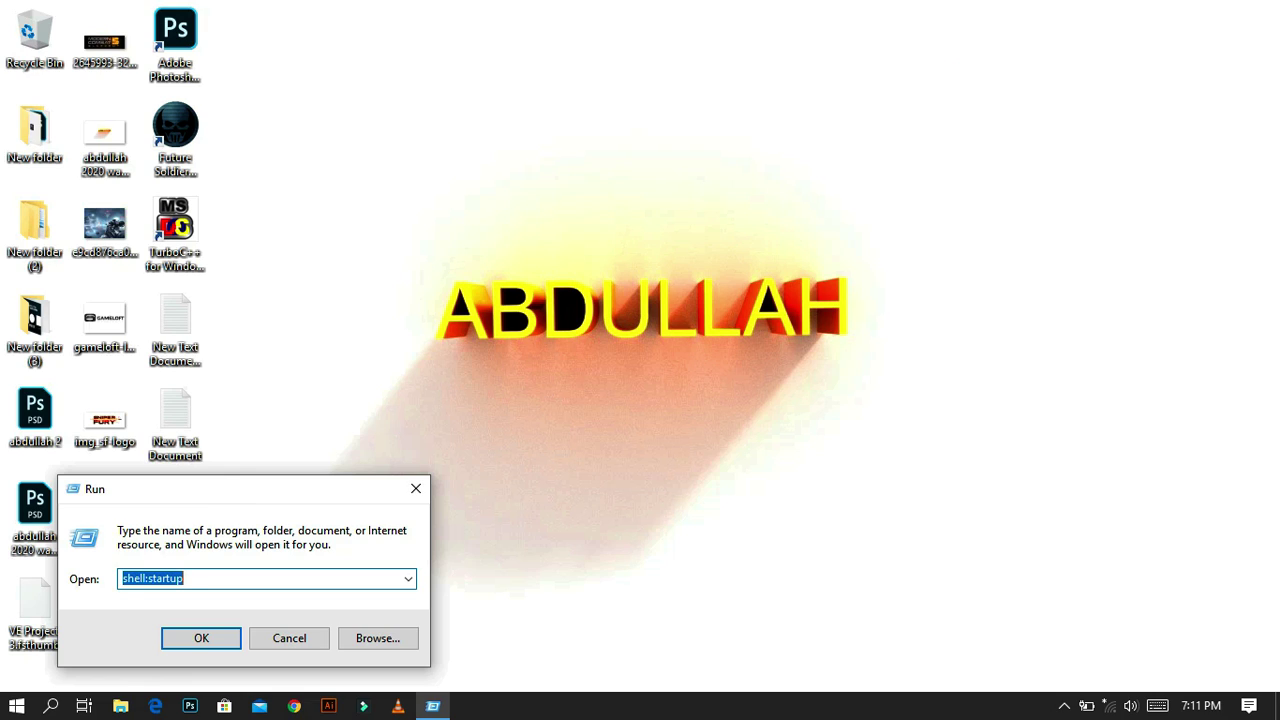
pyautogui.write('%twe')
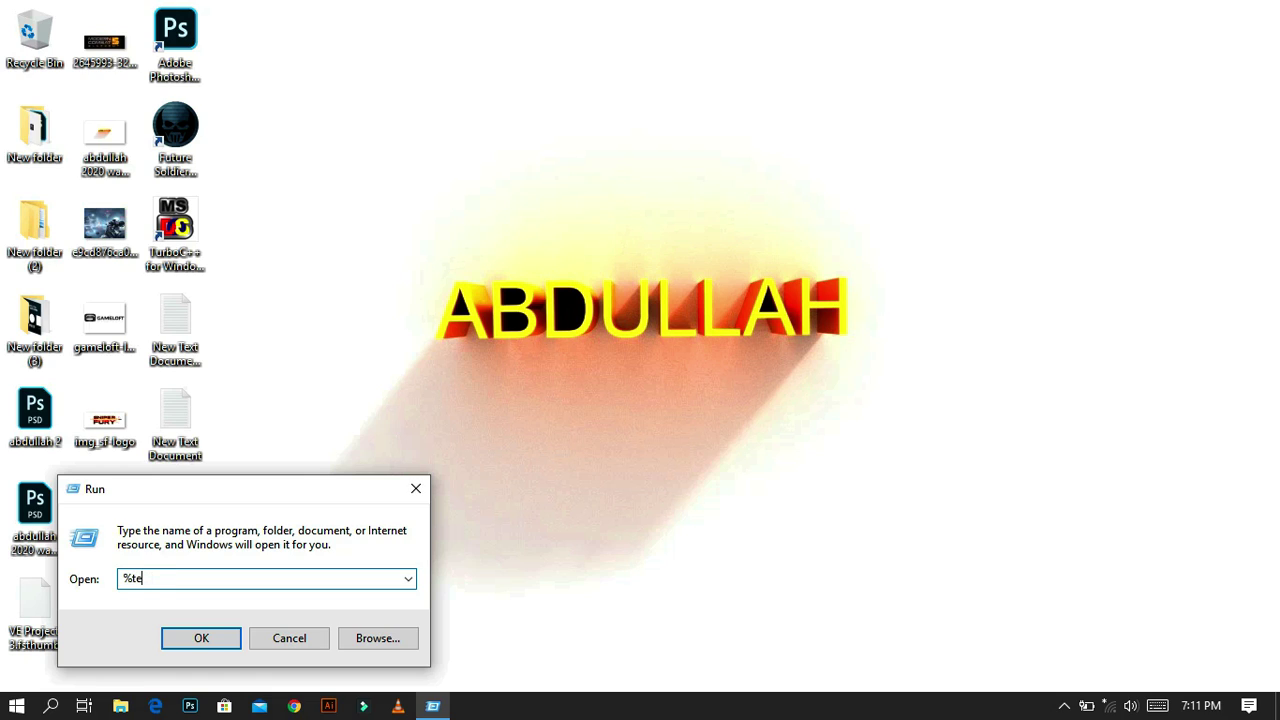
pyautogui.write('mp%')
pyautogui.click(200, 634)
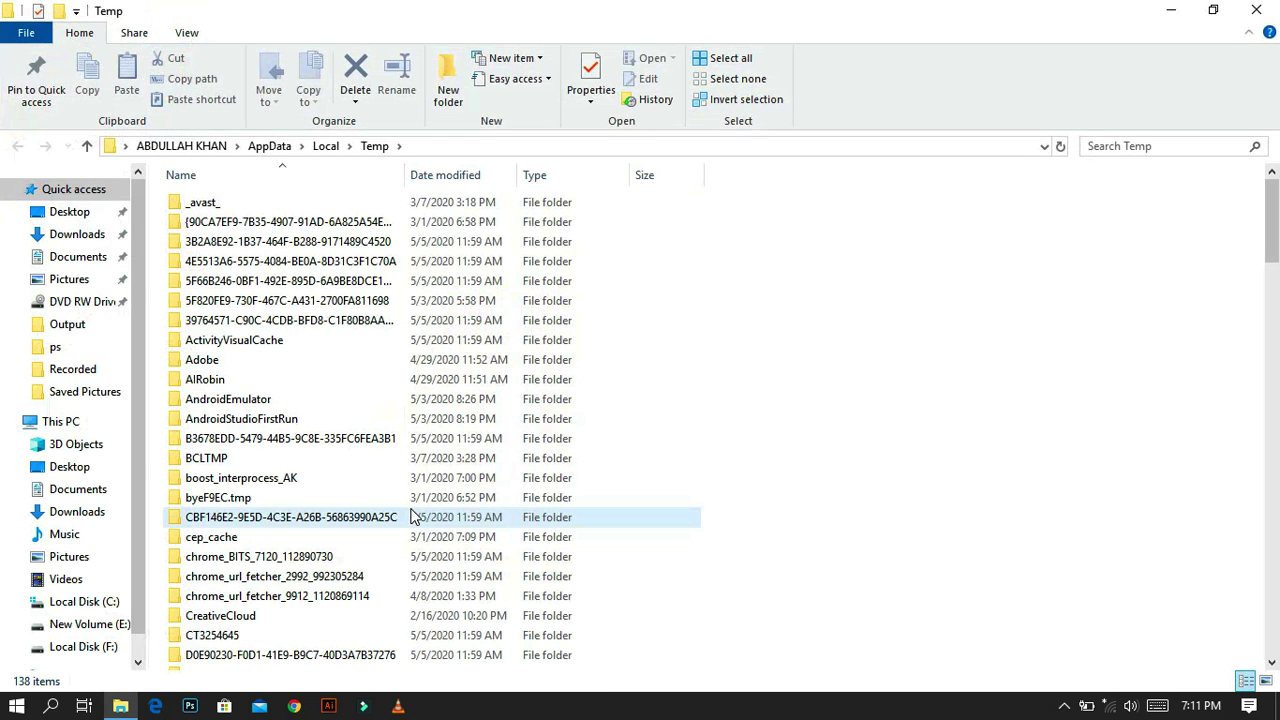
# - Delete all files and folders in the Temp folder and refresh the desktop
pyautogui.scroll(-20, 520, 370)
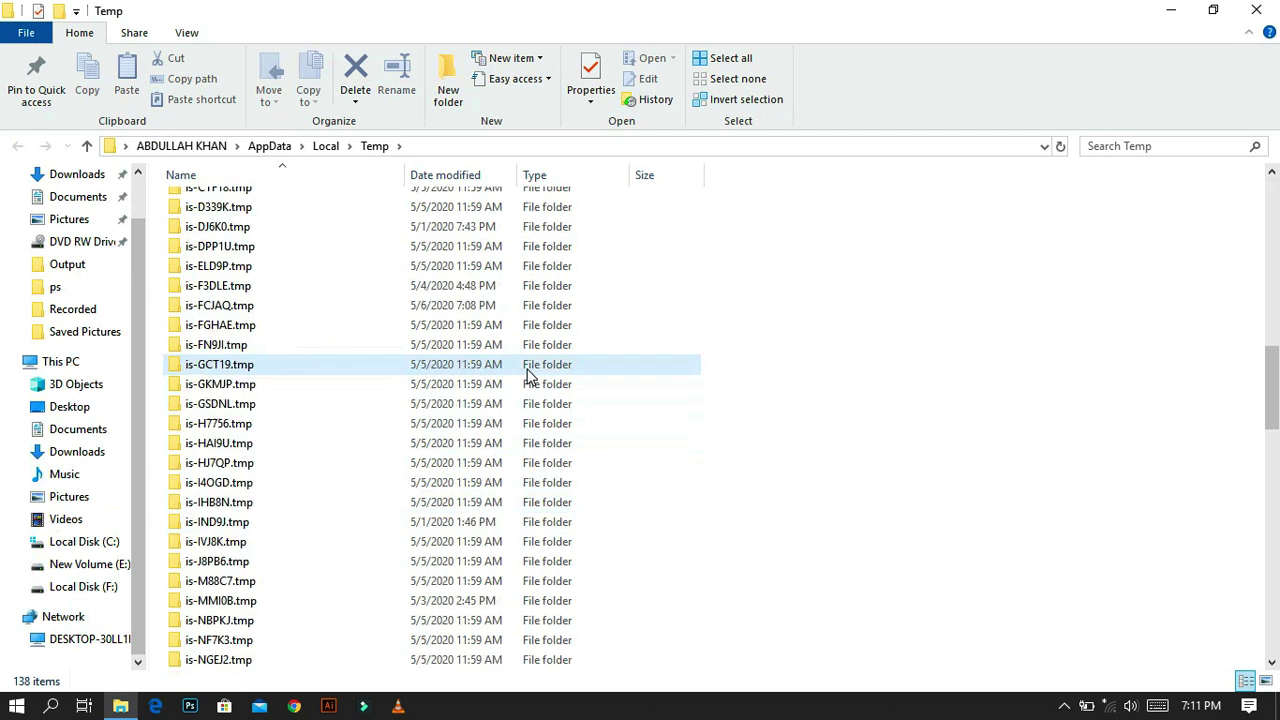
pyautogui.scroll(20, 530, 368)
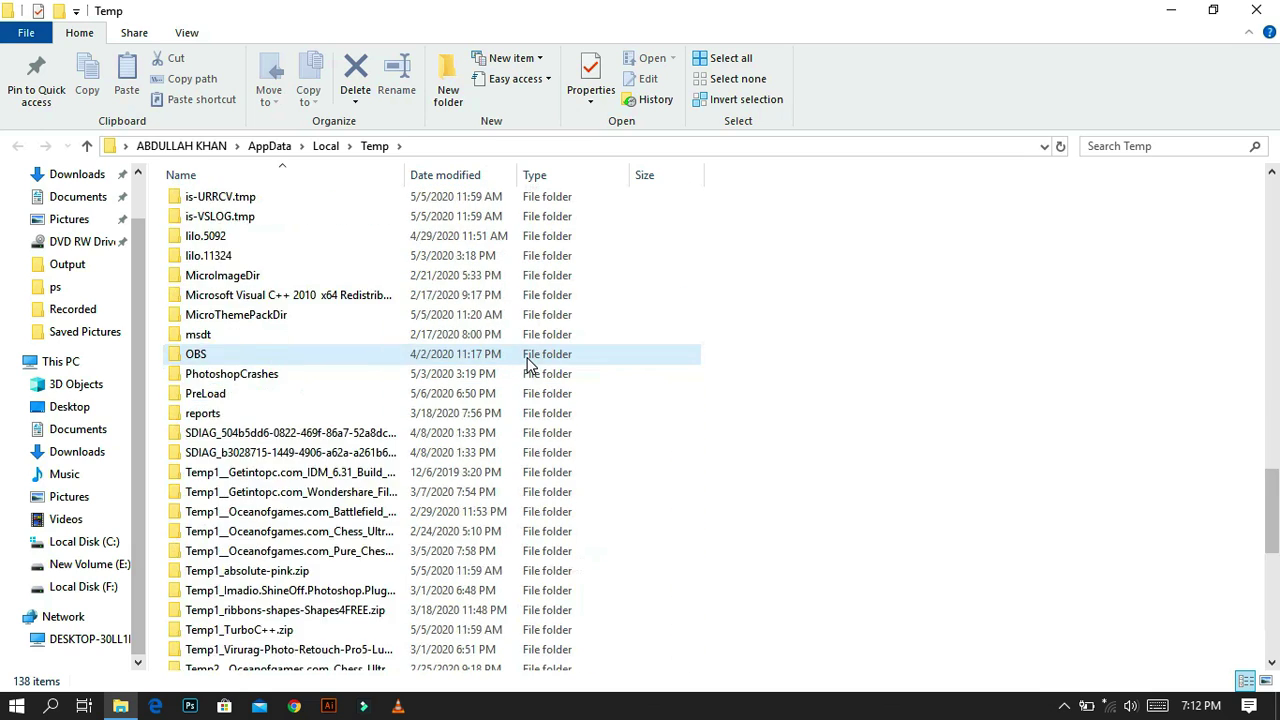
pyautogui.click(528, 366)
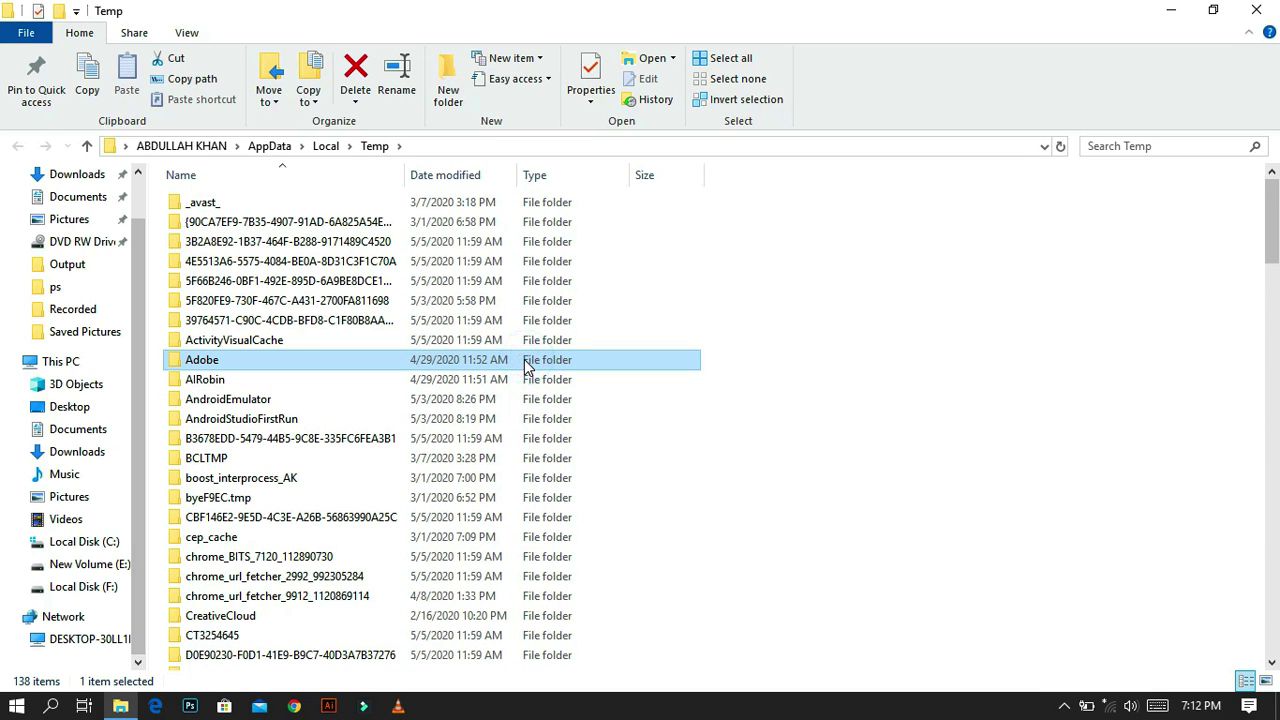
pyautogui.hotkey('ctrl', 'a')
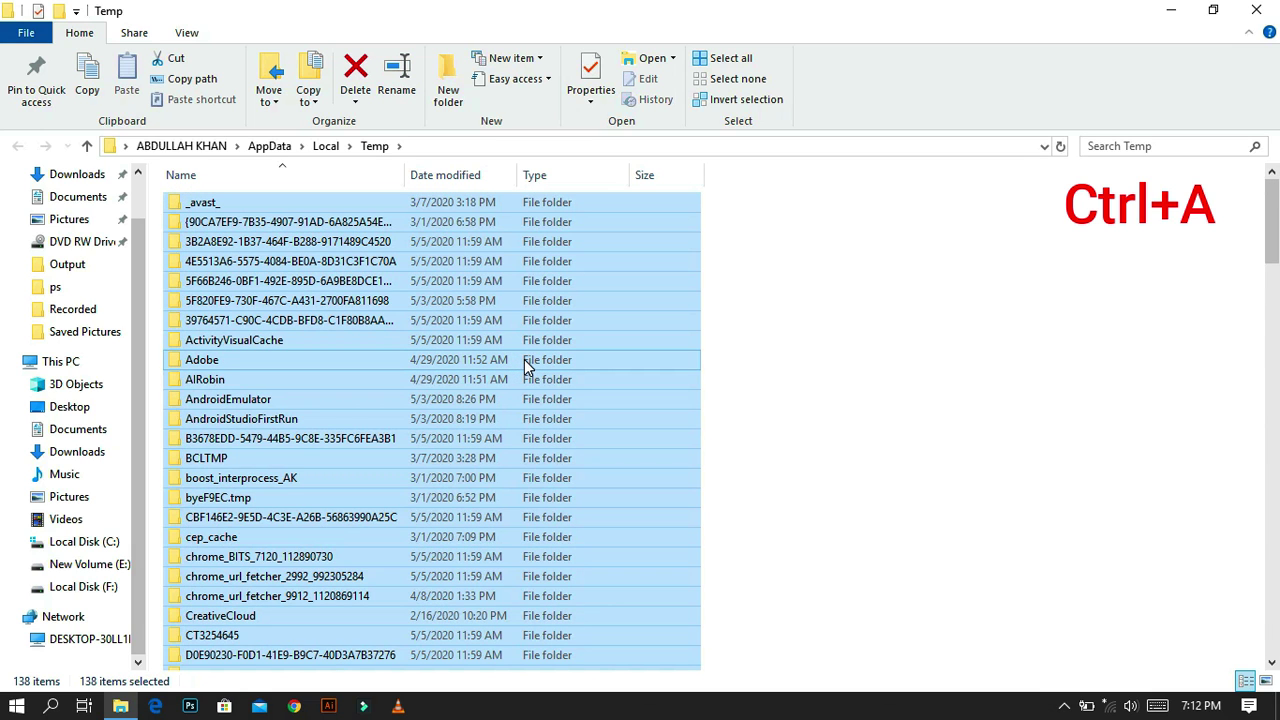
pyautogui.press('Delete')
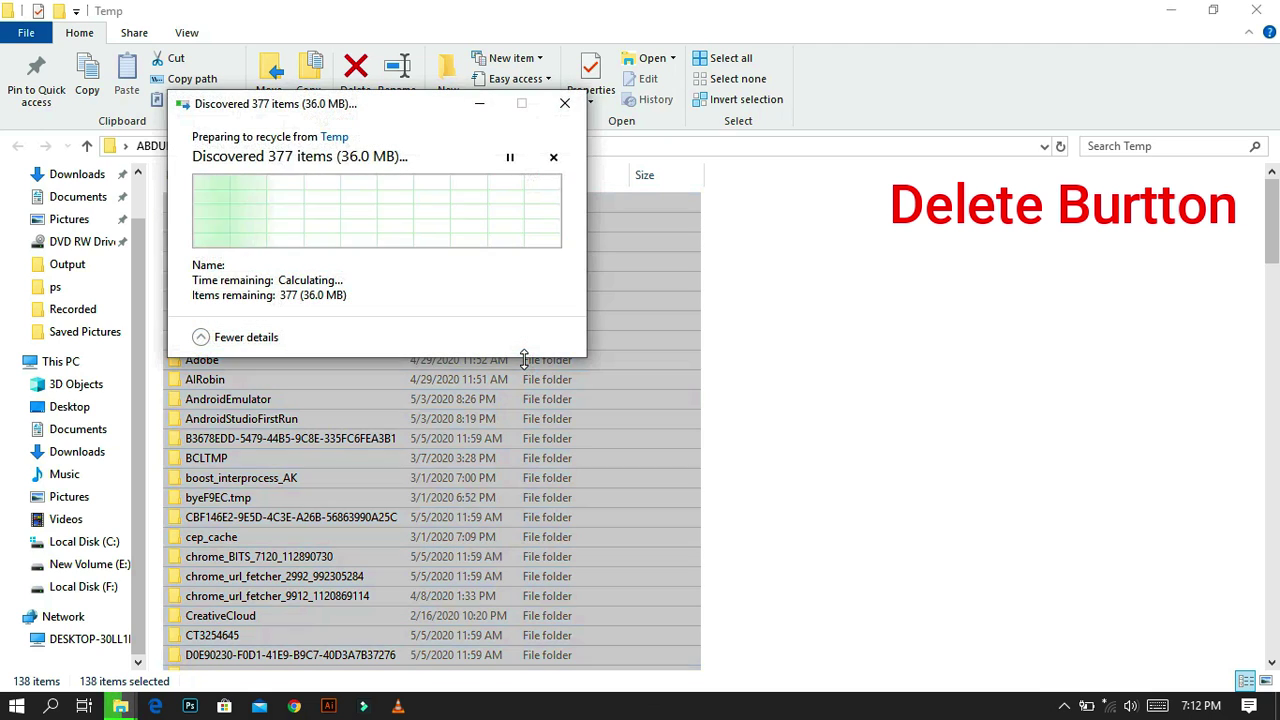
pyautogui.moveTo(405, 107); pyautogui.dragTo(939, 255)
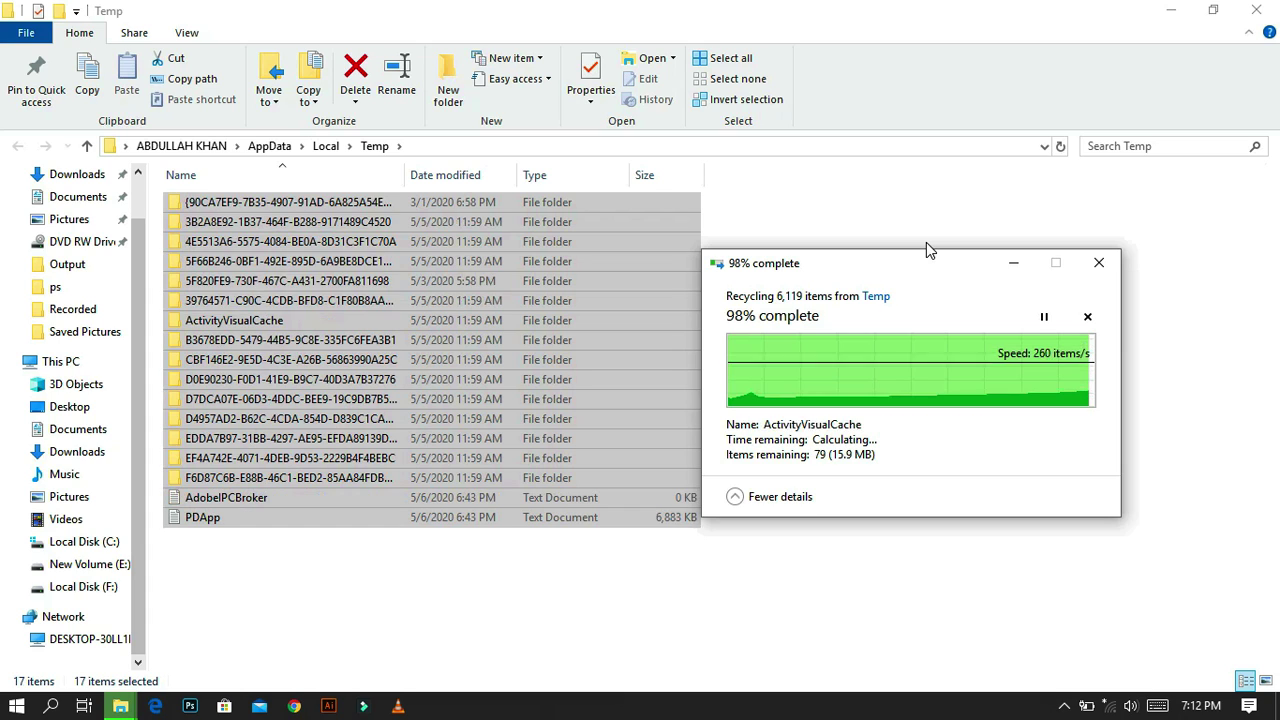
pyautogui.click(955, 464)
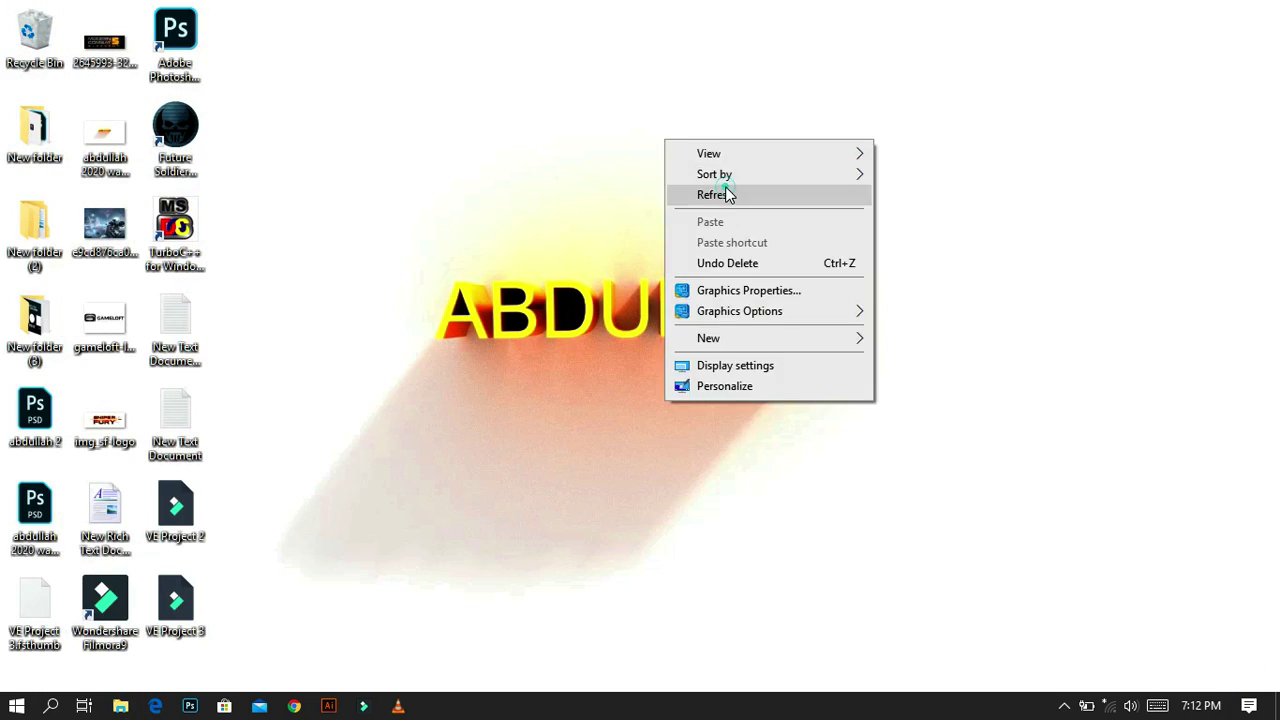
pyautogui.rightClick(833, 166)
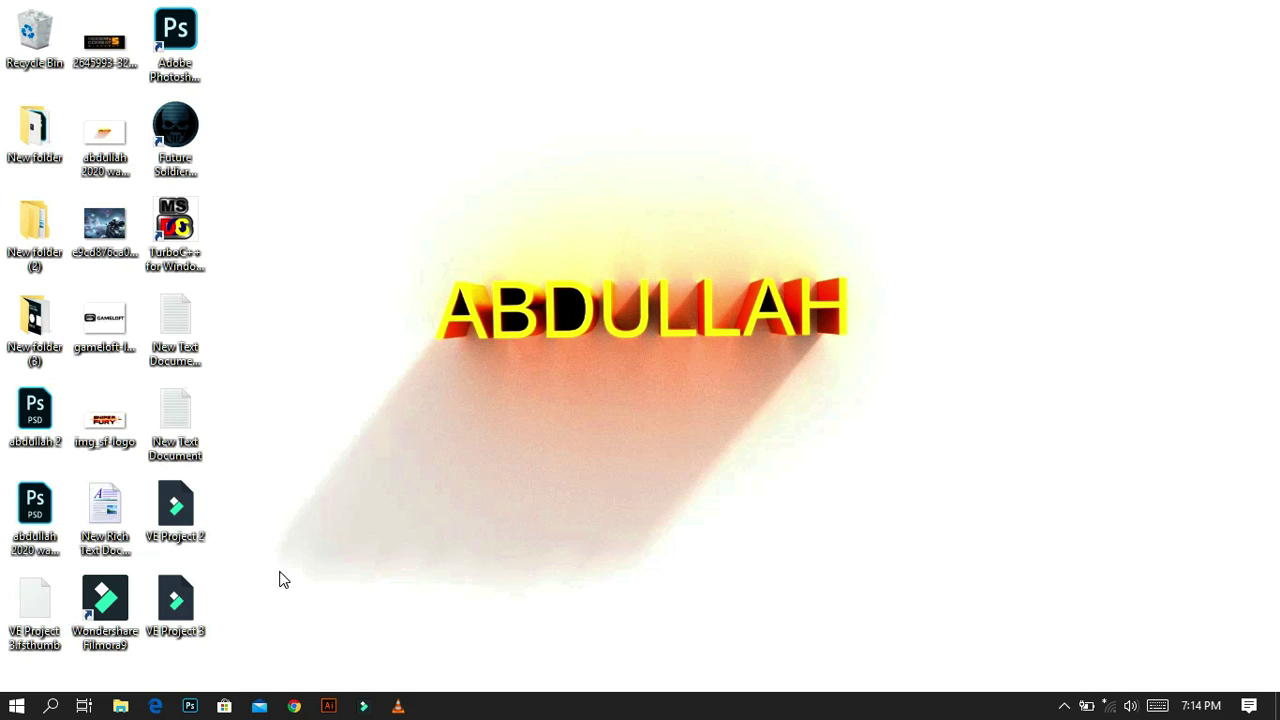
# - Open Computer Management for This PC and examine the unallocated space on Disk 0 in Disk Management
pyautogui.click(118, 706)
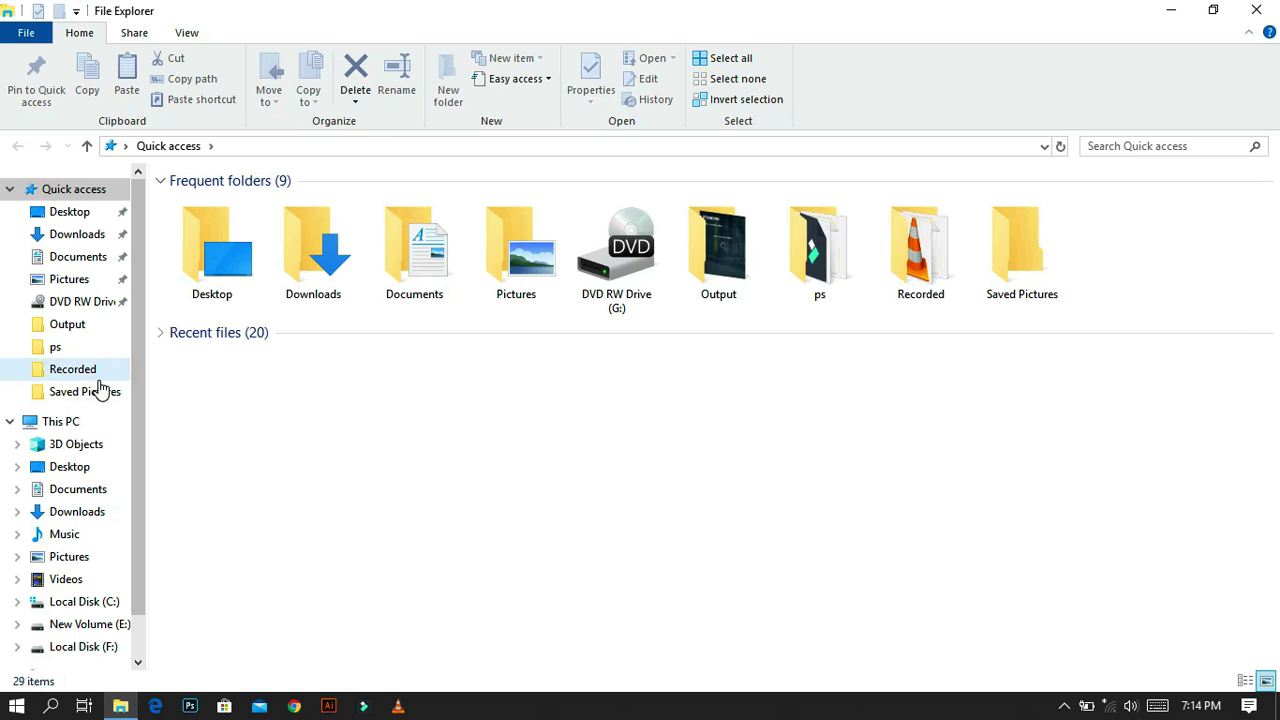
pyautogui.rightClick(57, 424)
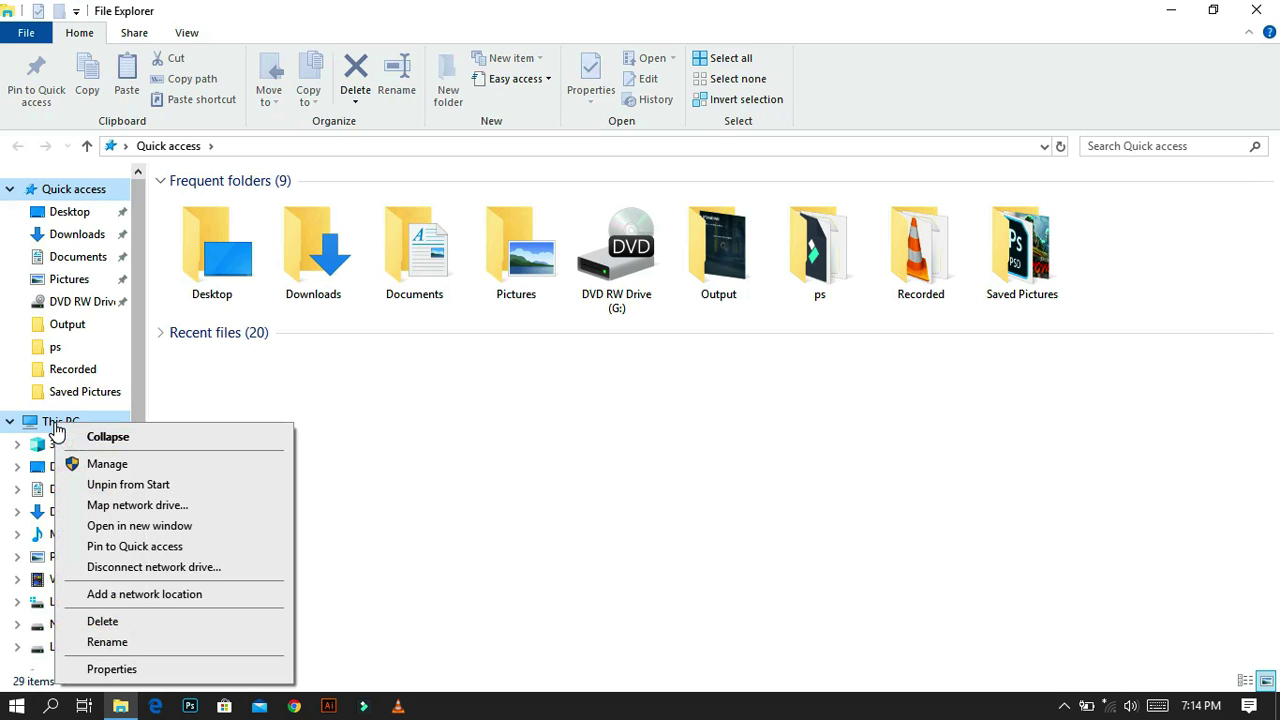
pyautogui.click(157, 463)
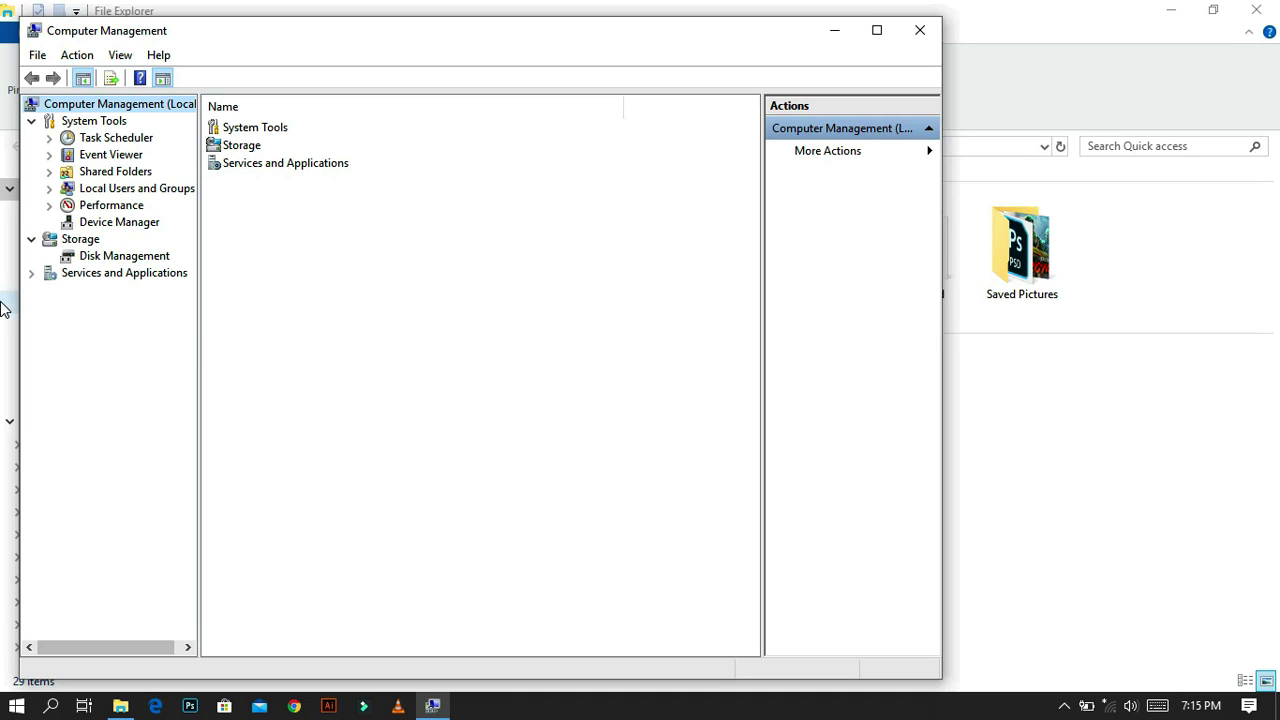
pyautogui.click(114, 258)
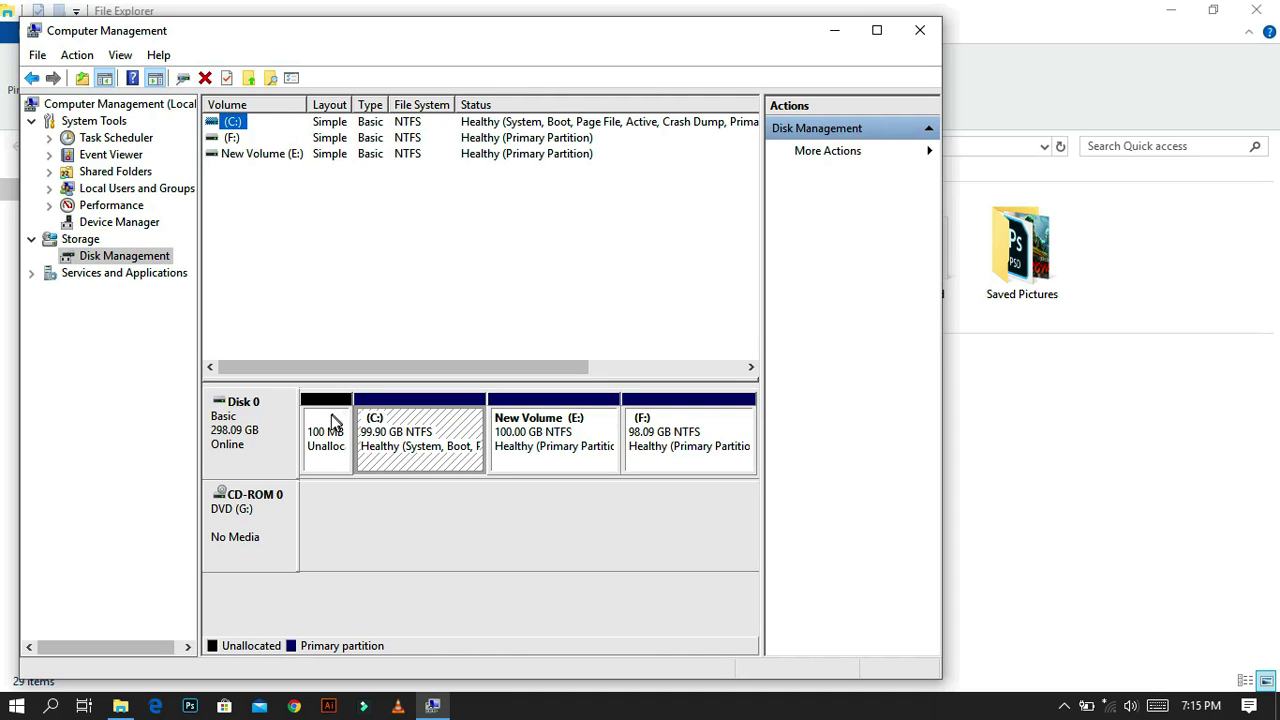
pyautogui.click(336, 424)
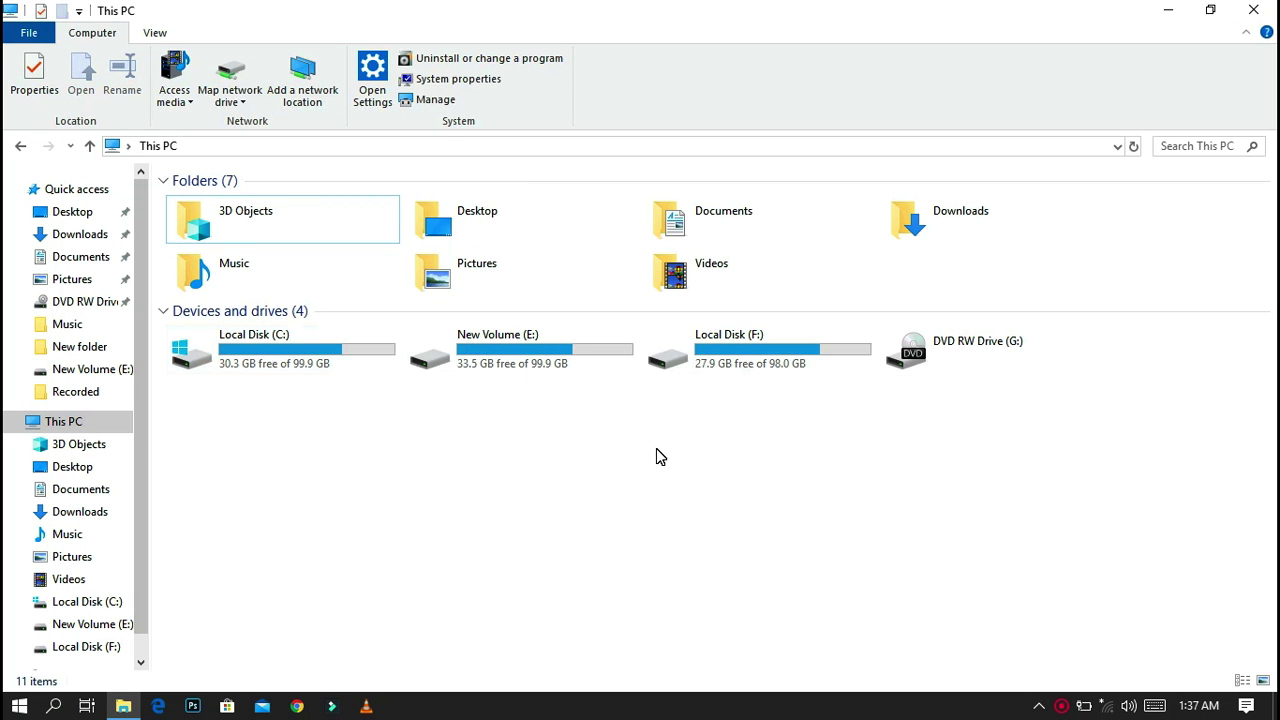
# - Close the This PC window and refresh the desktop
pyautogui.click(1253, 9)
pyautogui.rightClick(750, 36)
pyautogui.click(798, 92)
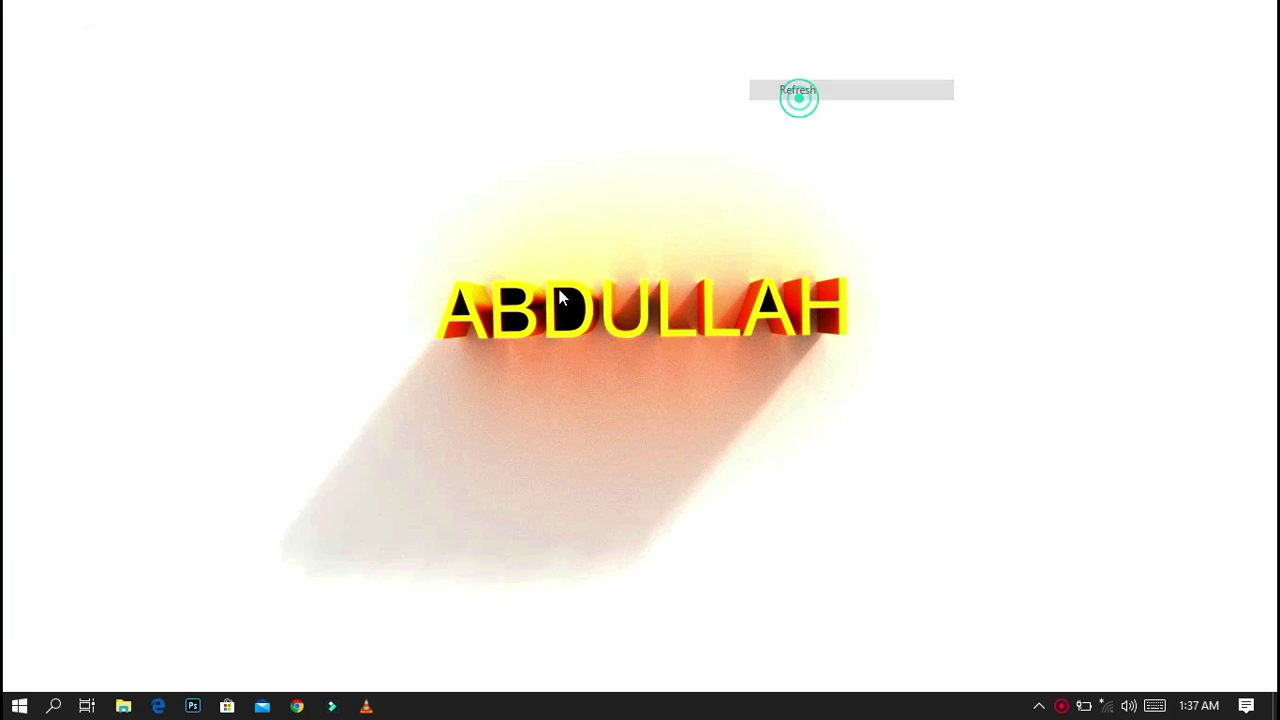
# - Open the Storage page of the Windows System settings
pyautogui.click(19, 706)
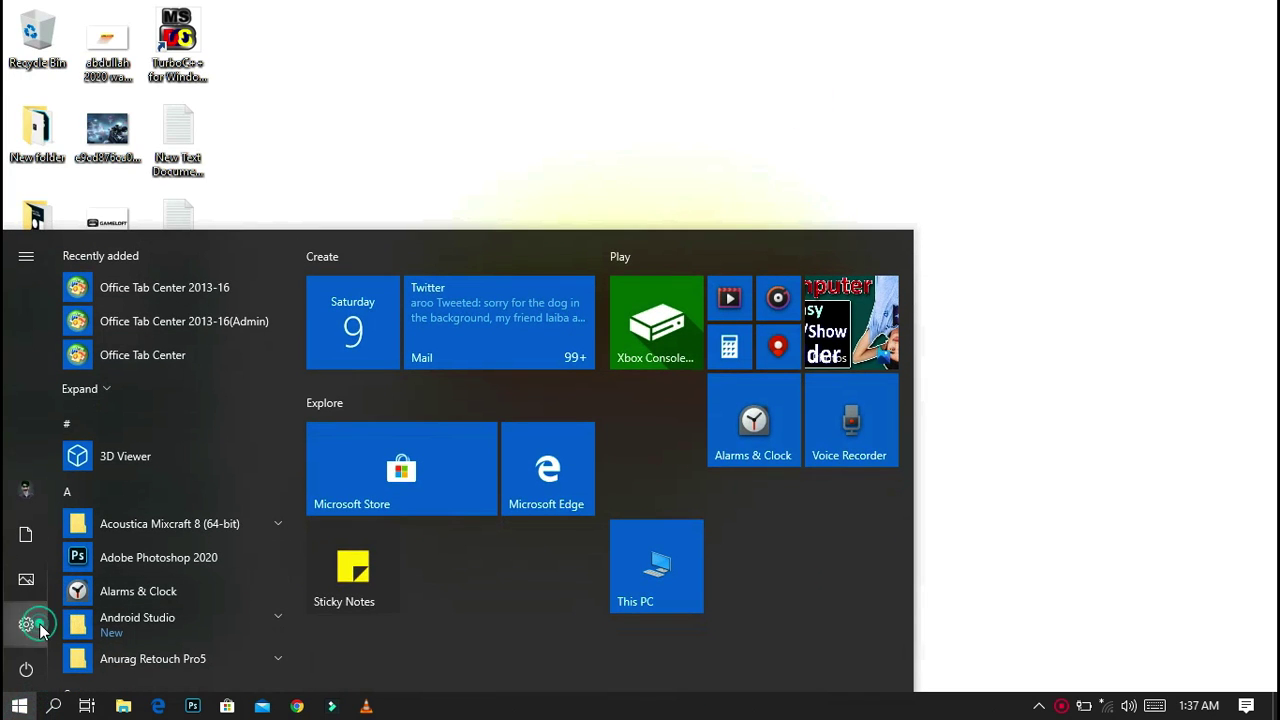
pyautogui.click(39, 623)
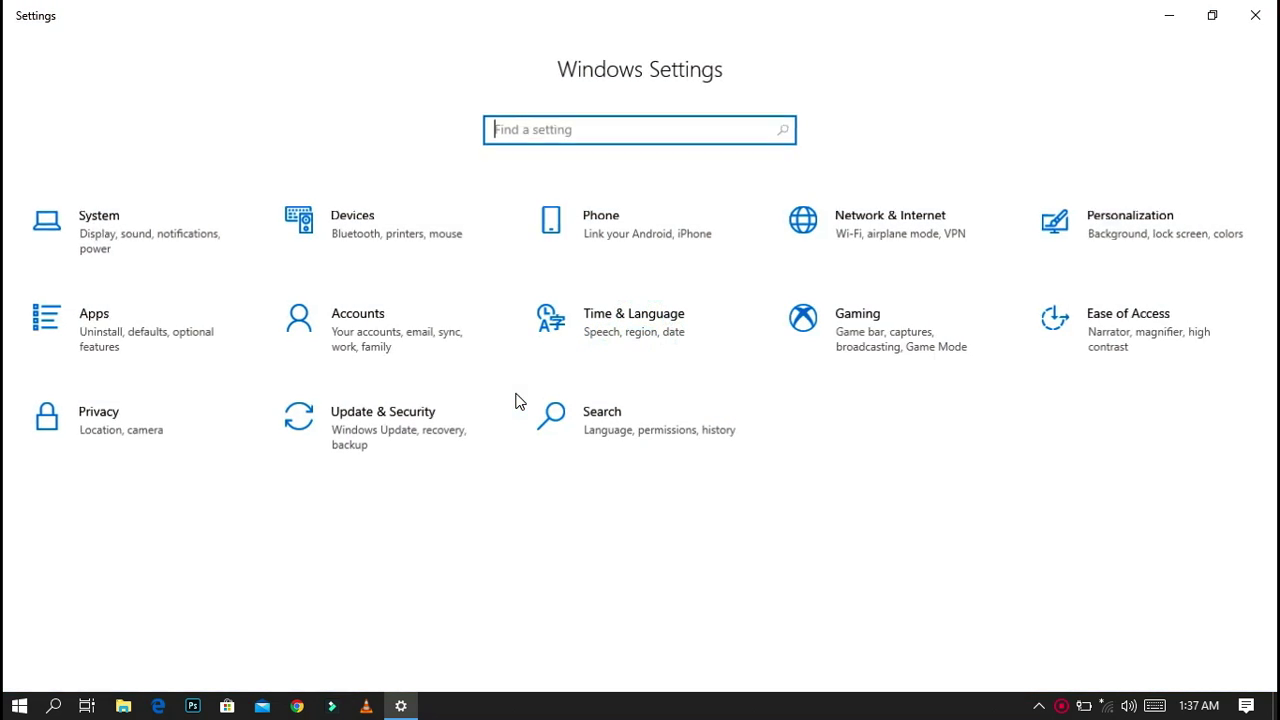
pyautogui.click(150, 231)
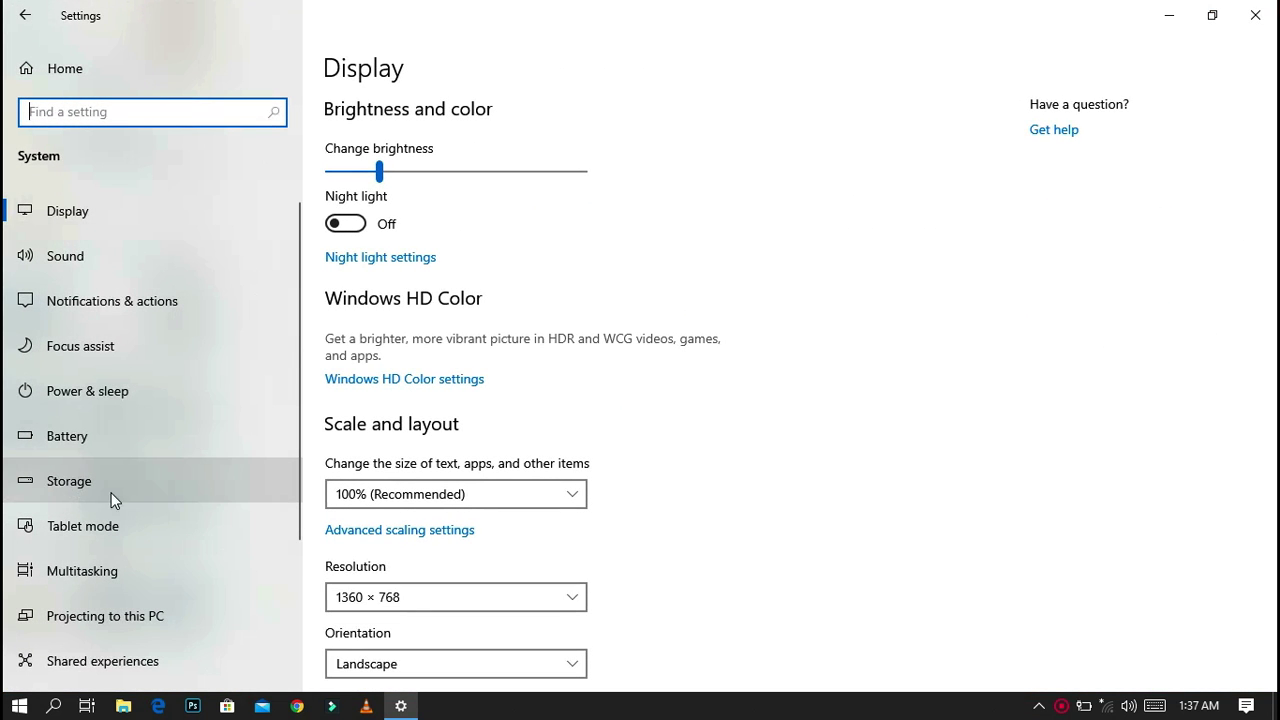
pyautogui.click(185, 478)
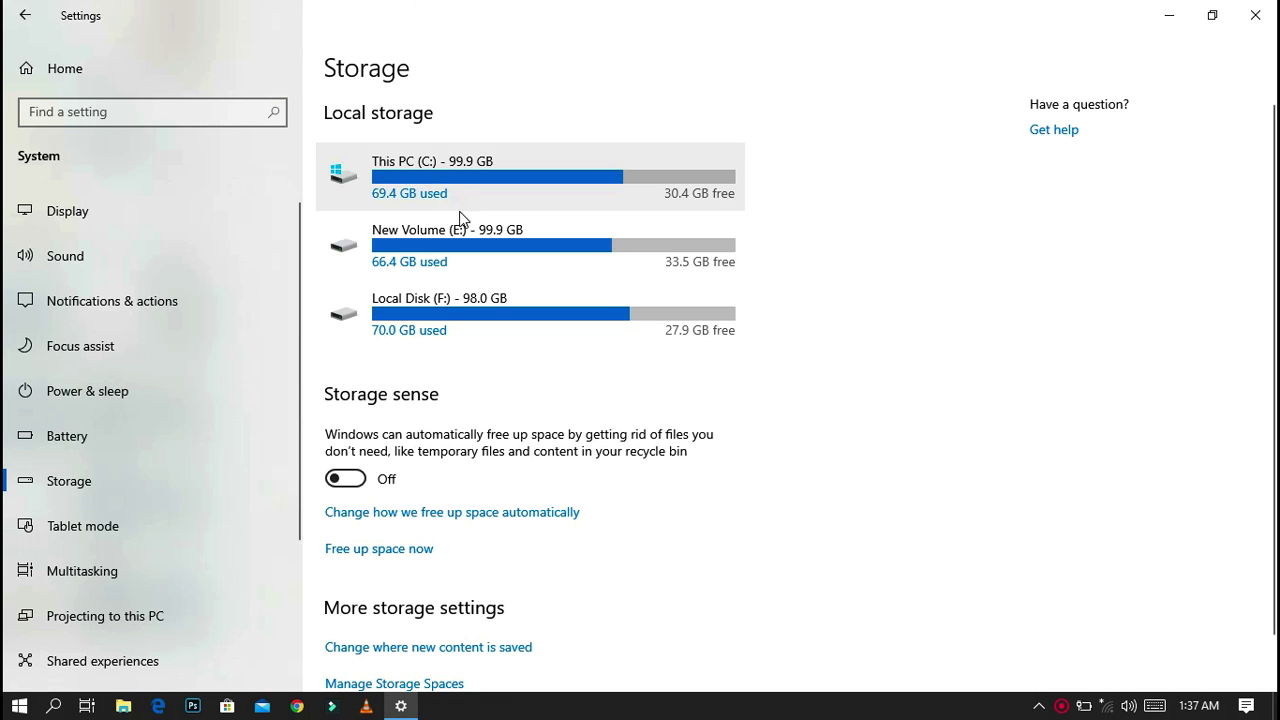
# - Turn on Storage sense and set it to run during low free disk space
pyautogui.click(344, 478)
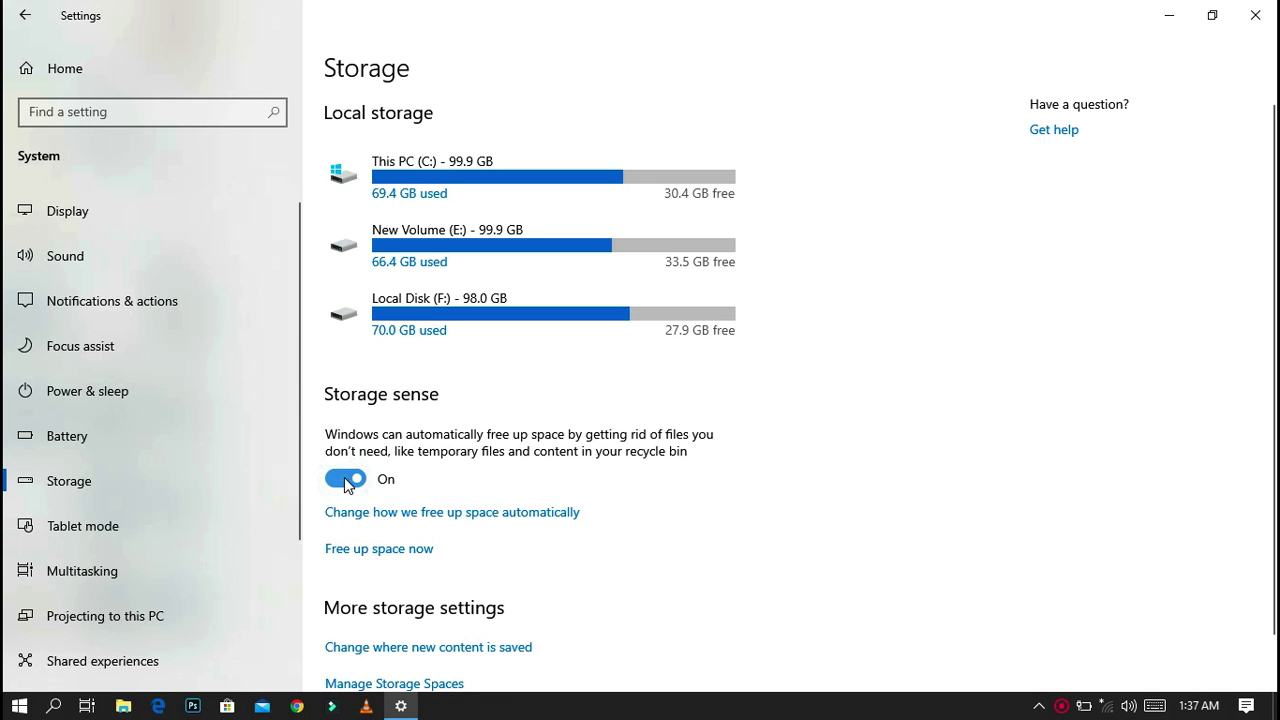
pyautogui.click(405, 516)
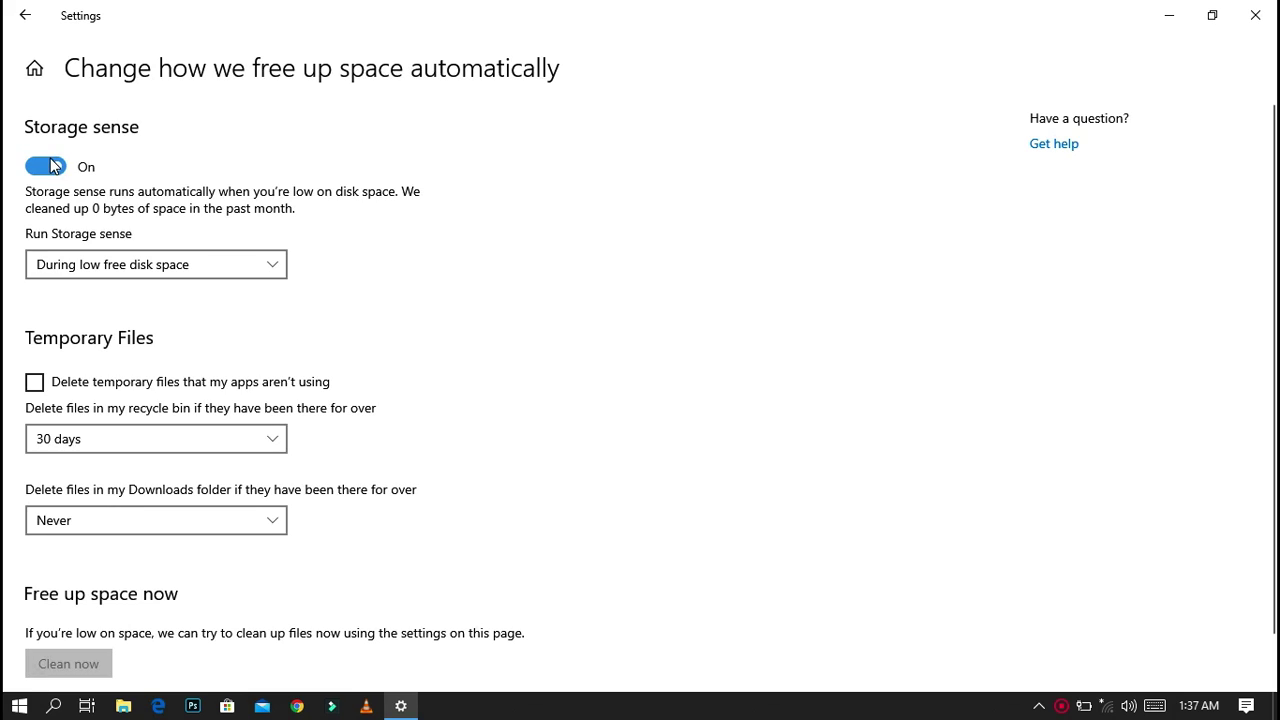
pyautogui.click(172, 266)
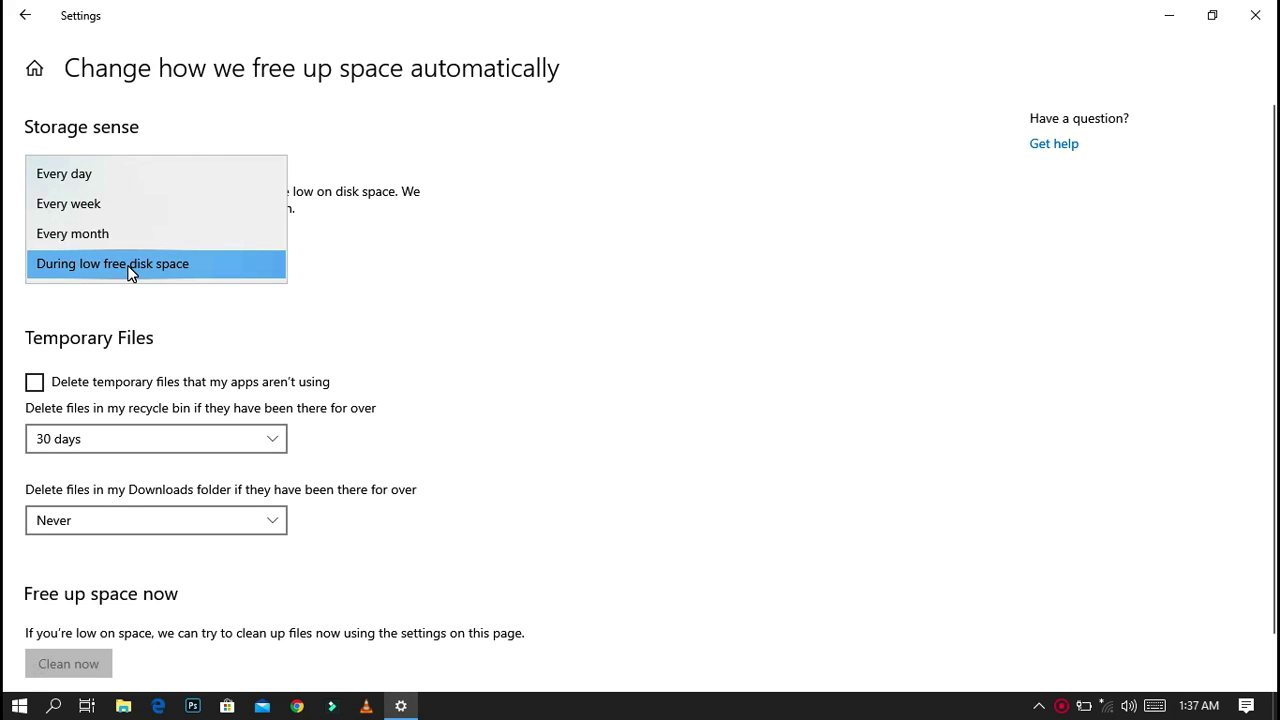
pyautogui.click(128, 268)
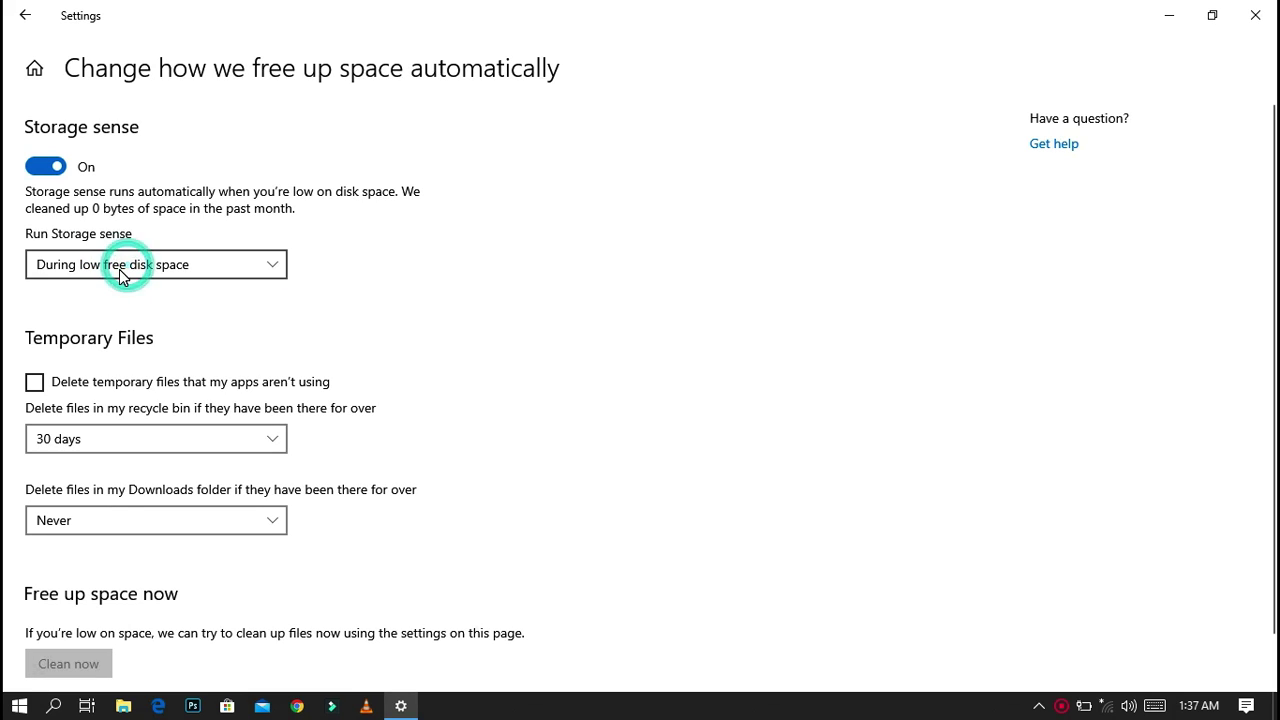
# - Enable deleting temporary files that apps aren't using, with recycle bin files deleted after 30 days and Downloads files after 1 day
pyautogui.click(34, 383)
pyautogui.click(247, 440)
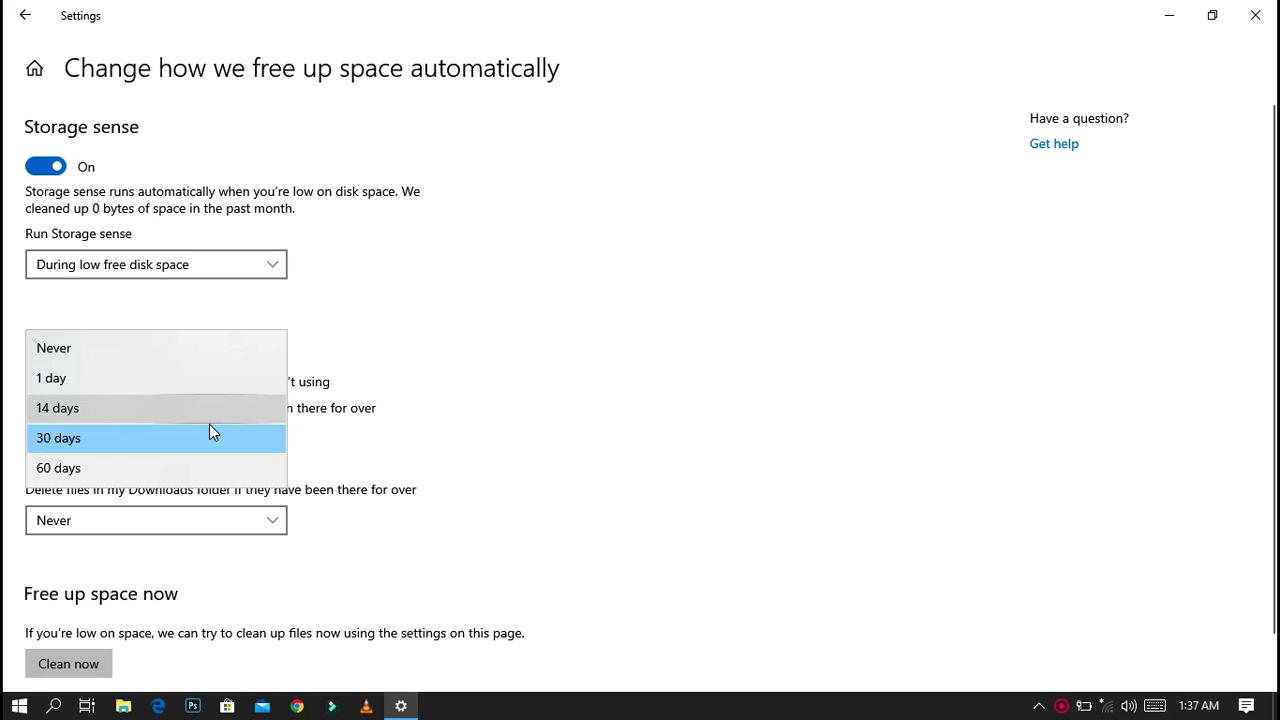
pyautogui.click(209, 432)
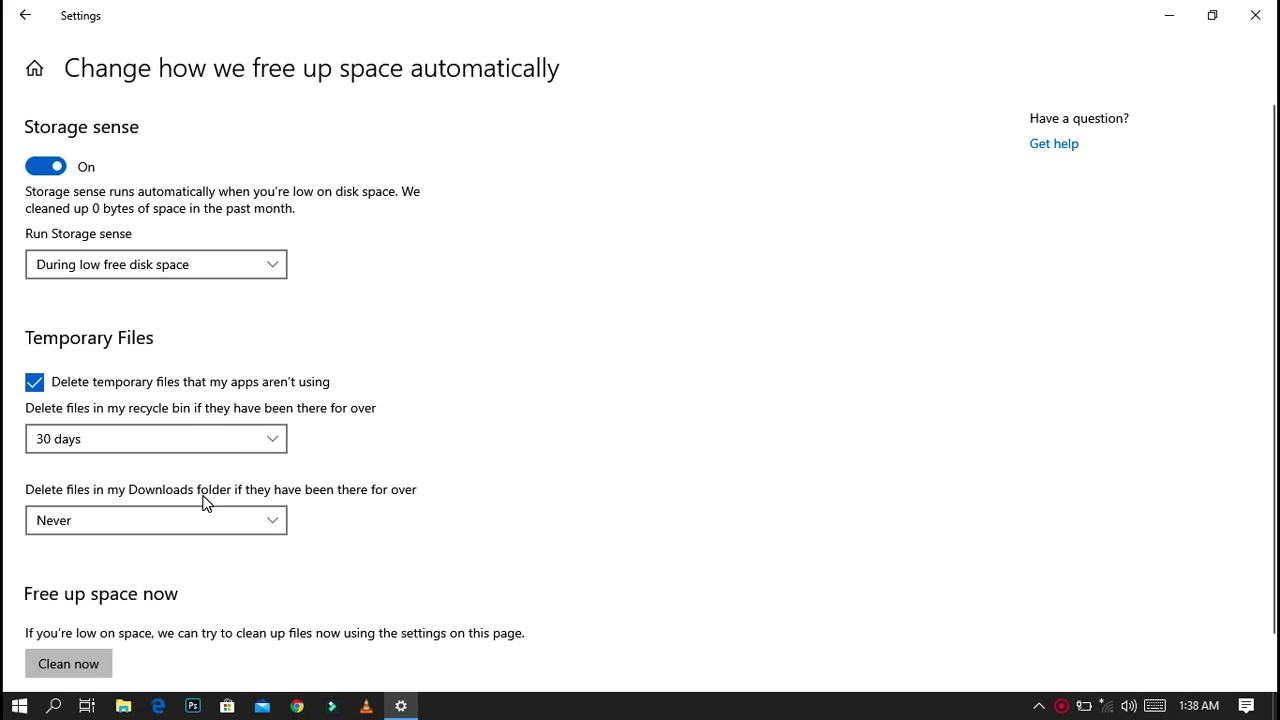
pyautogui.click(272, 517)
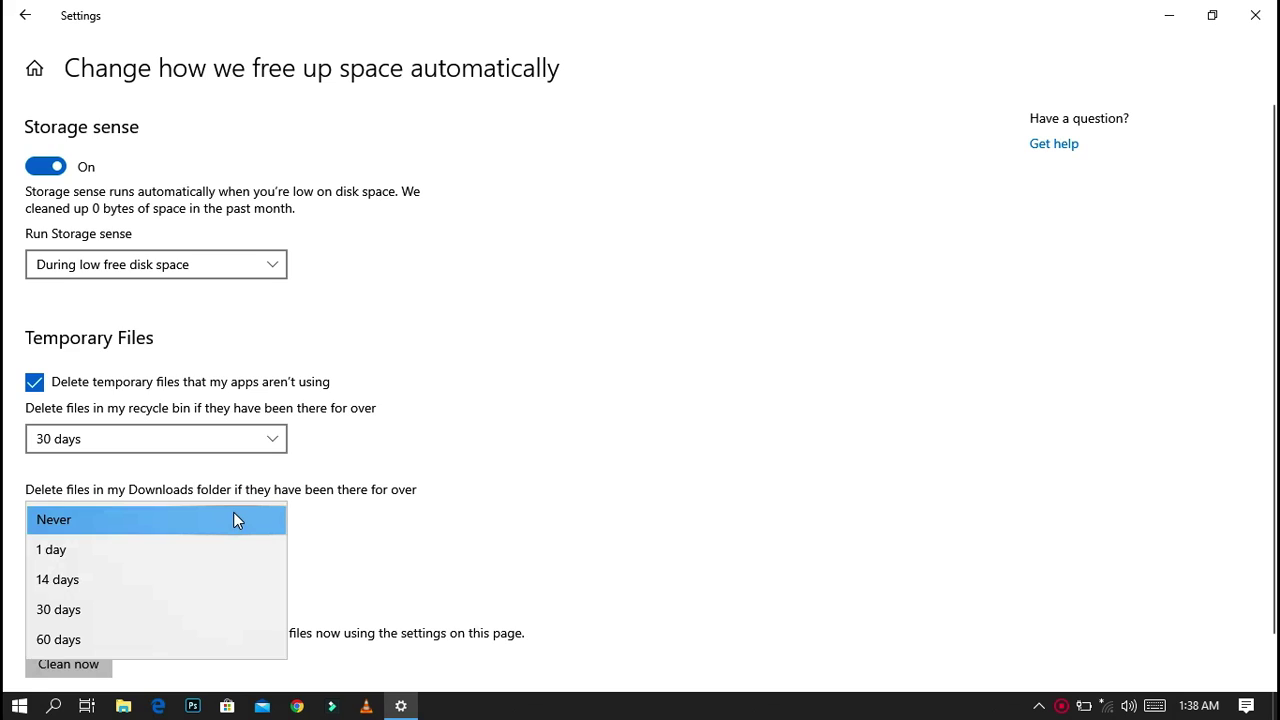
pyautogui.click(229, 521)
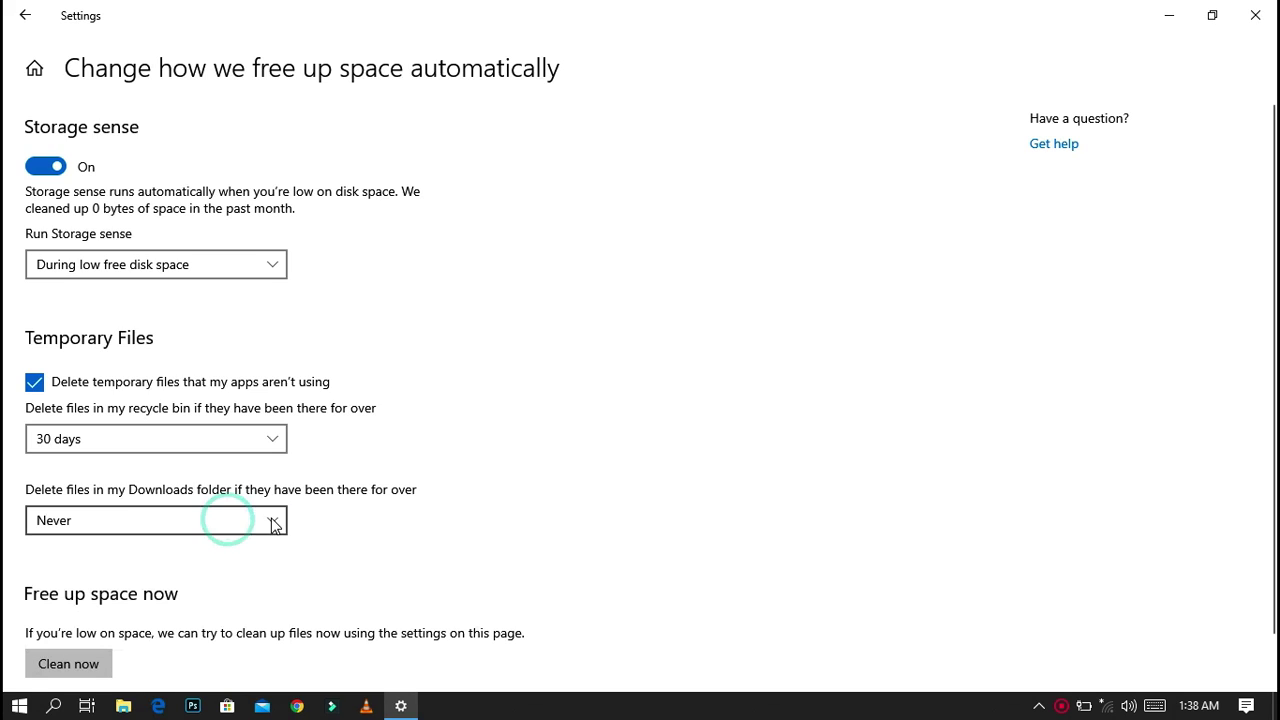
pyautogui.scroll(-1, 272, 520)
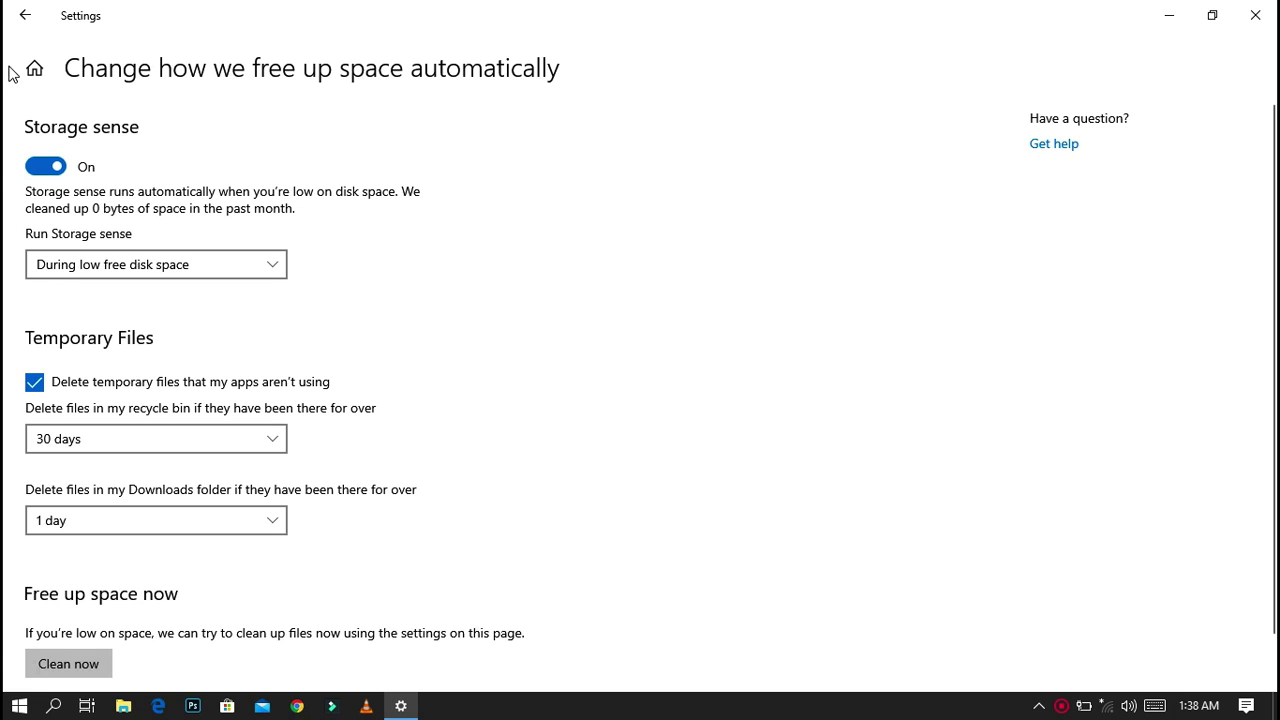
# - Return to the storage overview, scan for removable temporary files with Free up space now, and leave that page
pyautogui.click(24, 16)
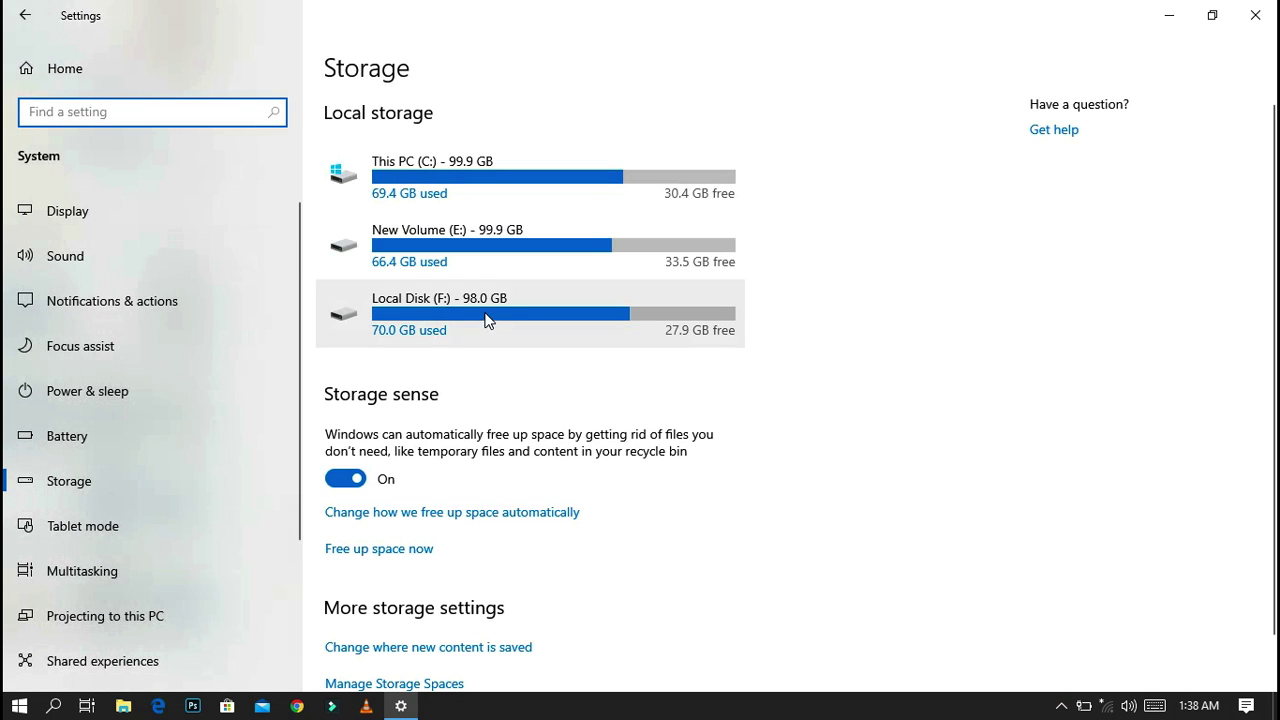
pyautogui.click(408, 560)
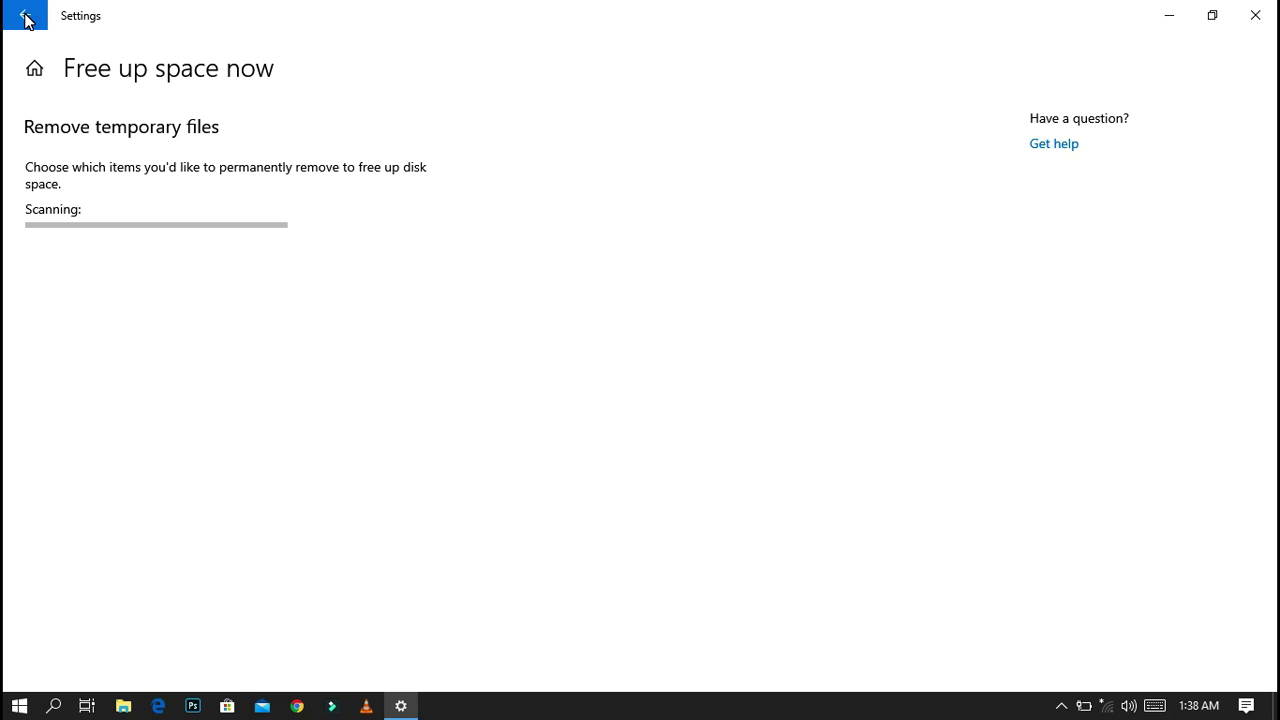
pyautogui.click(26, 18)
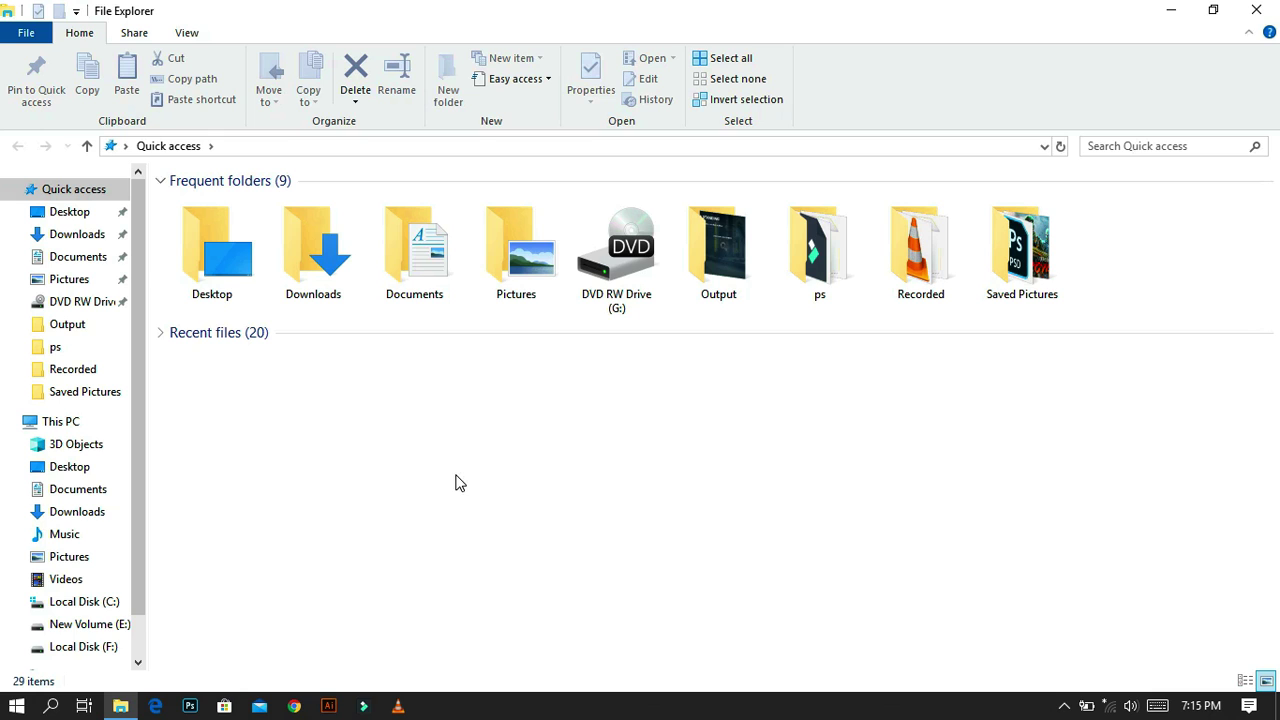
# - Search Windows for "control", open Control Panel maximized and bring up the list of programs to uninstall
pyautogui.click(50, 706)
pyautogui.write('c')
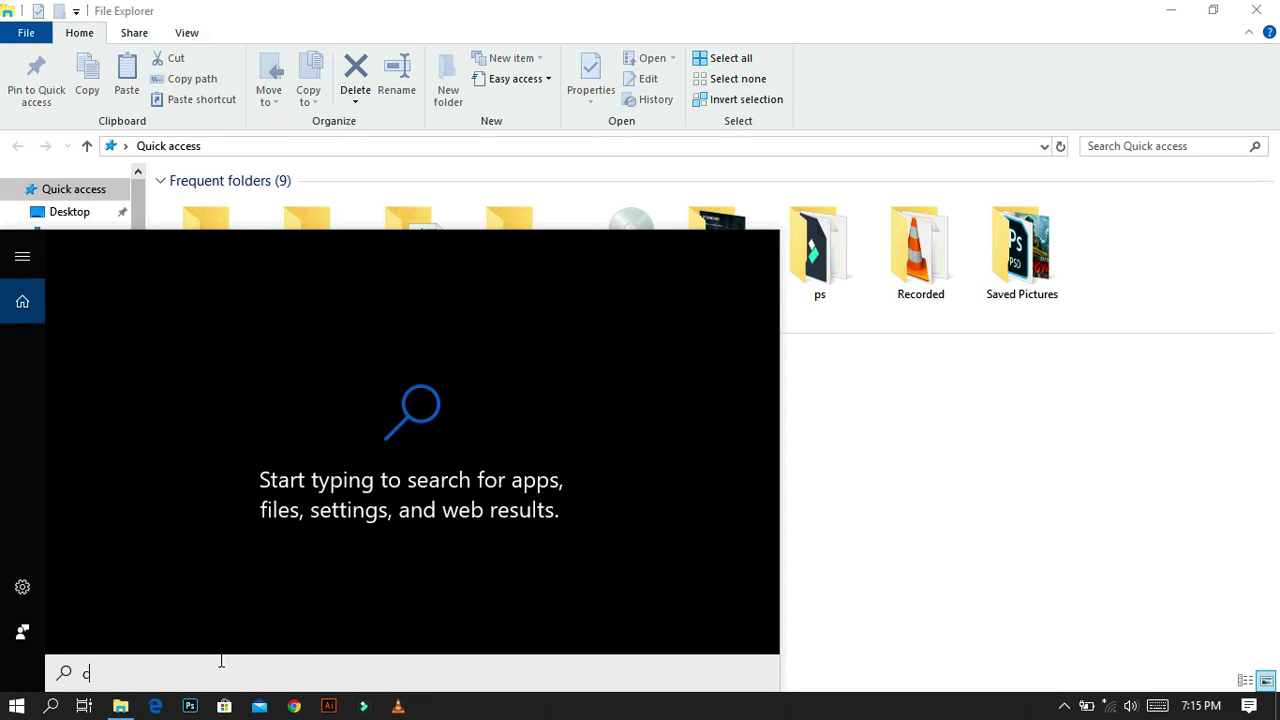
pyautogui.write('ontrol')
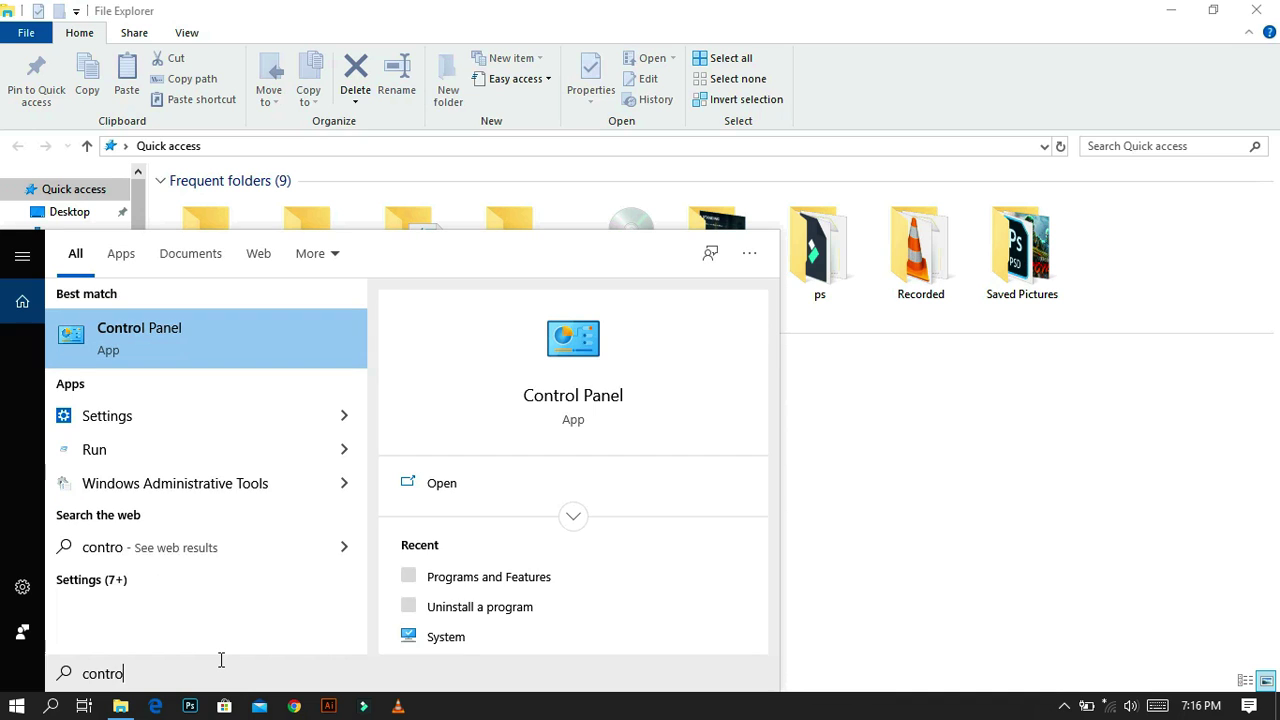
pyautogui.click(230, 345)
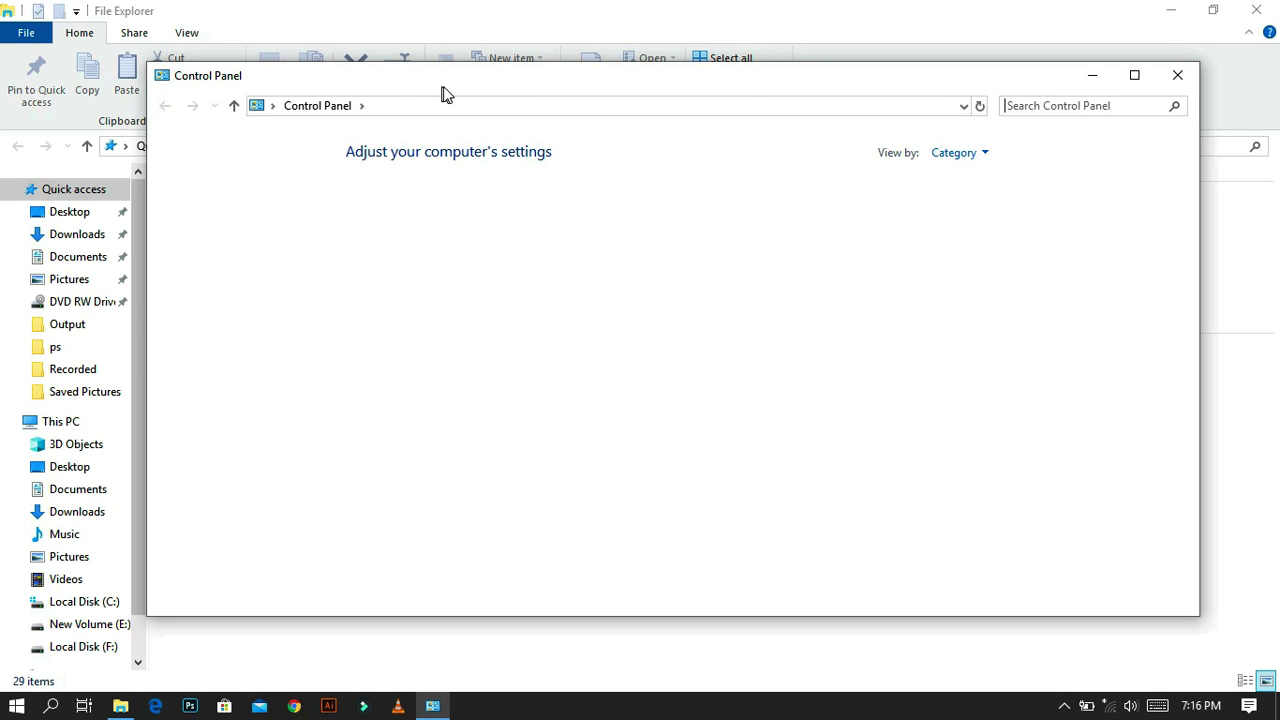
pyautogui.doubleClick(463, 80)
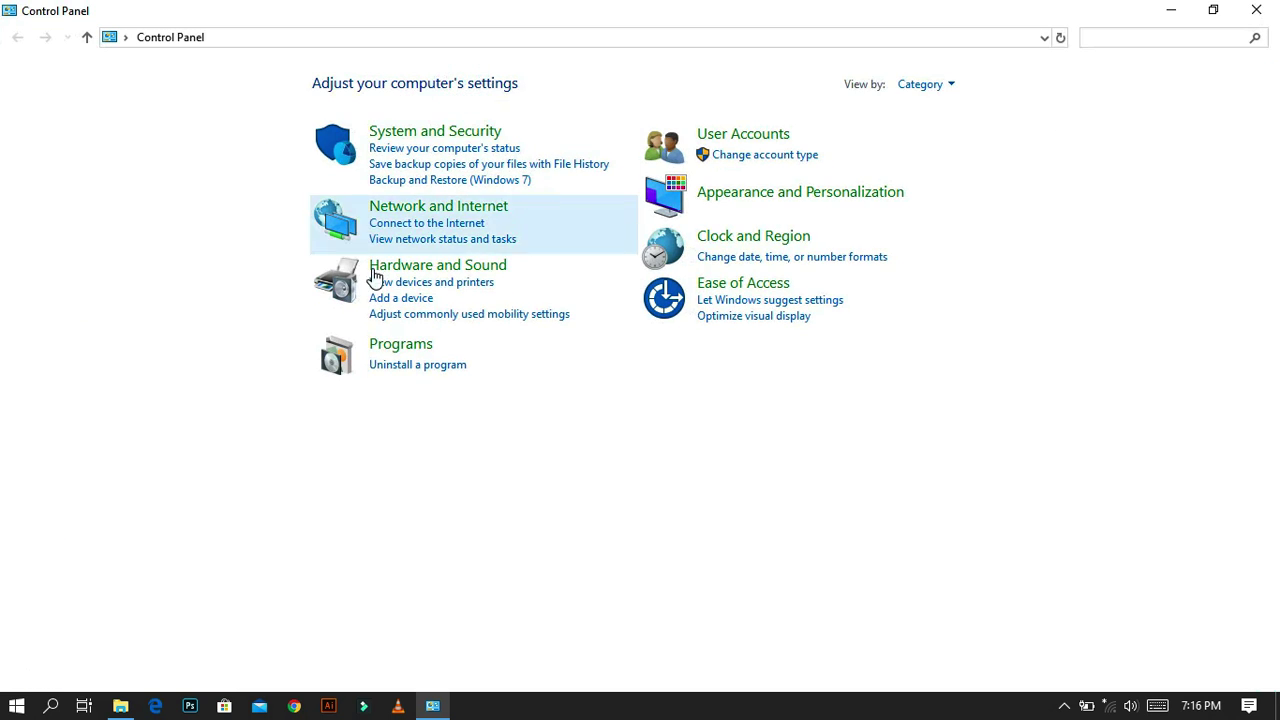
pyautogui.click(419, 368)
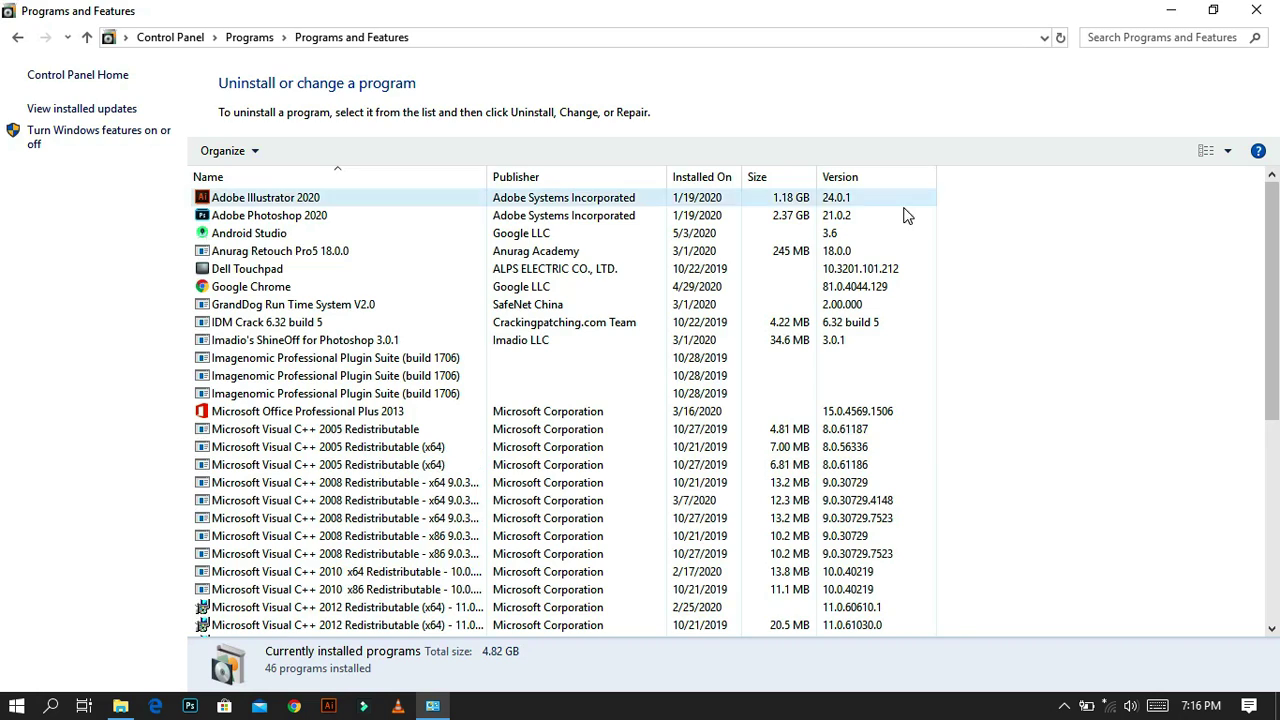
# - Look through the installed programs, start Uninstall/Change for Adobe Illustrator 2020, and close Programs and Features
pyautogui.scroll(-7, 876, 304)
pyautogui.scroll(7, 877, 300)
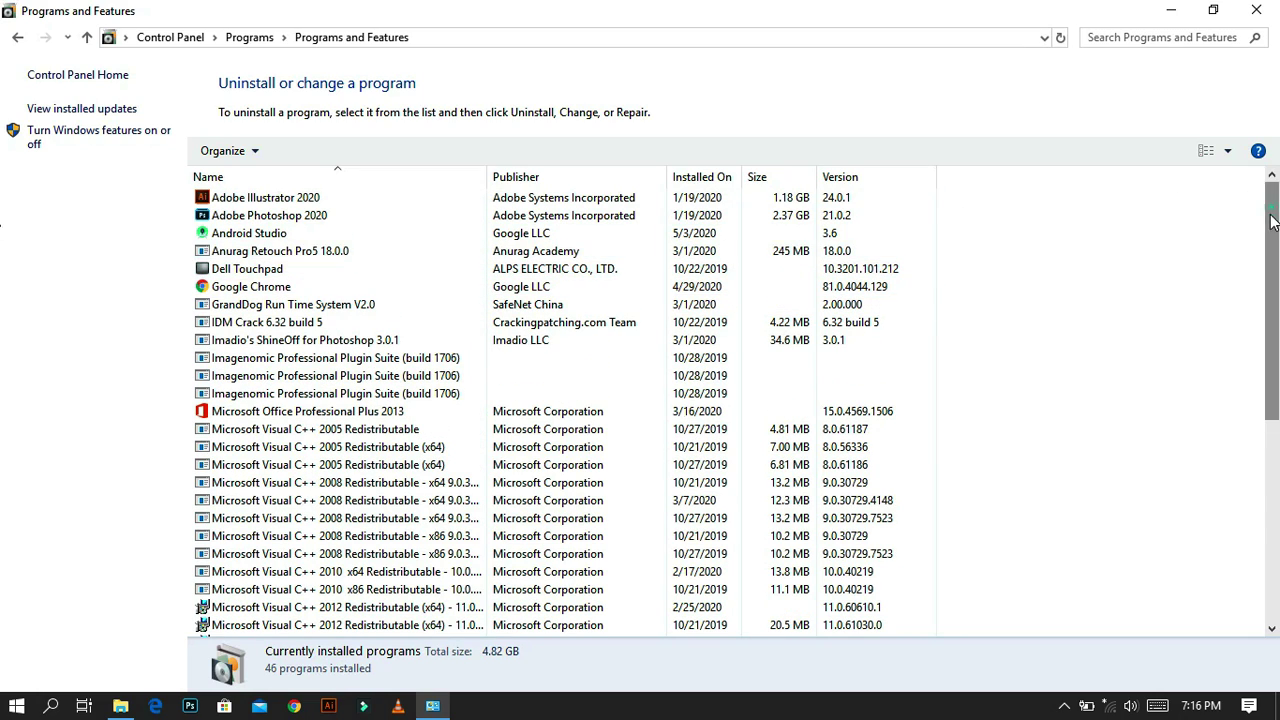
pyautogui.moveTo(1271, 215); pyautogui.dragTo(1238, 198)
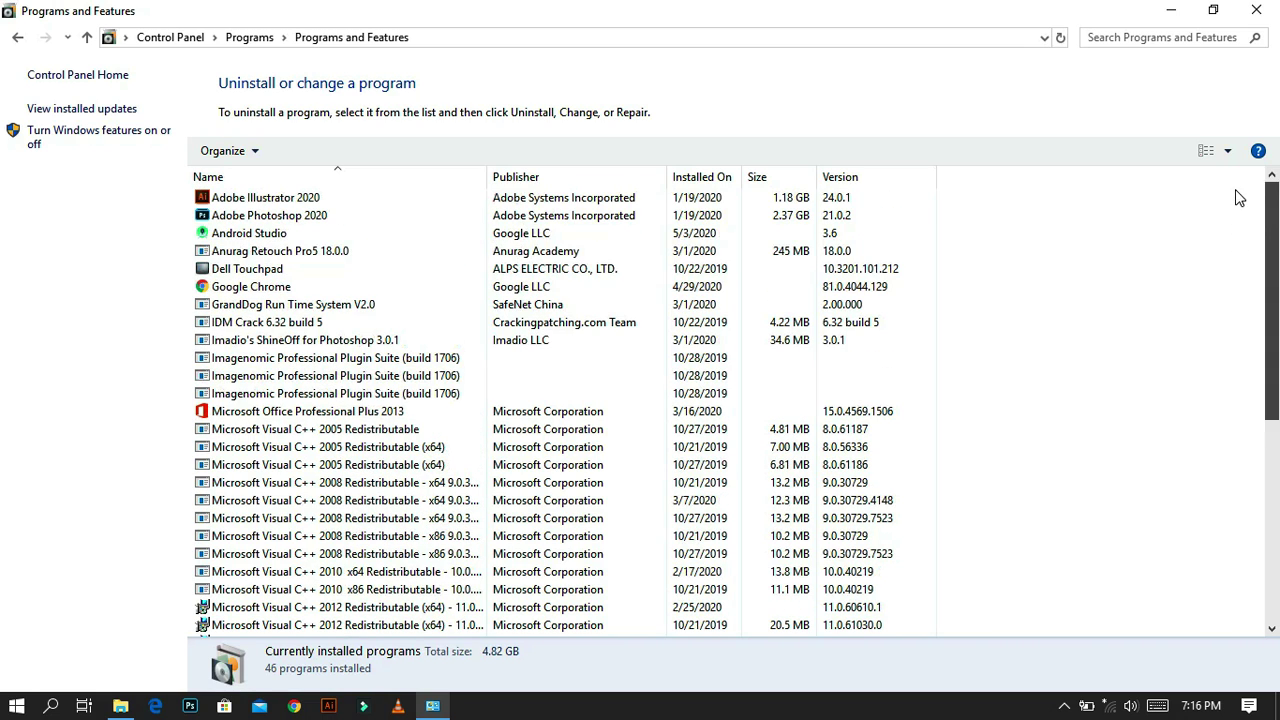
pyautogui.click(250, 201)
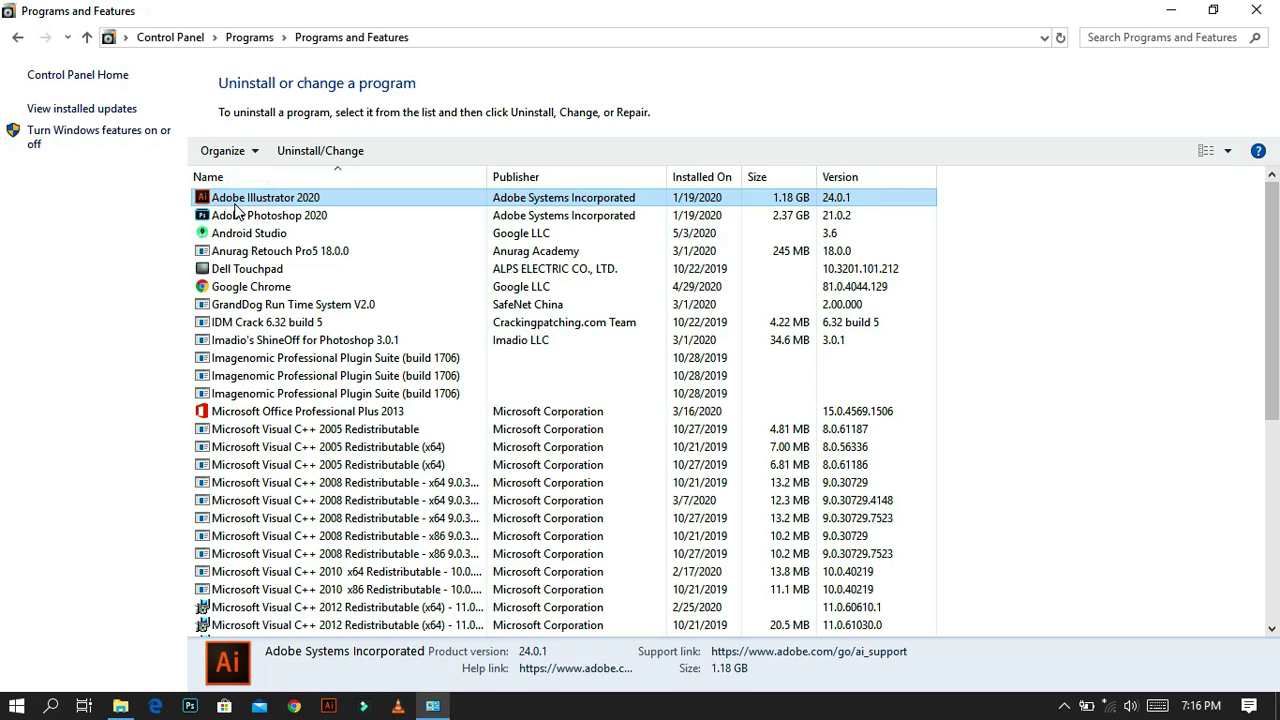
pyautogui.click(333, 158)
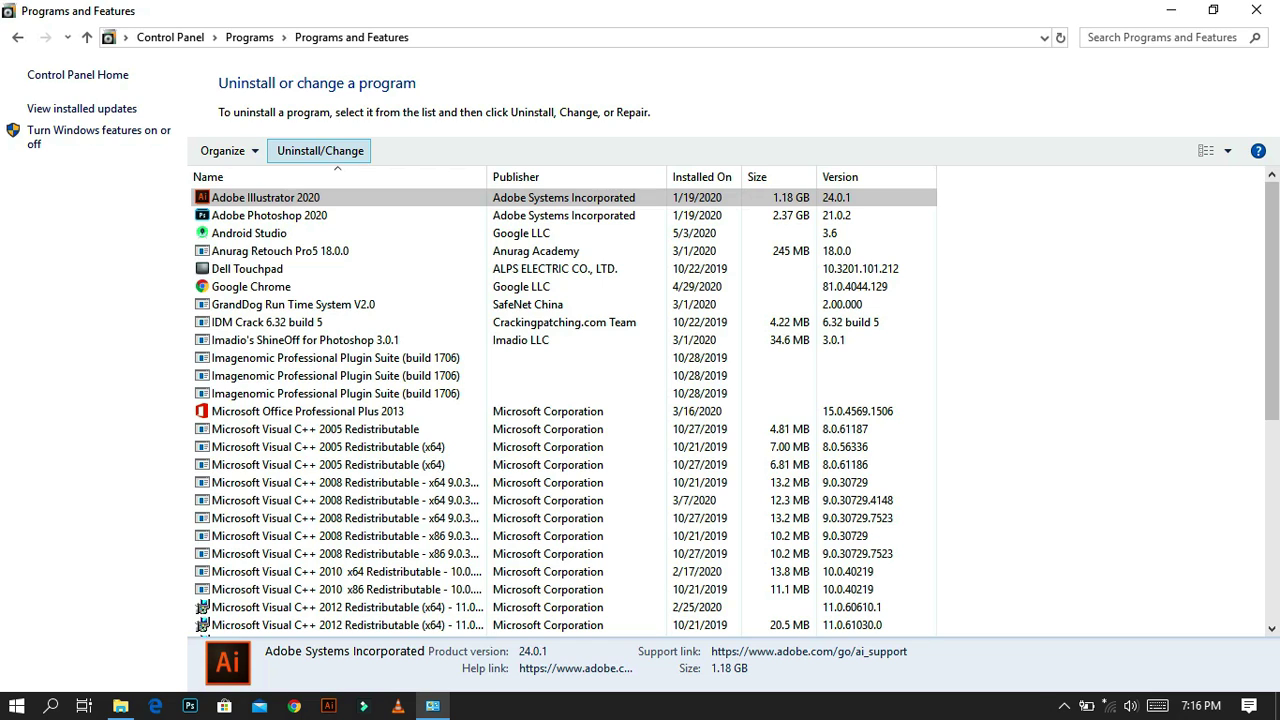
pyautogui.scroll(-8, 489, 411)
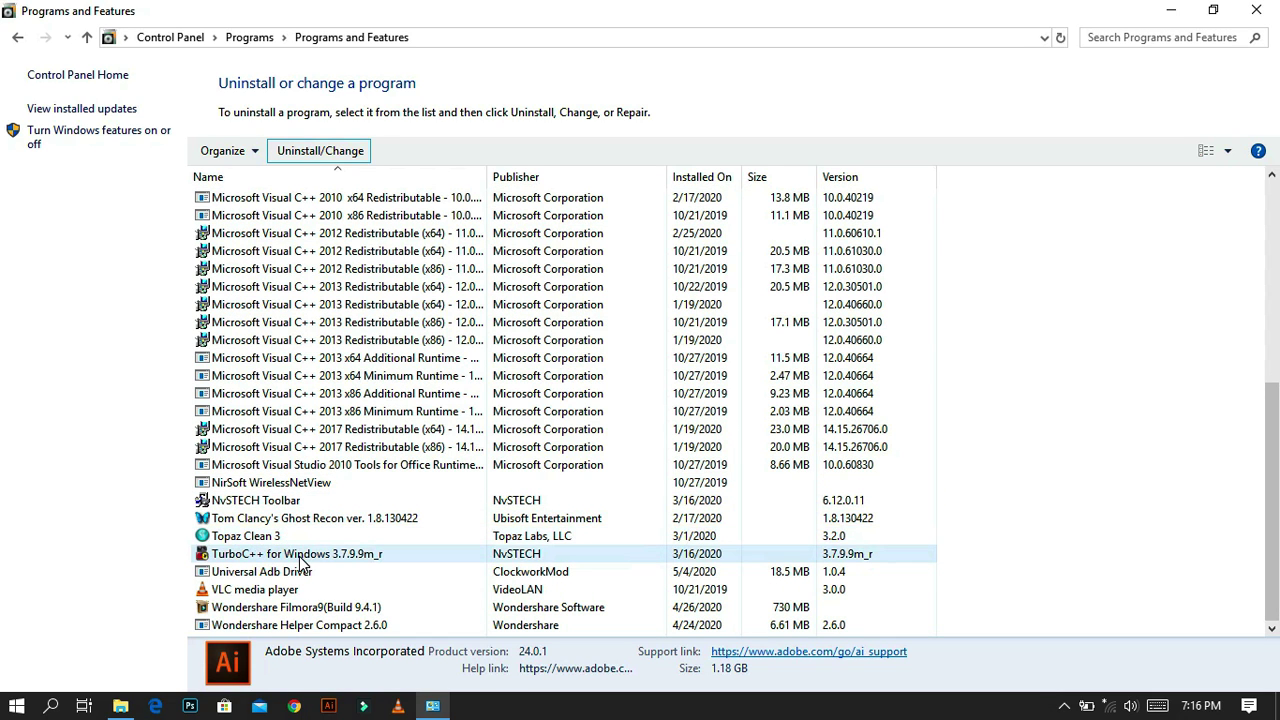
pyautogui.scroll(7, 430, 527)
pyautogui.click(1256, 10)
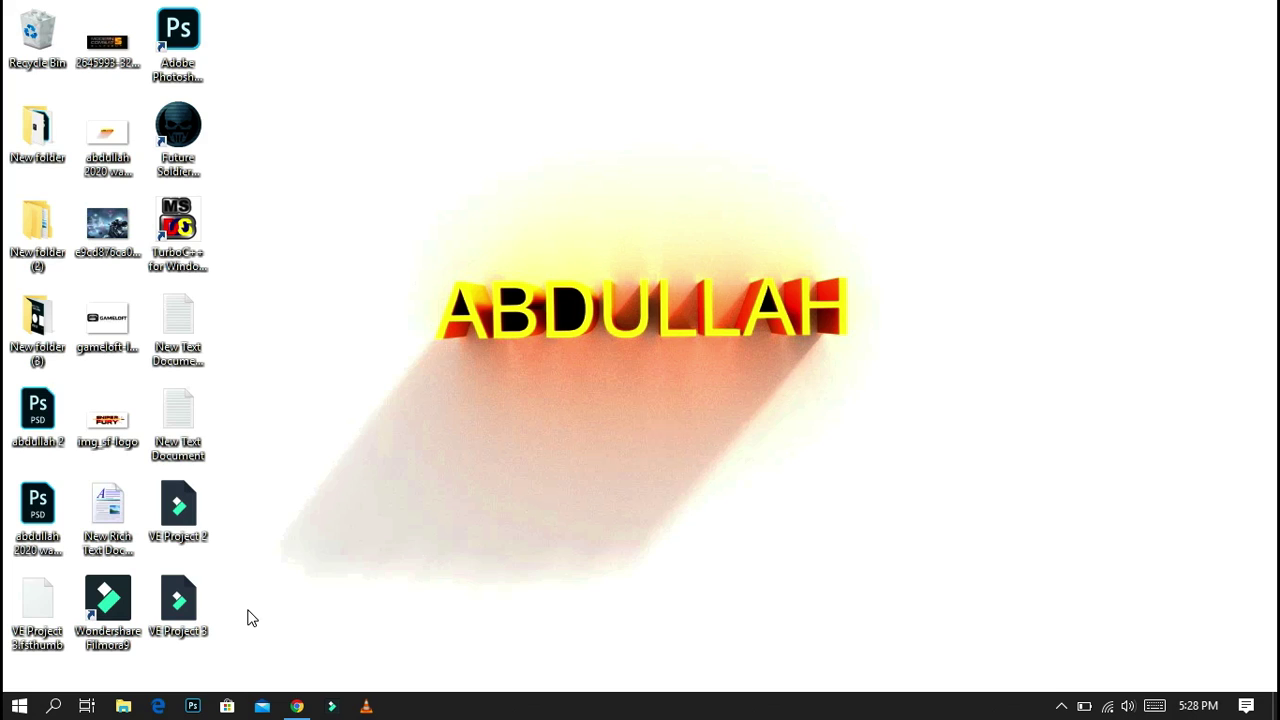
# - Search Windows for "update", check for updates in the Windows Update settings, and return to a refreshed desktop
pyautogui.click(54, 706)
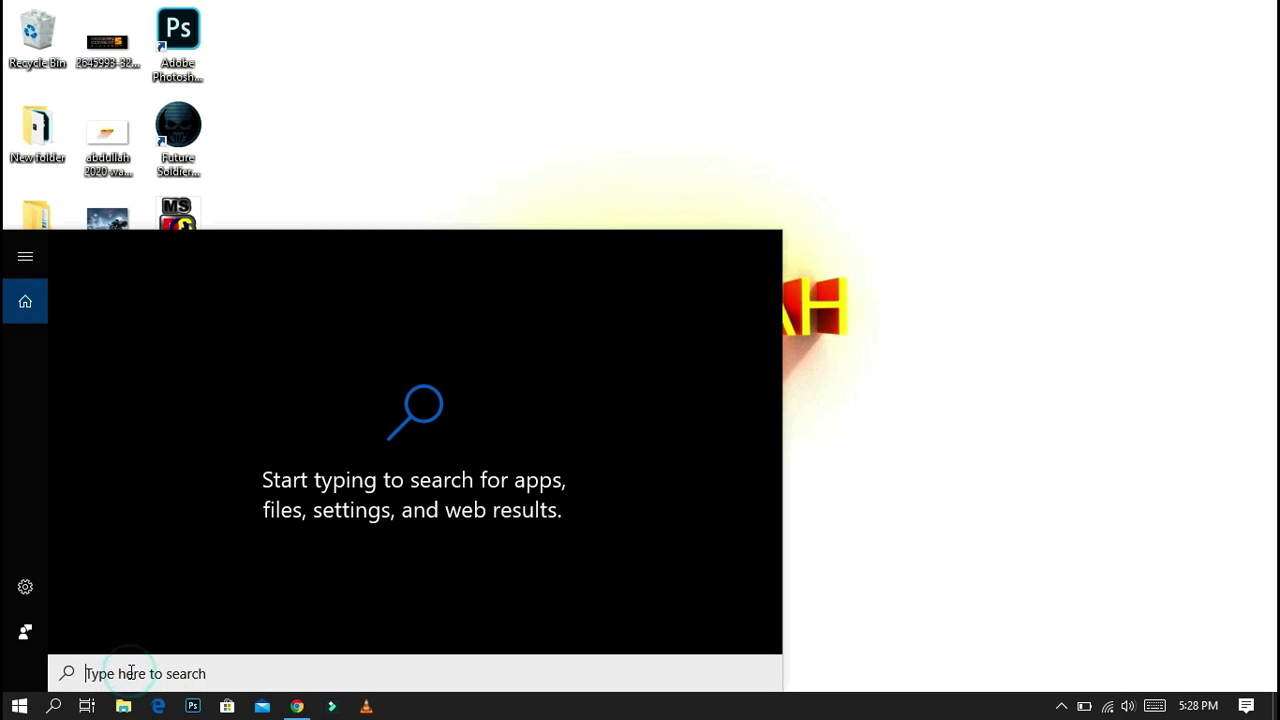
pyautogui.write('update')
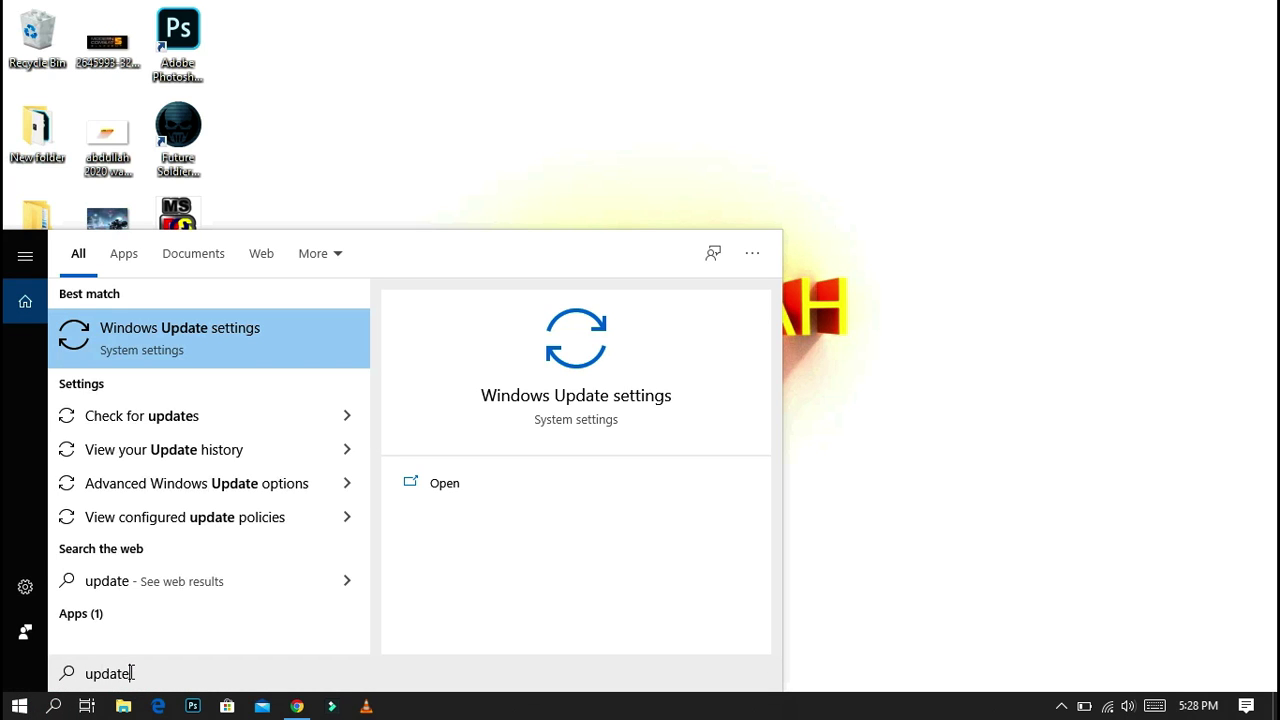
pyautogui.click(294, 327)
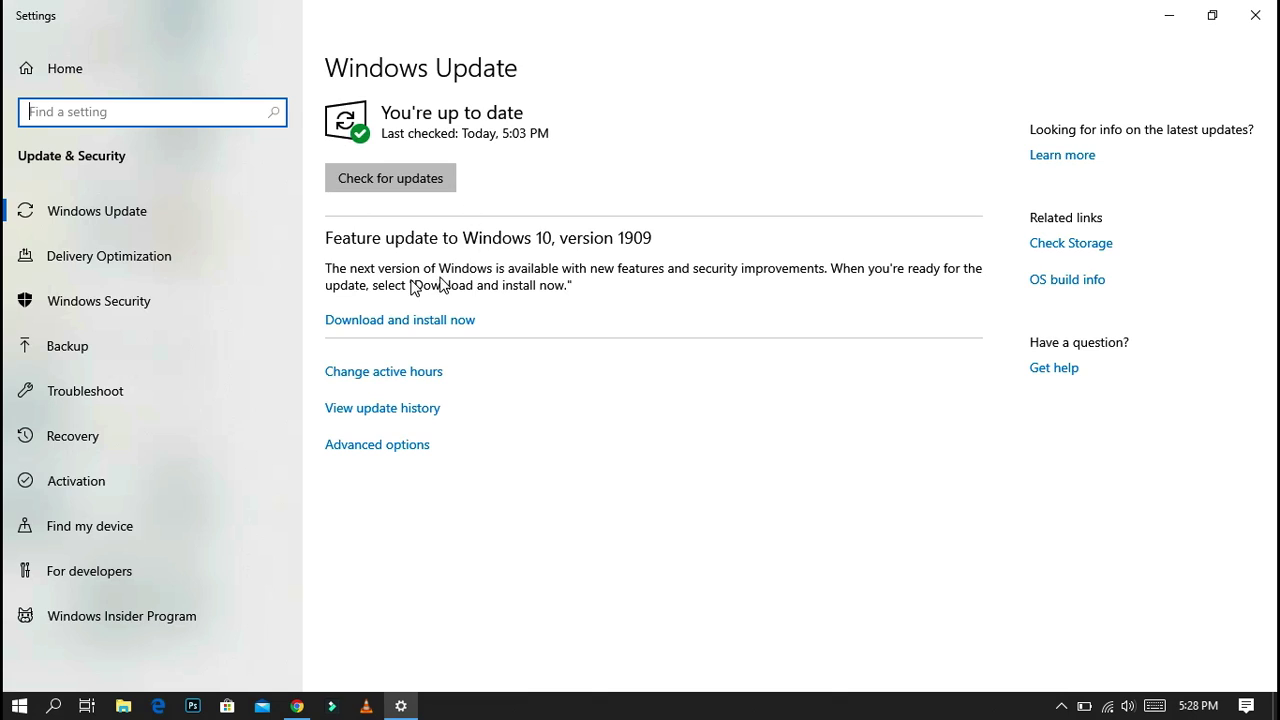
pyautogui.click(436, 180)
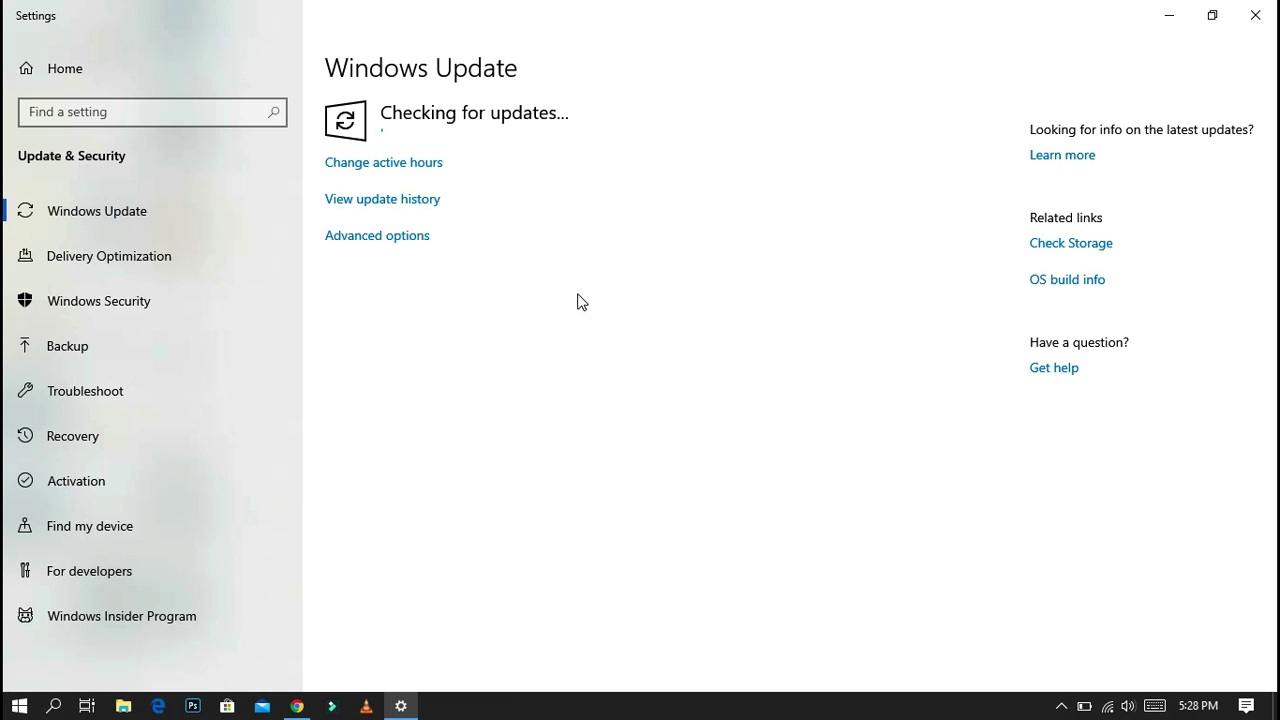
pyautogui.click(1255, 15)
pyautogui.rightClick(766, 94)
pyautogui.click(800, 151)
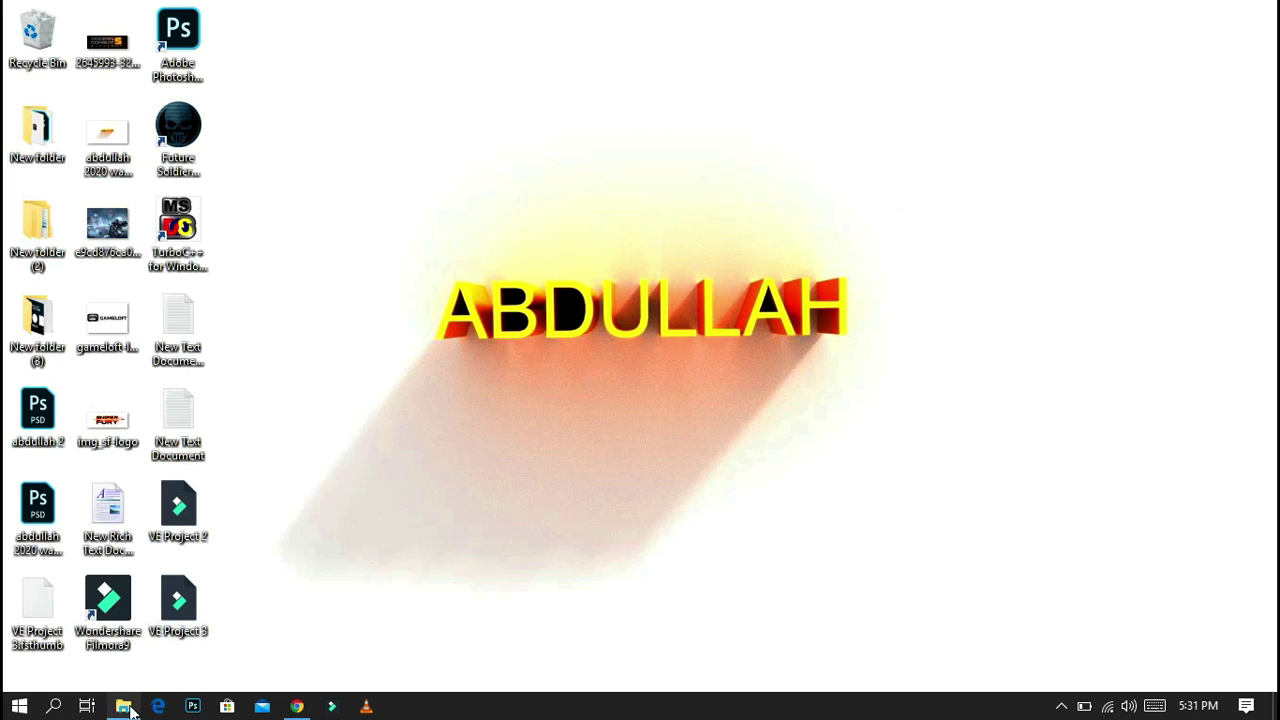
# - Open File Explorer, bring up the system properties of This PC and open Device Manager from there
pyautogui.click(126, 706)
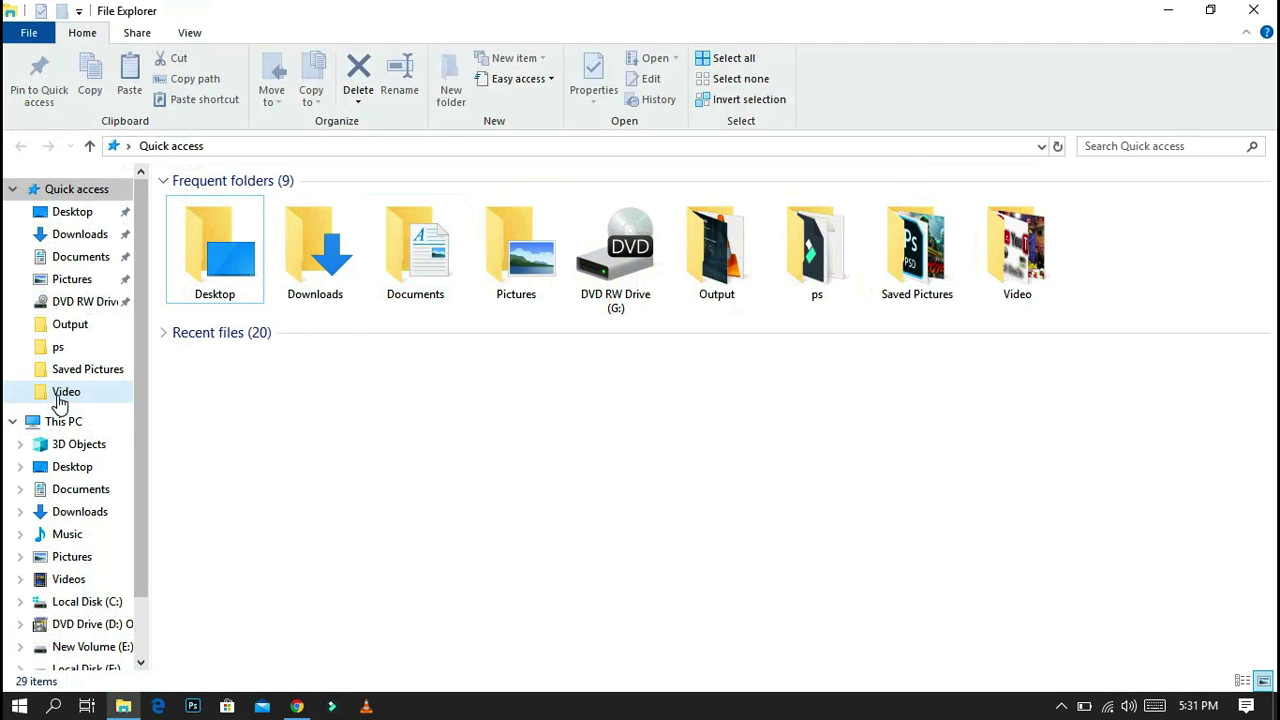
pyautogui.rightClick(90, 428)
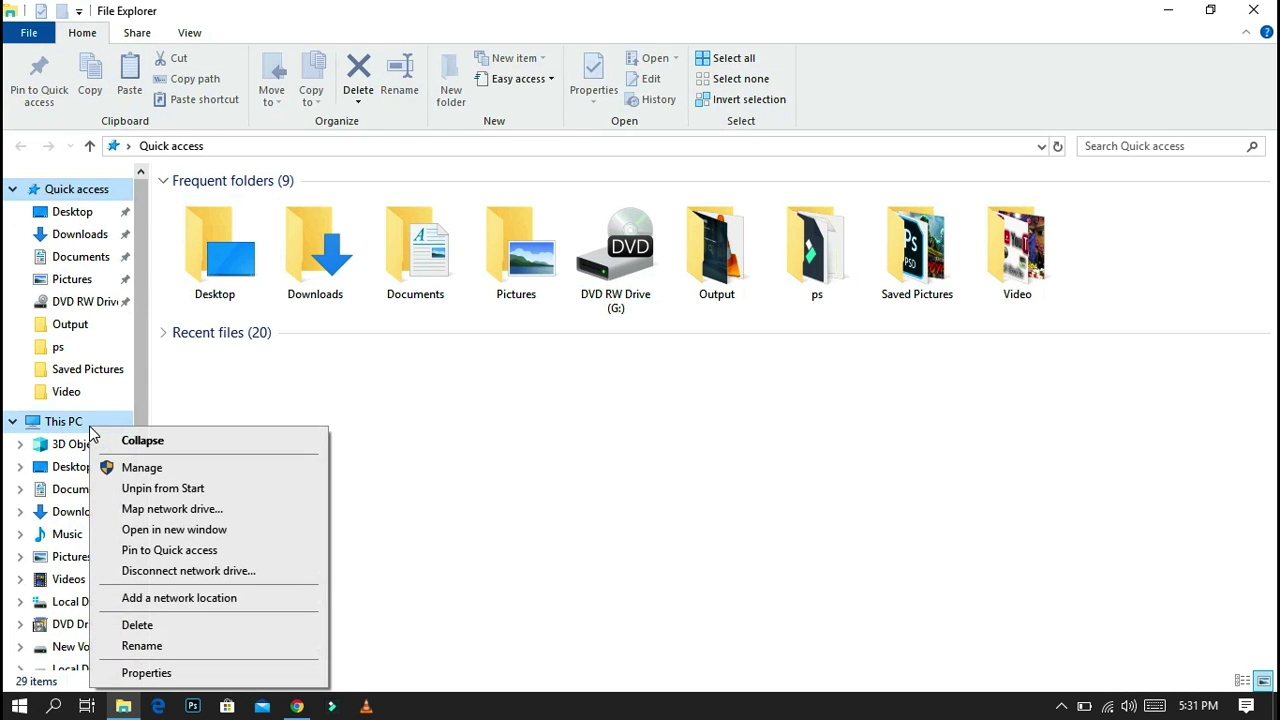
pyautogui.click(160, 673)
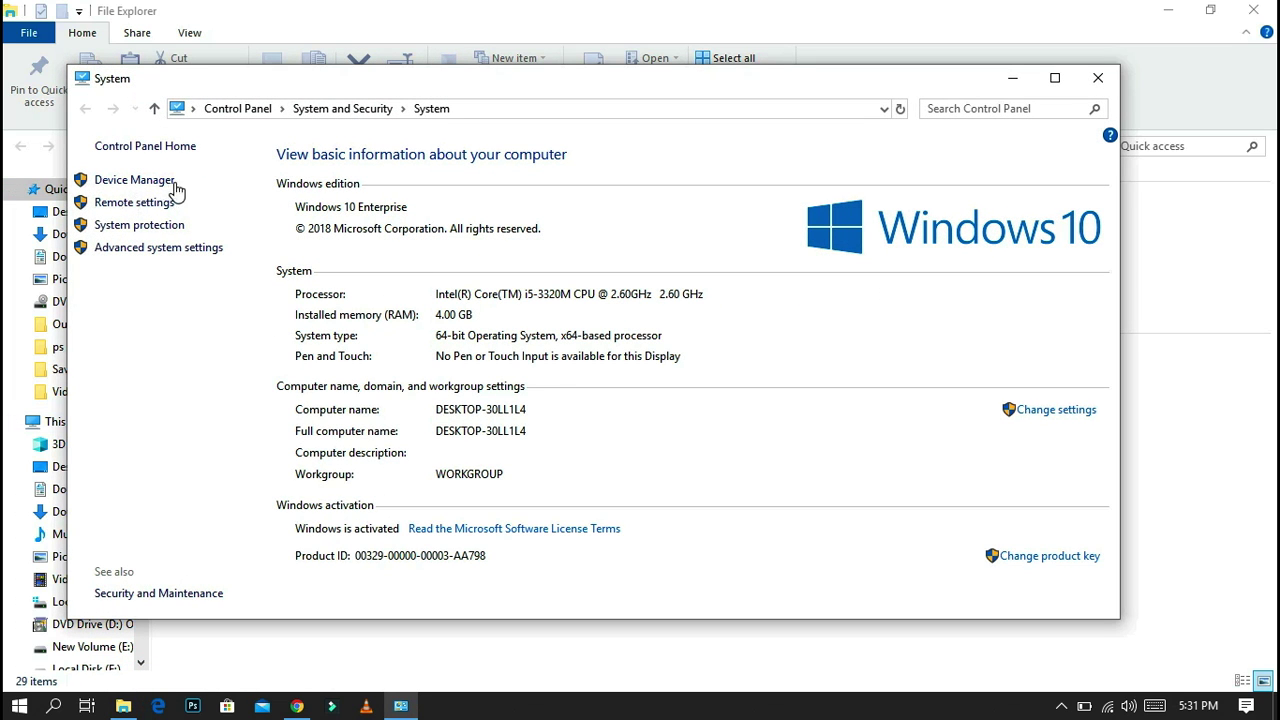
pyautogui.click(134, 180)
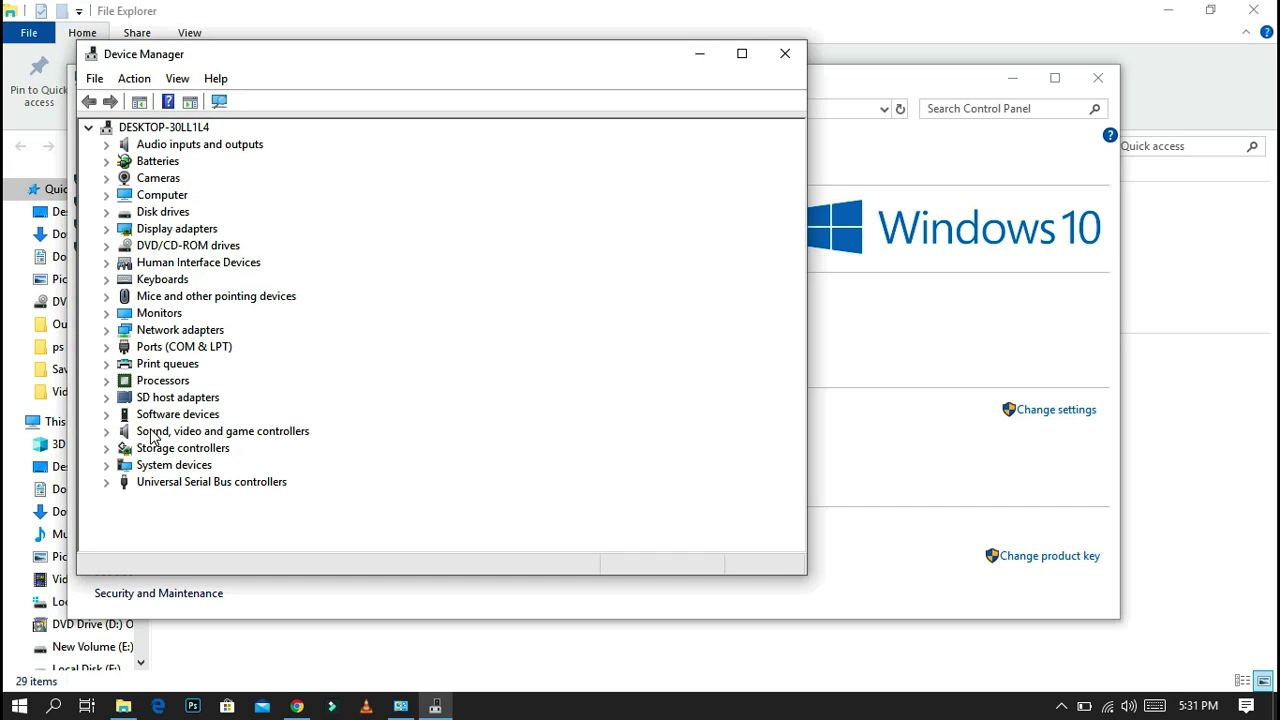
# - Expand audio inputs, cameras and monitors, and view the driver options for the pc Microphone, Integrated Webcam and monitor
pyautogui.click(106, 145)
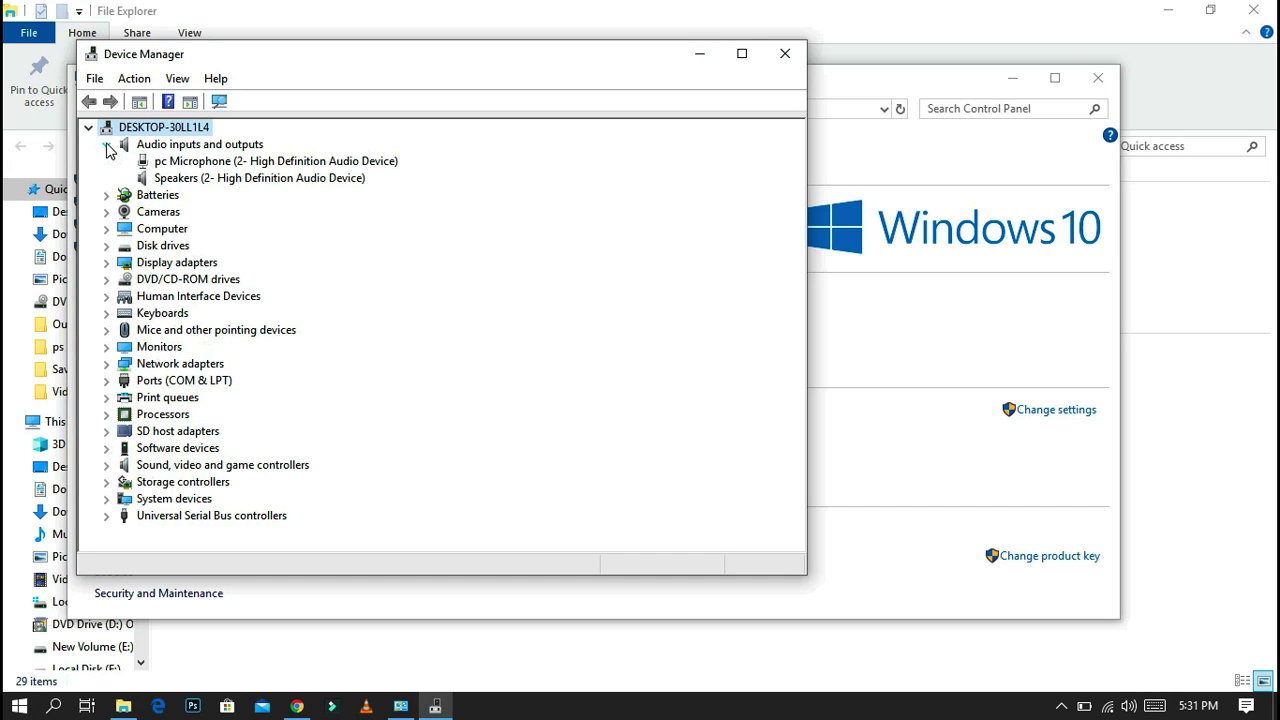
pyautogui.rightClick(246, 169)
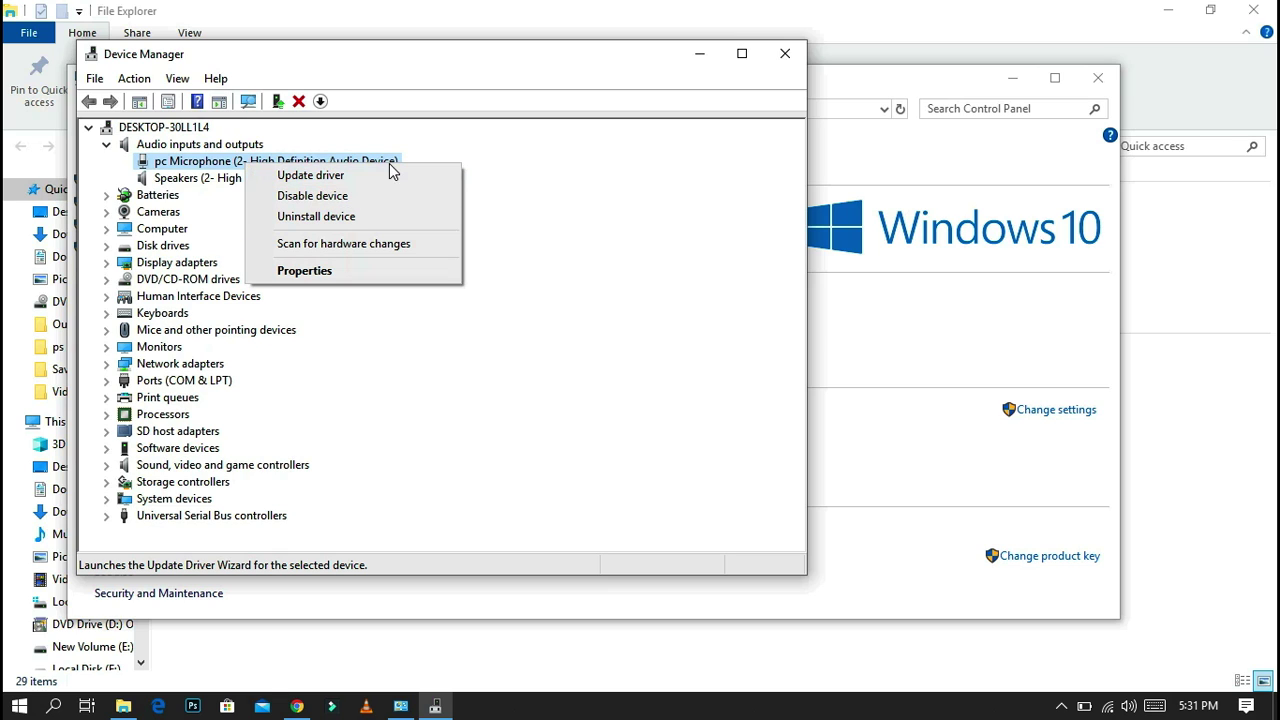
pyautogui.click(106, 212)
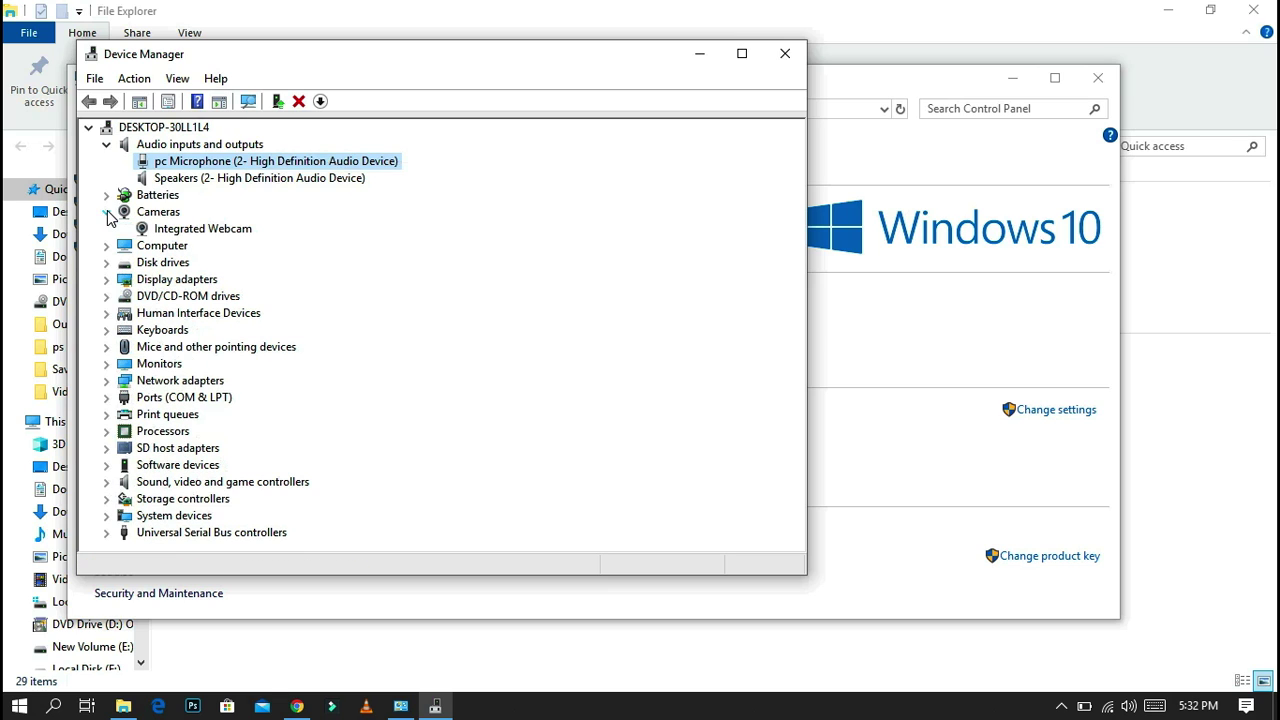
pyautogui.rightClick(232, 231)
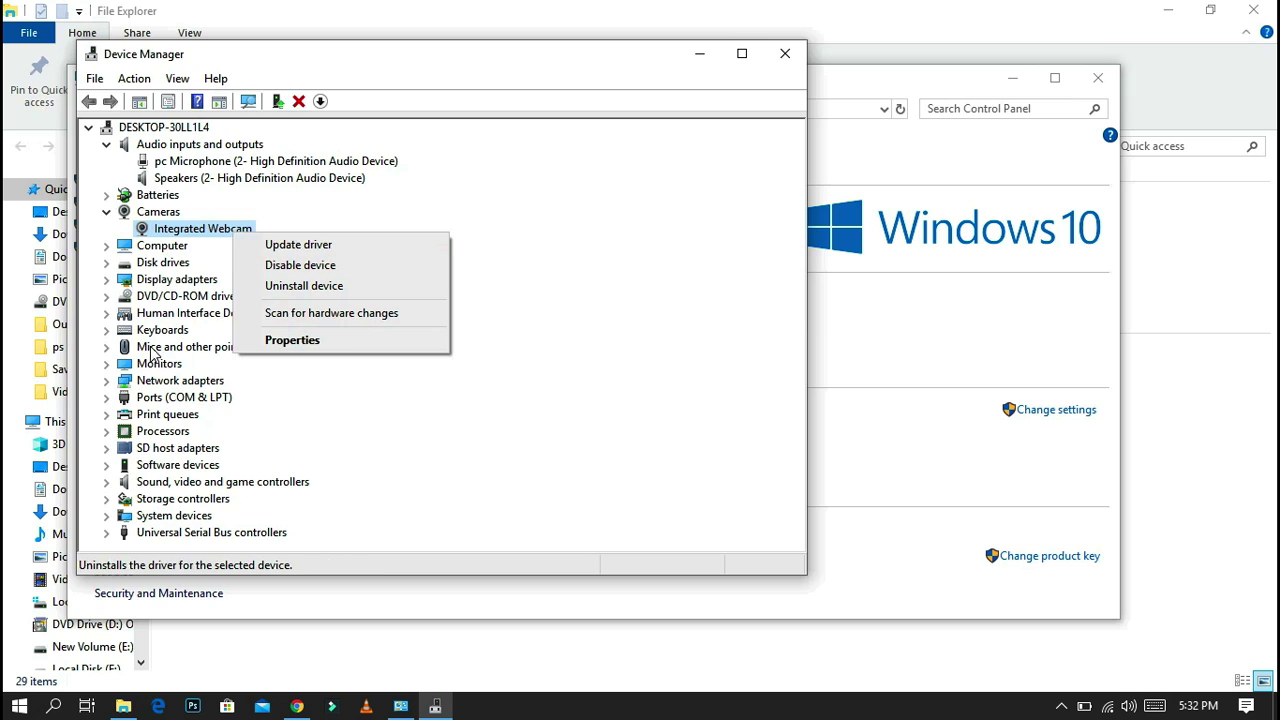
pyautogui.click(107, 364)
pyautogui.rightClick(221, 388)
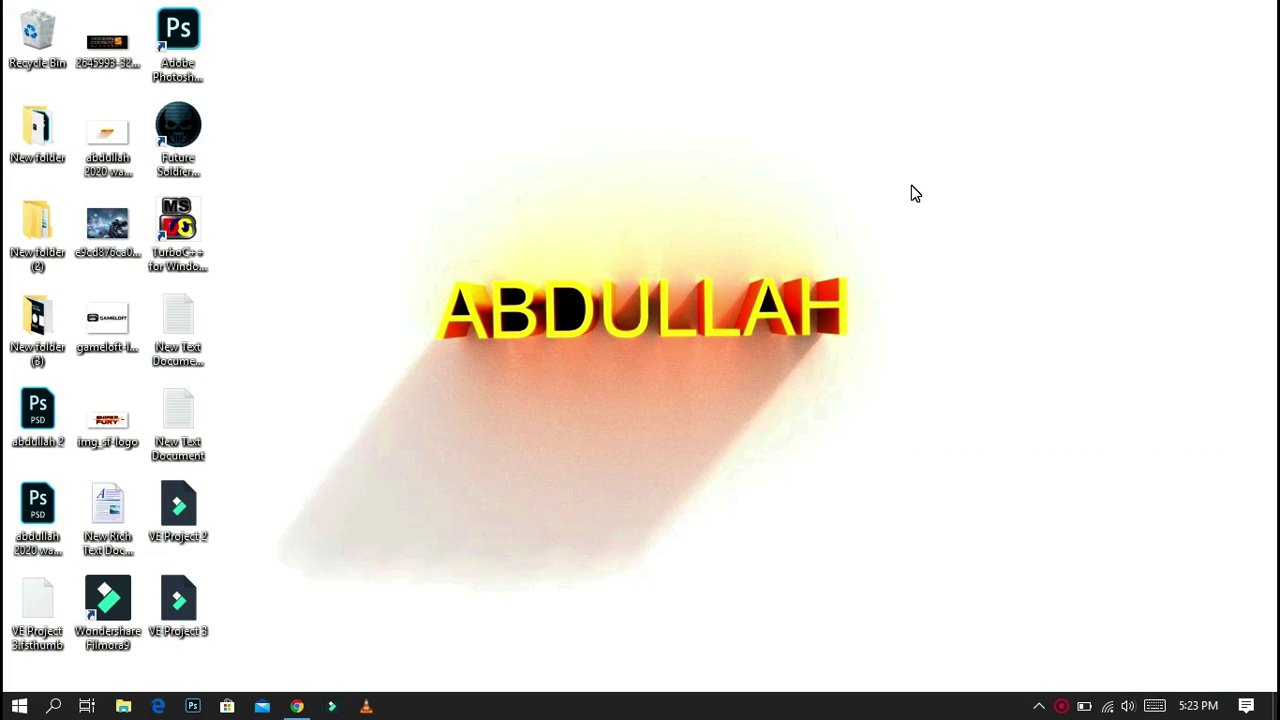
# - Refresh the desktop twice
pyautogui.rightClick(911, 185)
pyautogui.click(943, 242)
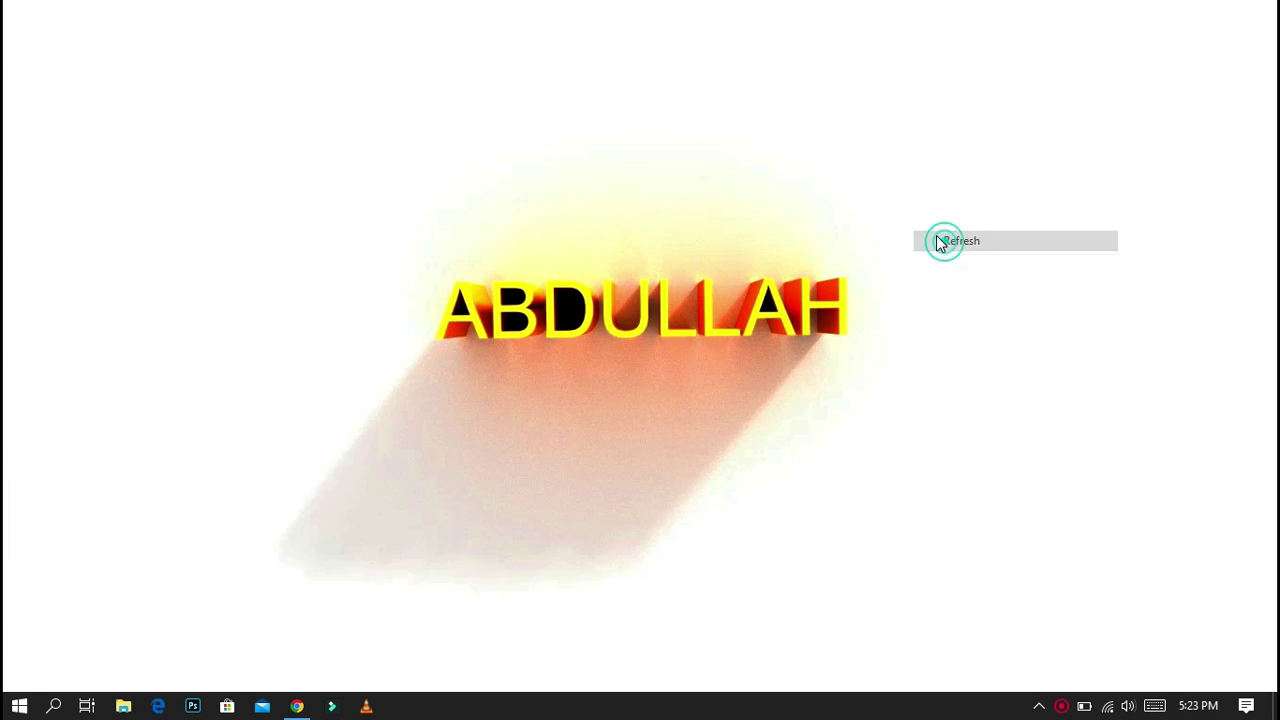
pyautogui.rightClick(910, 144)
pyautogui.click(943, 198)
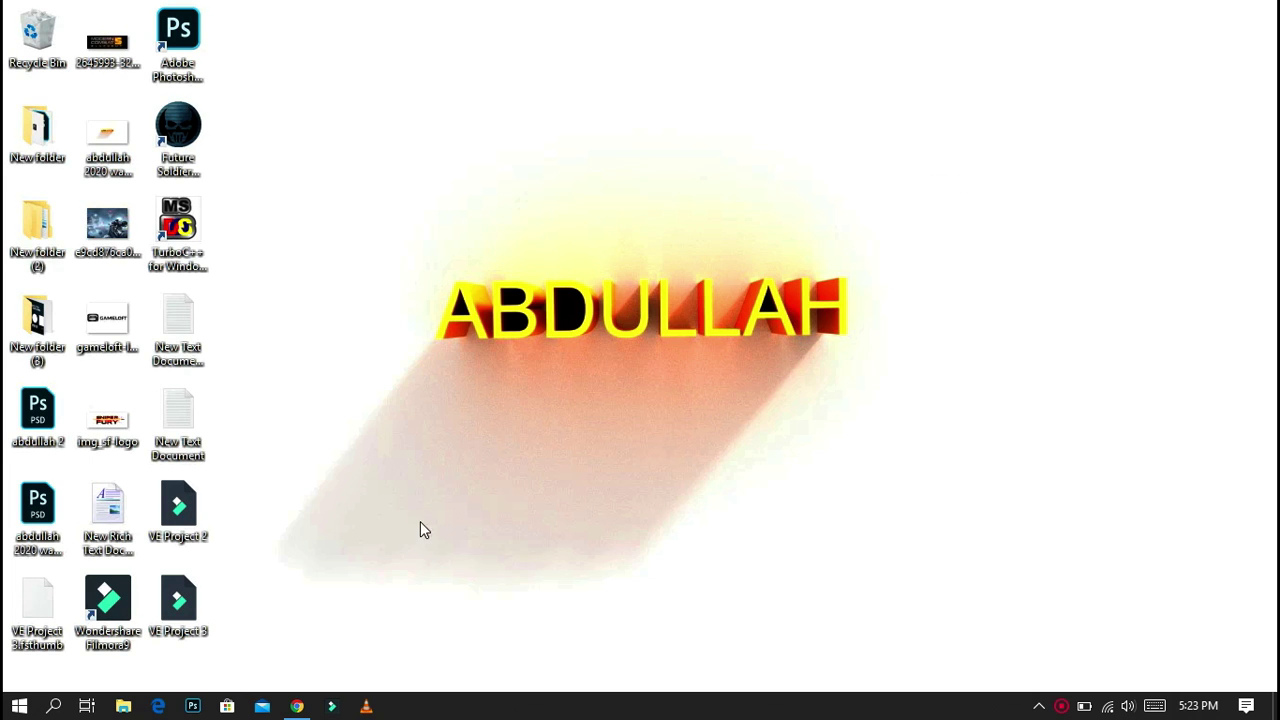
# - Open Windows Settings, go to Windows Security under Update & Security, and open Virus & threat protection
pyautogui.click(16, 708)
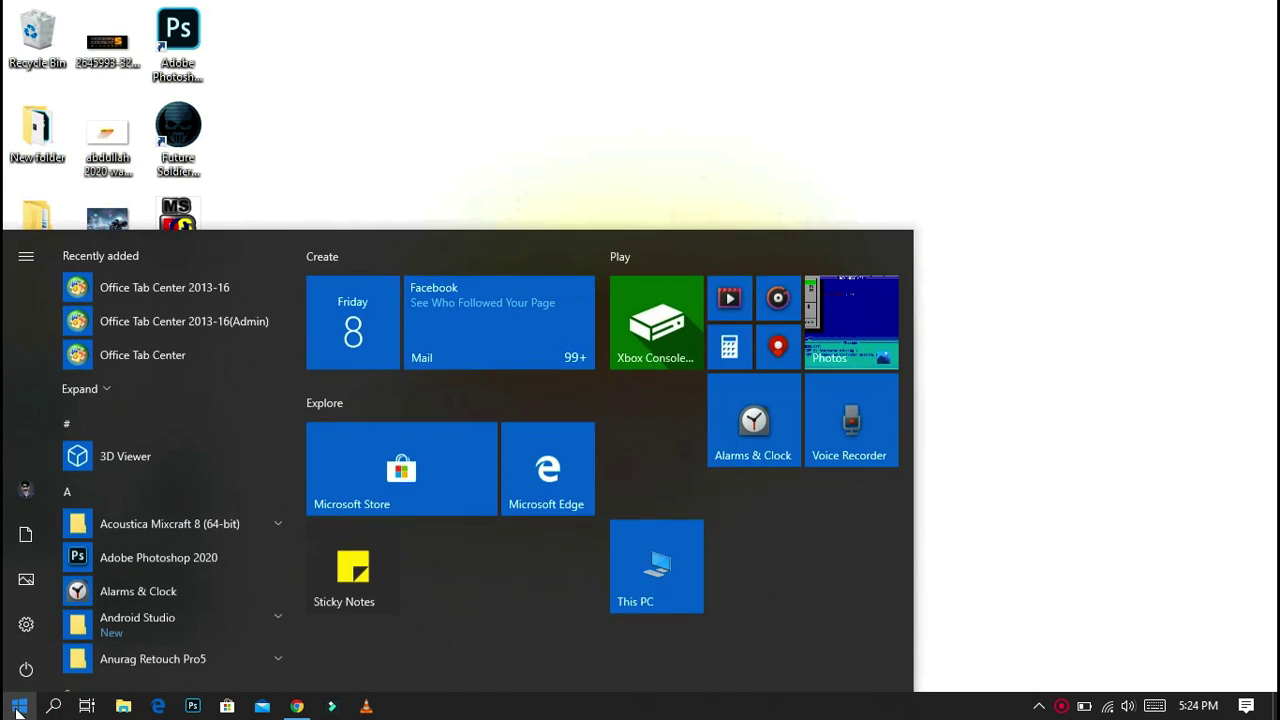
pyautogui.click(37, 640)
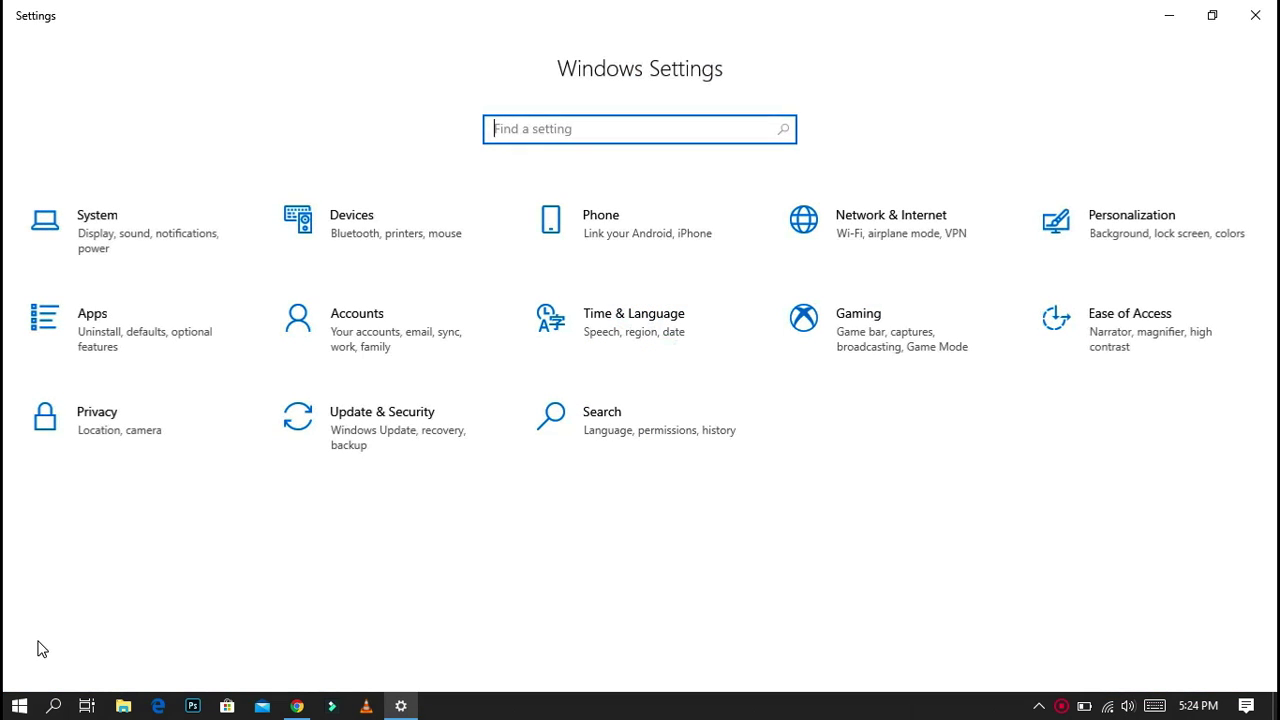
pyautogui.click(414, 446)
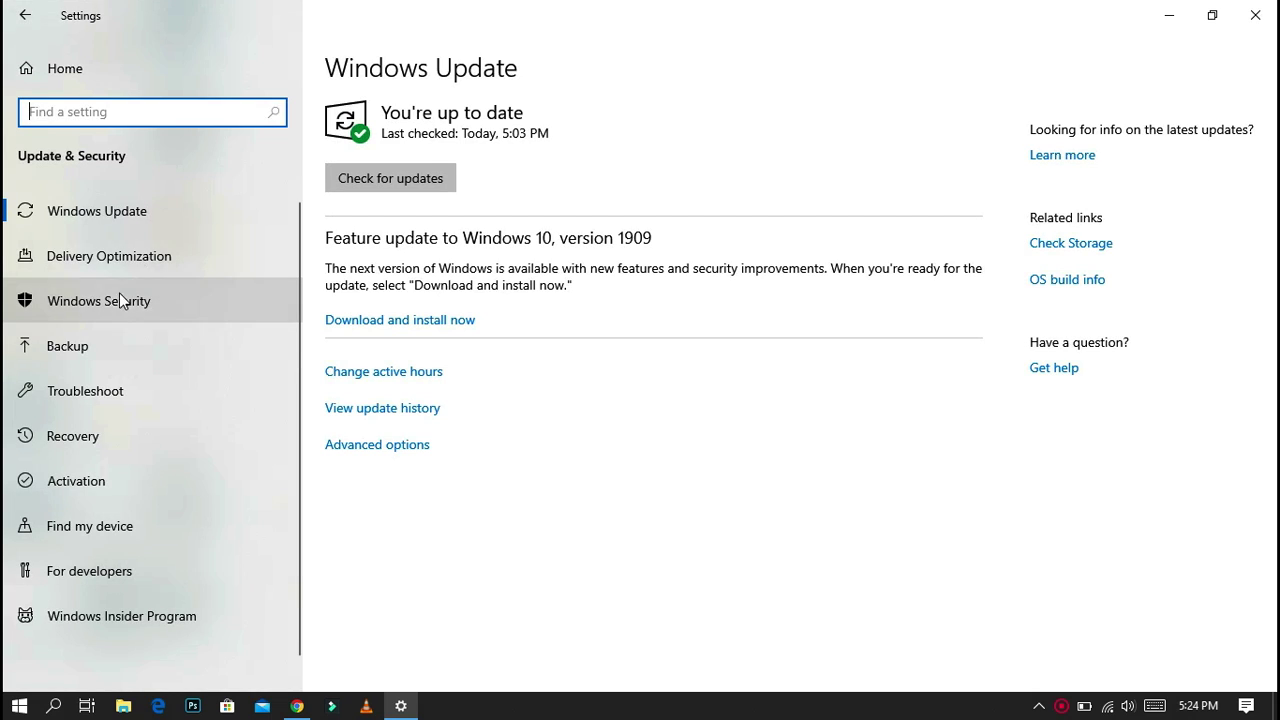
pyautogui.click(227, 314)
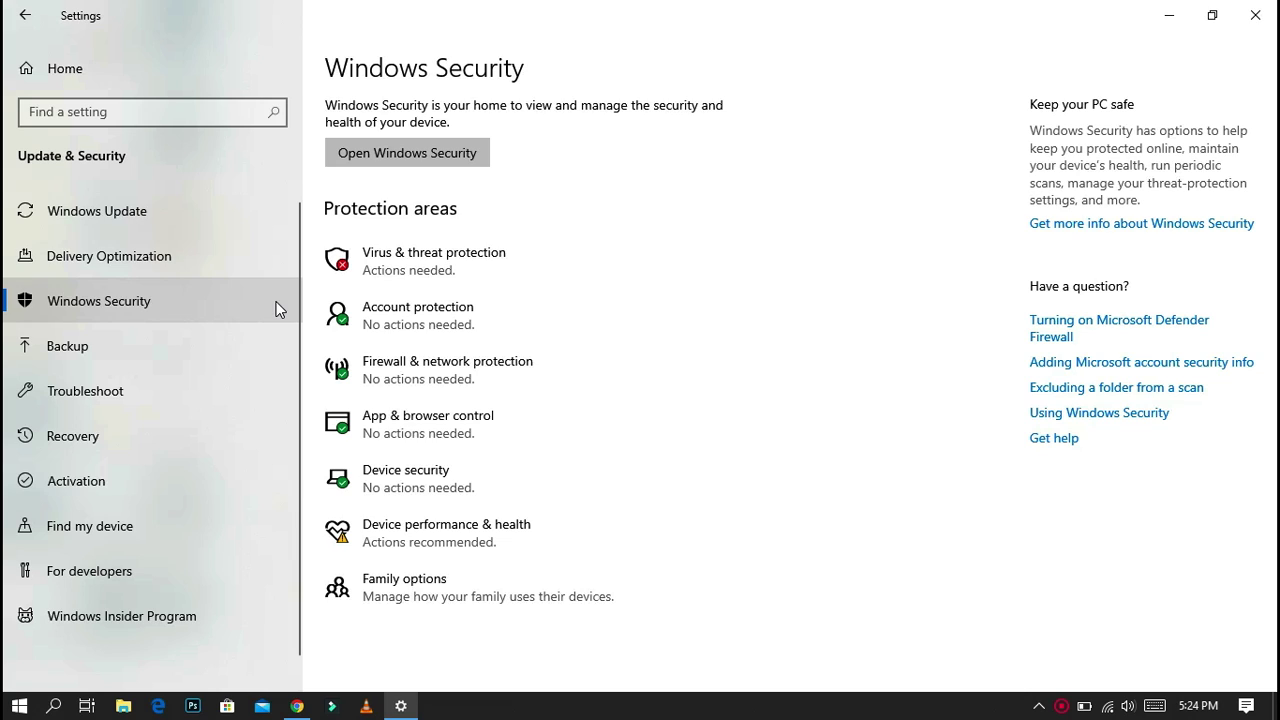
pyautogui.click(433, 270)
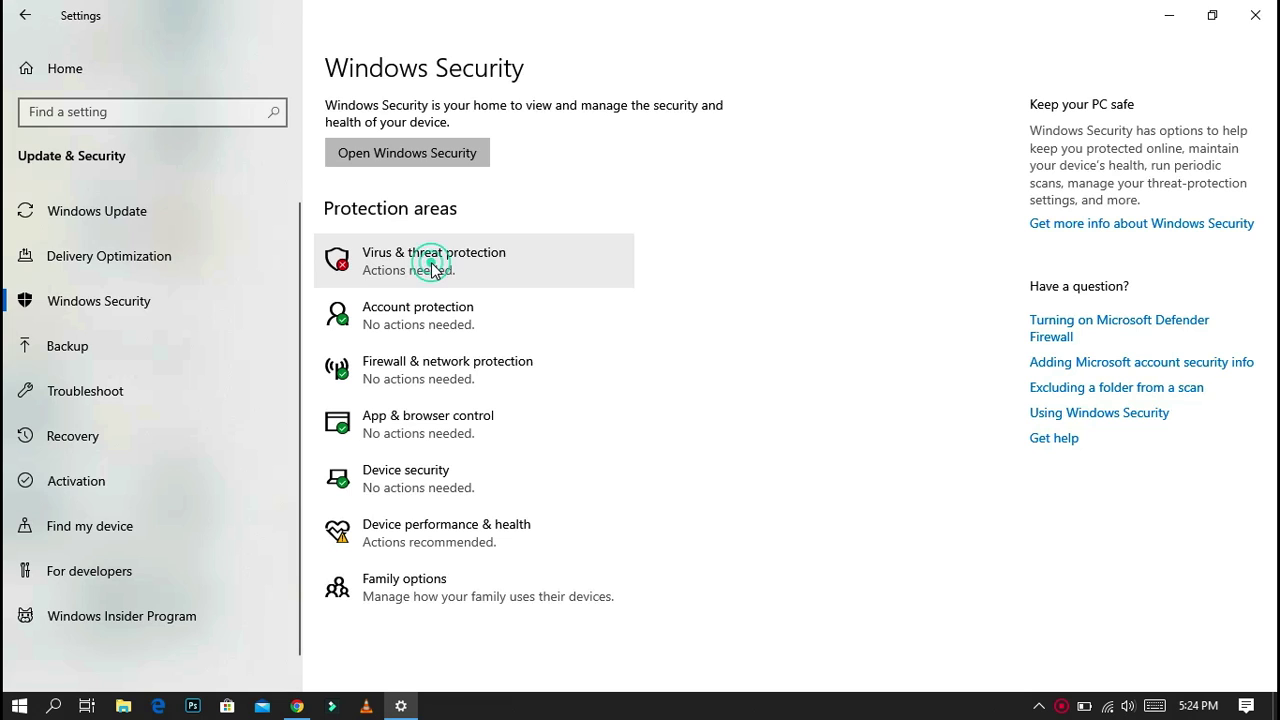
pyautogui.click(450, 49)
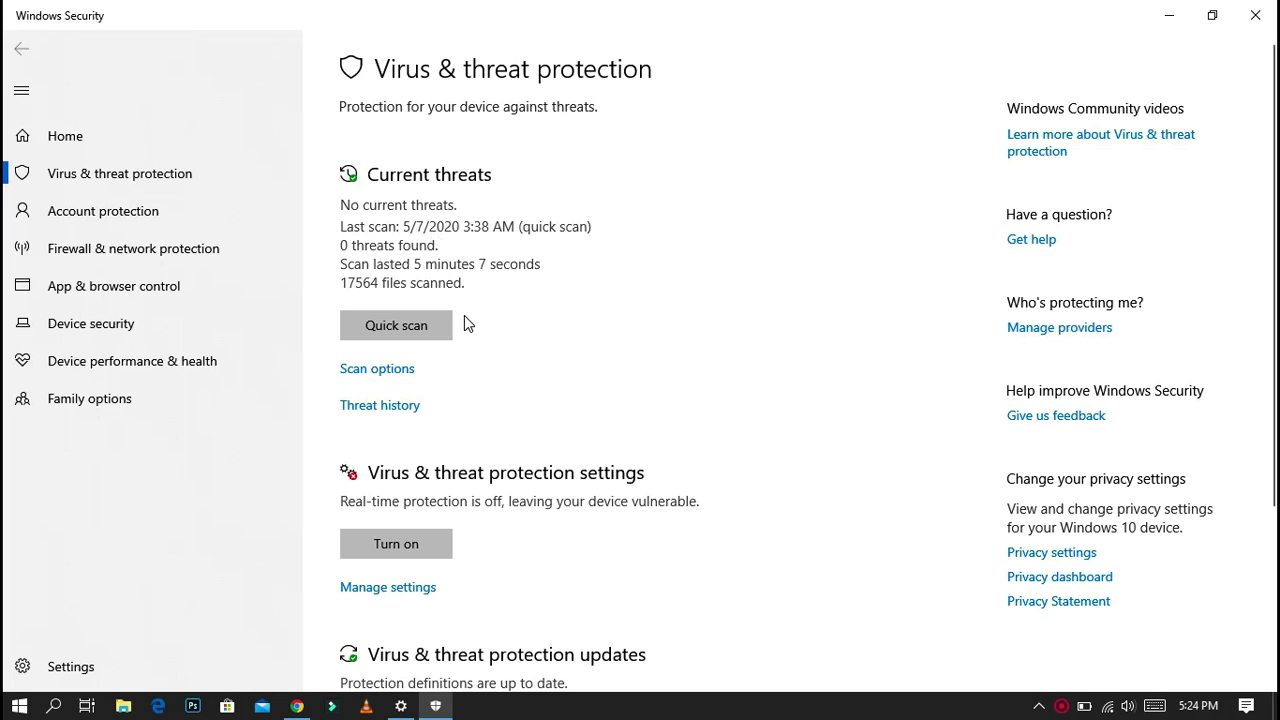
# - Go through the Full, Custom and Windows Defender Offline scan options, leave Full scan selected, and return to the Virus & threat protection page
pyautogui.click(391, 371)
pyautogui.scroll(-3, 391, 349)
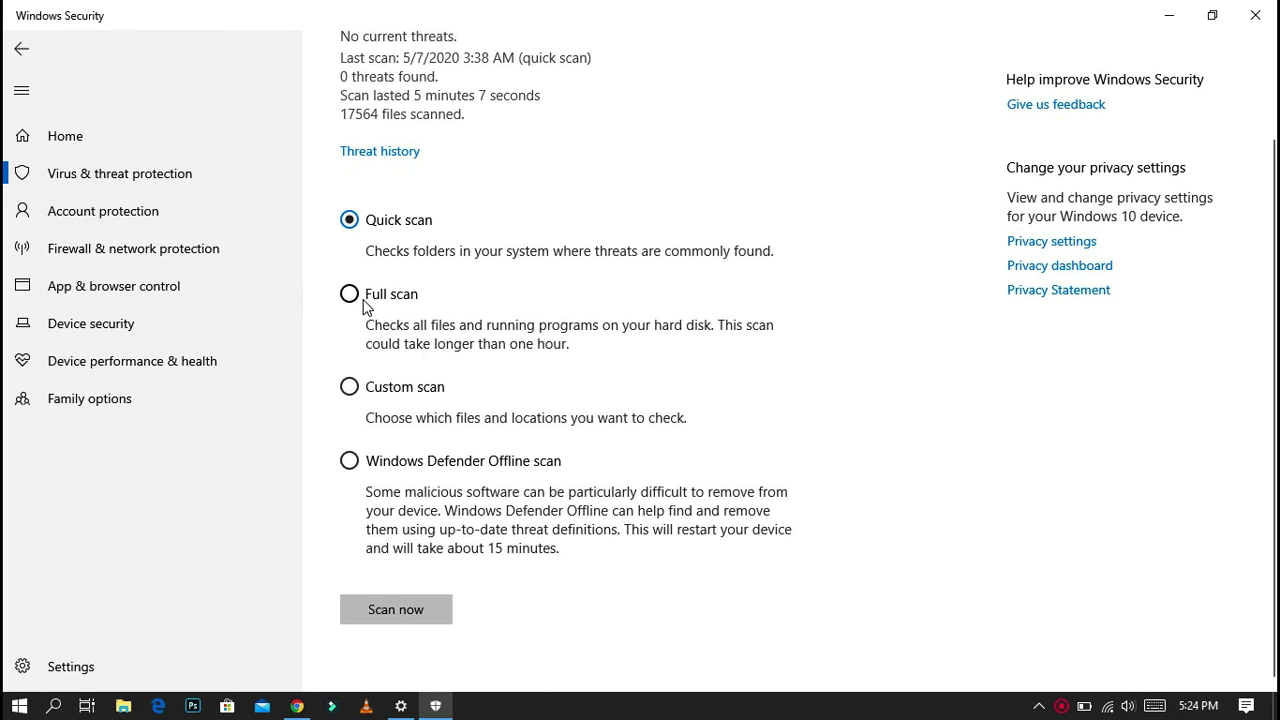
pyautogui.click(349, 294)
pyautogui.click(350, 387)
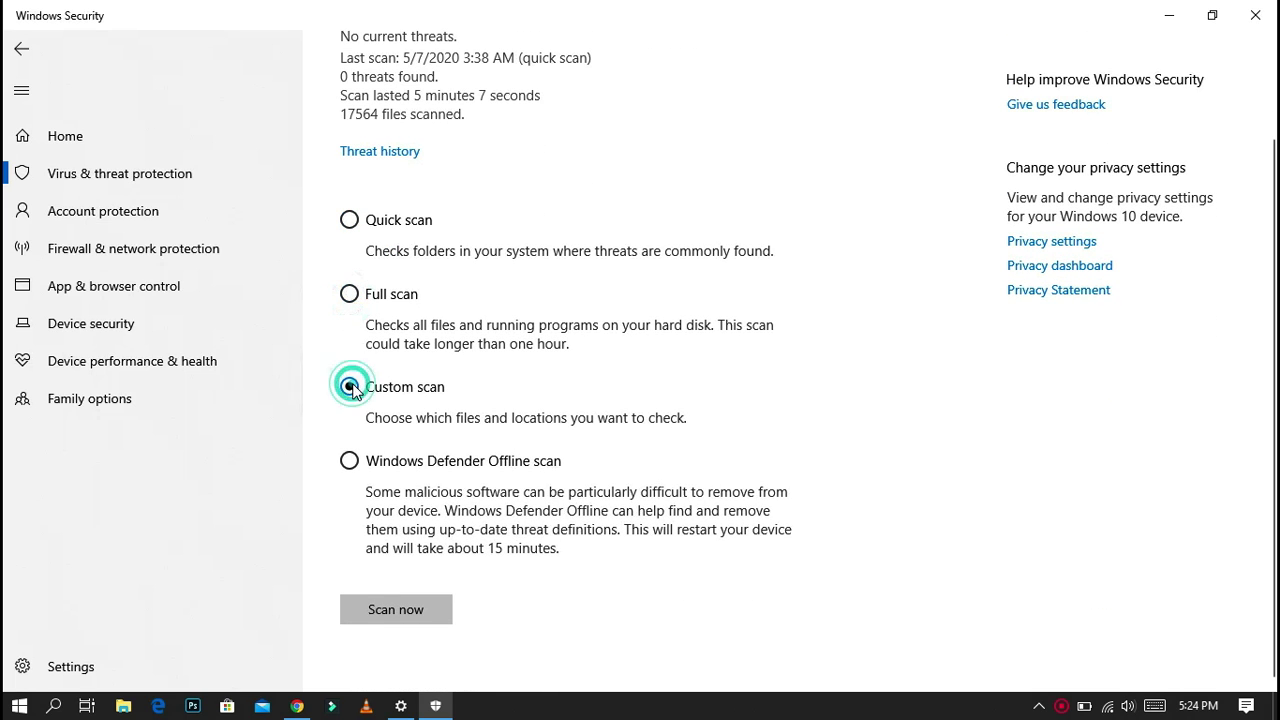
pyautogui.click(350, 463)
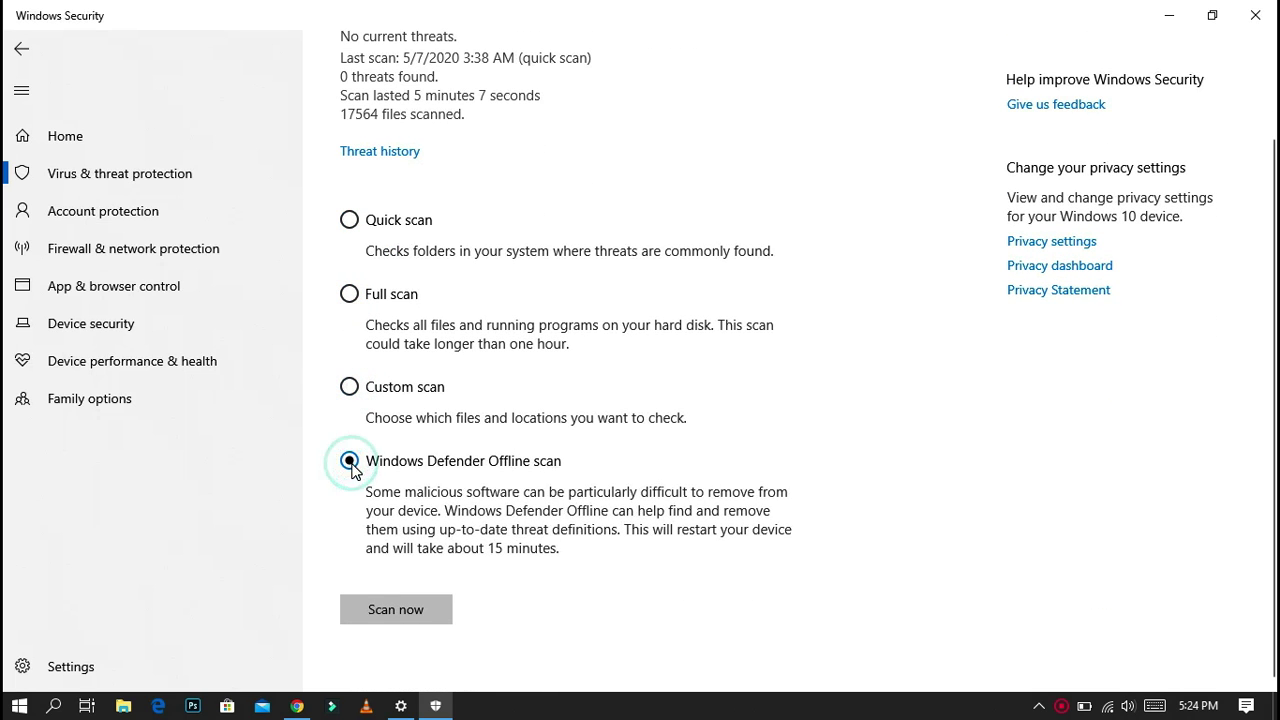
pyautogui.click(349, 390)
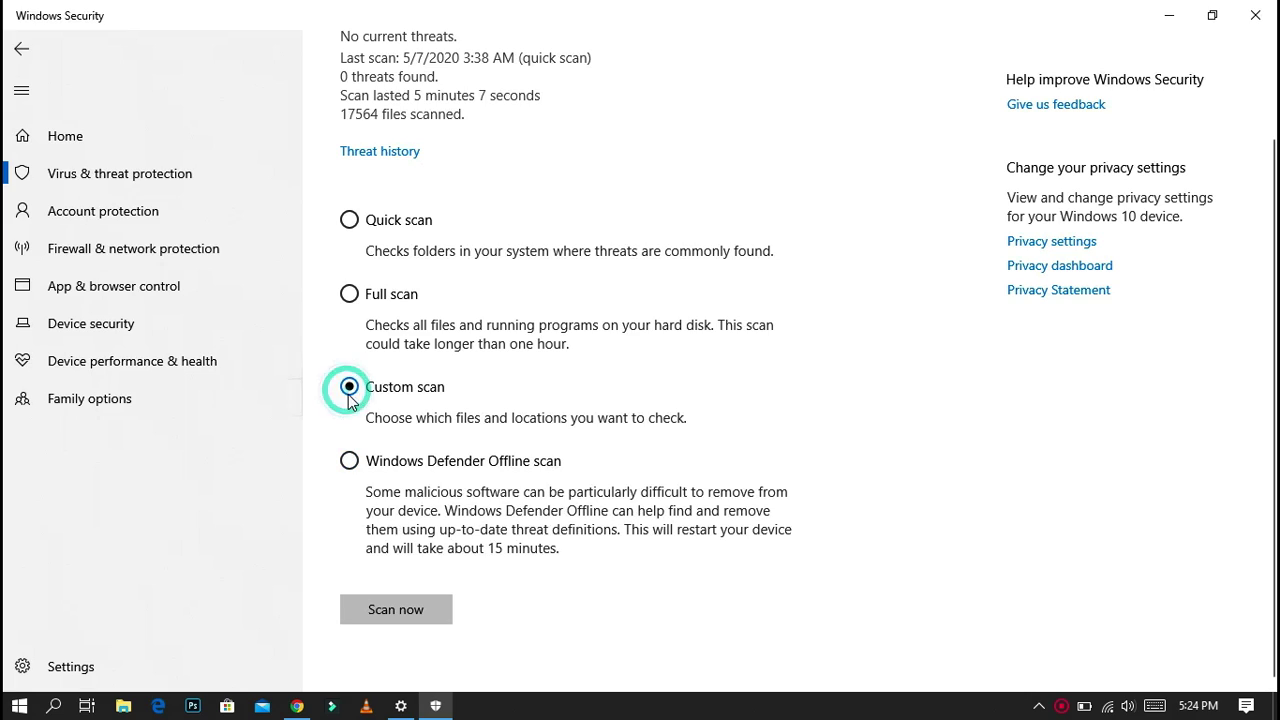
pyautogui.click(352, 297)
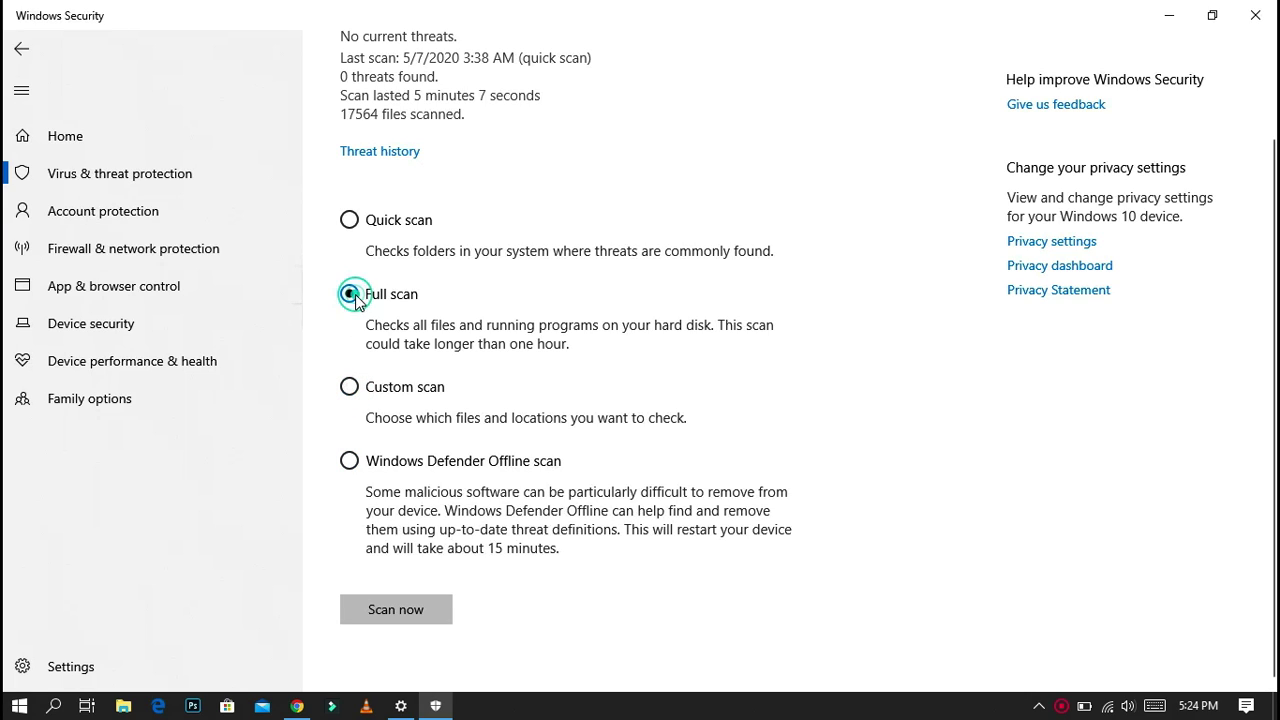
pyautogui.click(21, 48)
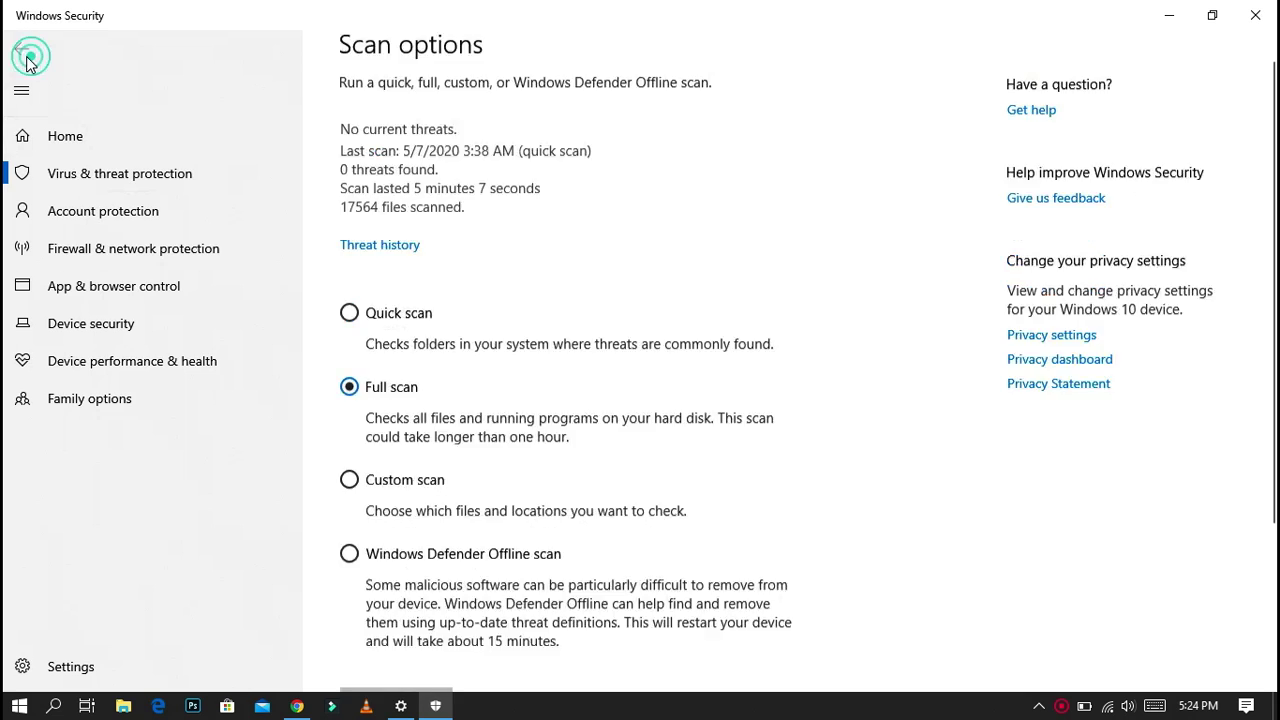
pyautogui.scroll(-3, 477, 395)
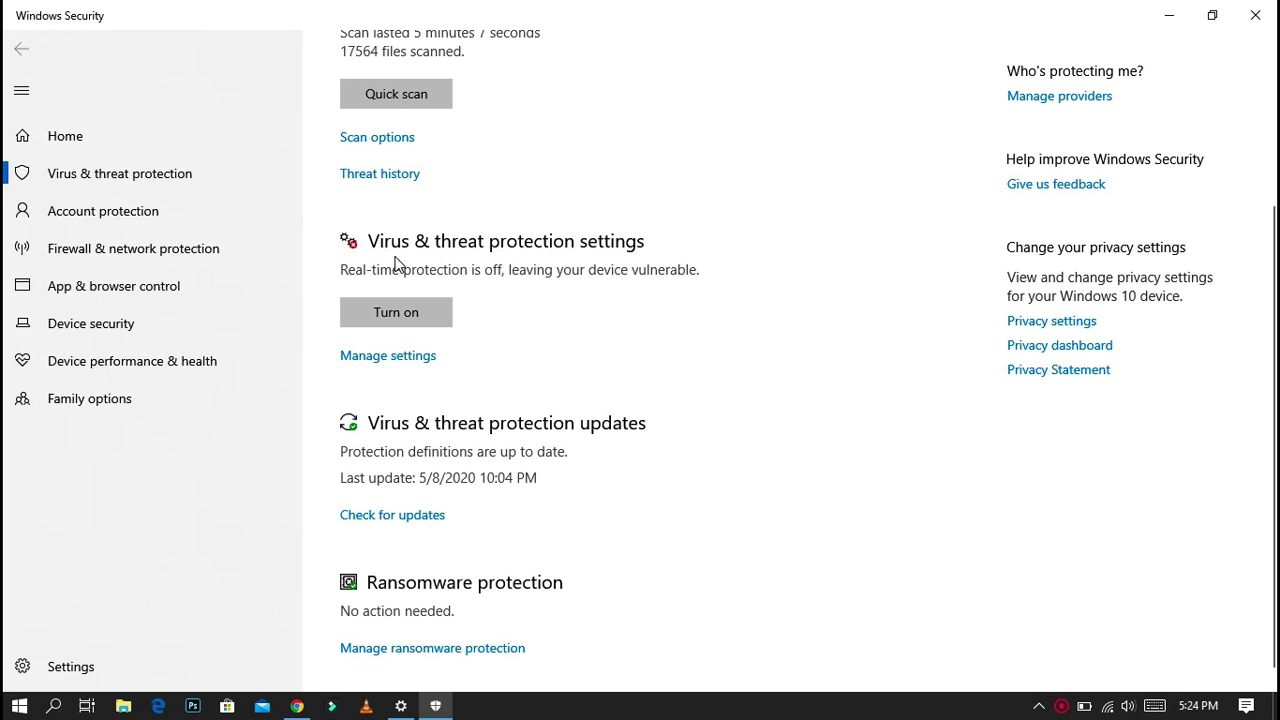
# - Turn on Real-time protection, Cloud-delivered protection and Automatic sample submission in the Virus & threat protection settings
pyautogui.click(406, 360)
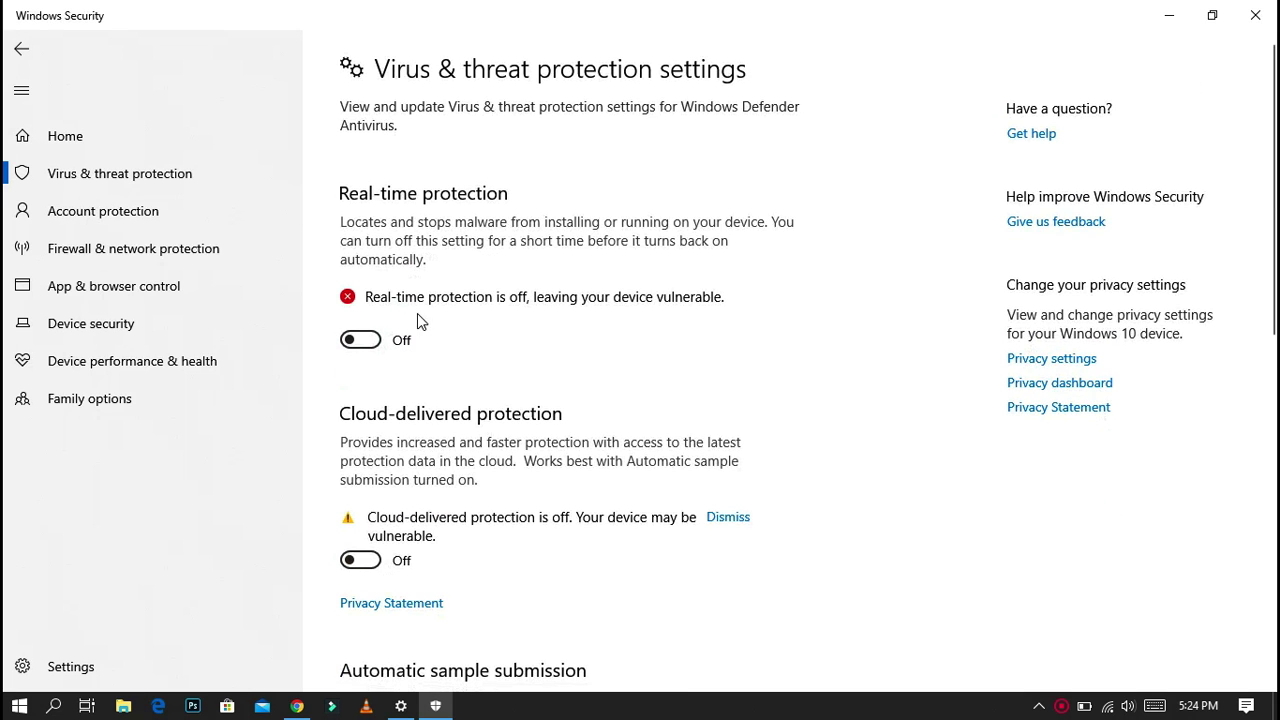
pyautogui.click(365, 341)
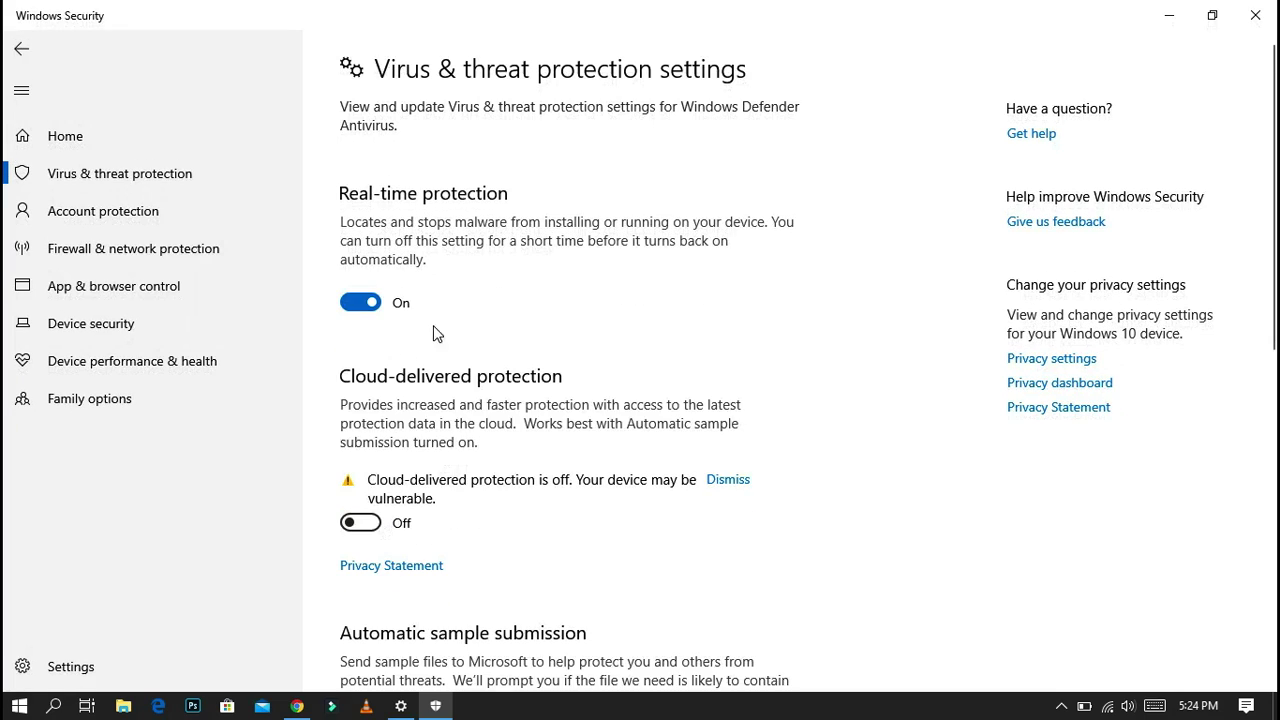
pyautogui.scroll(-3, 402, 306)
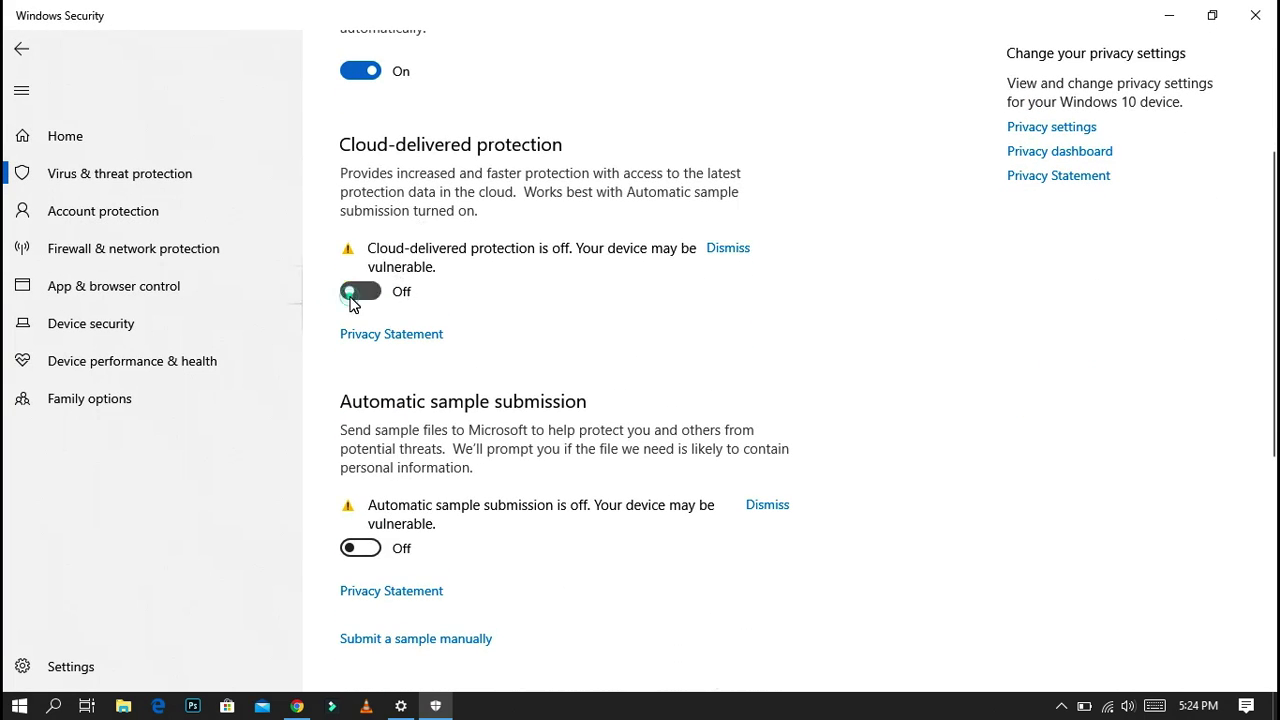
pyautogui.click(352, 293)
pyautogui.scroll(-3, 390, 360)
pyautogui.click(356, 280)
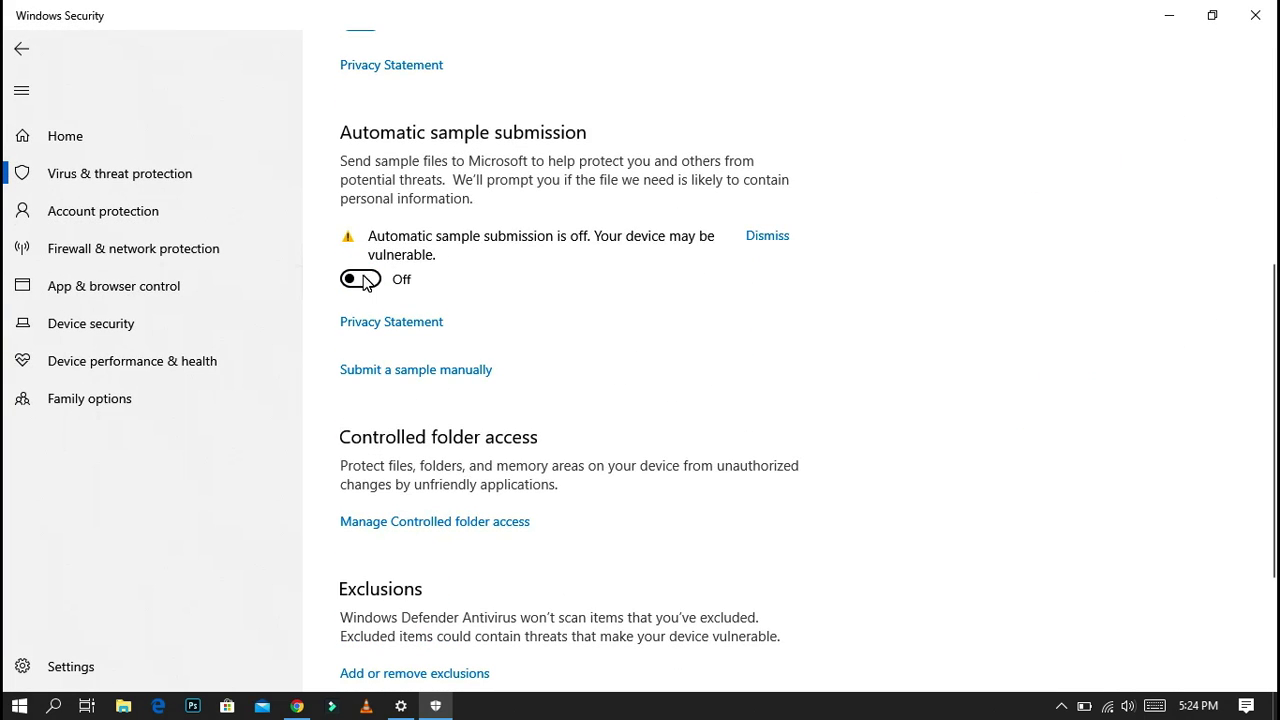
pyautogui.scroll(-2, 400, 300)
pyautogui.scroll(8, 483, 362)
# - Return to the Virus & threat protection page and check for protection definition updates
pyautogui.hotkey('alt', 'Left')
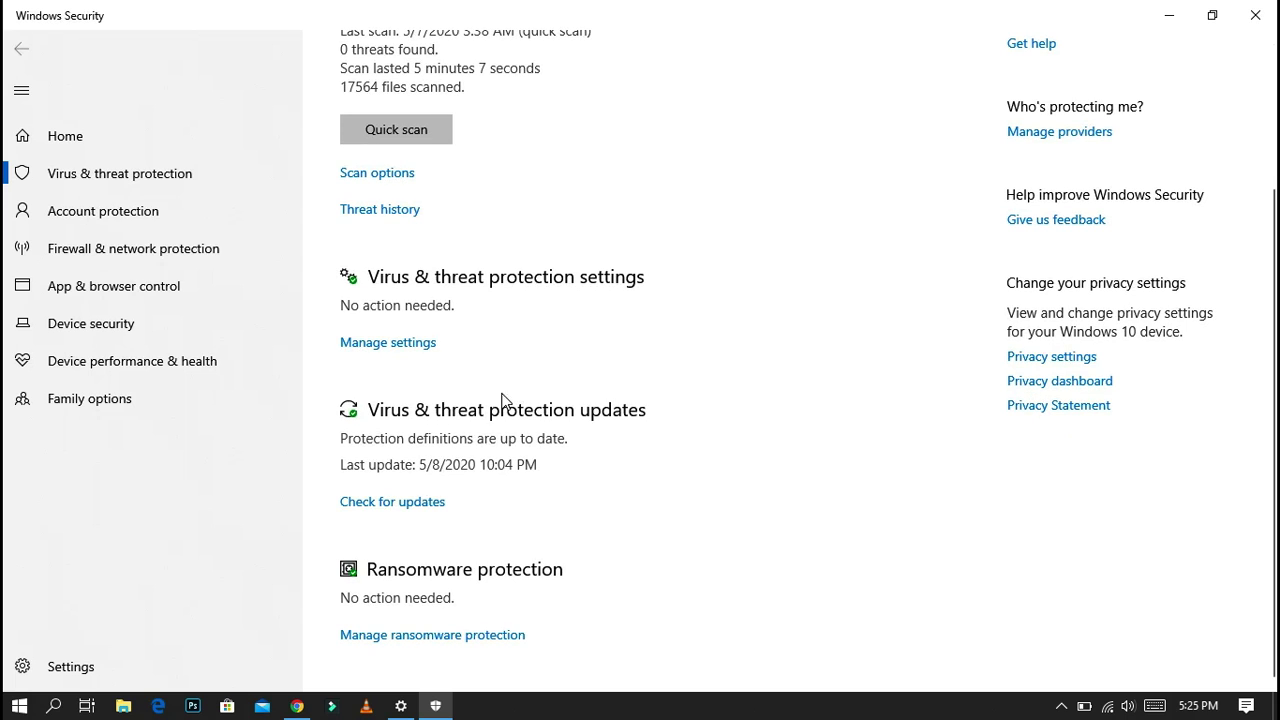
pyautogui.click(410, 506)
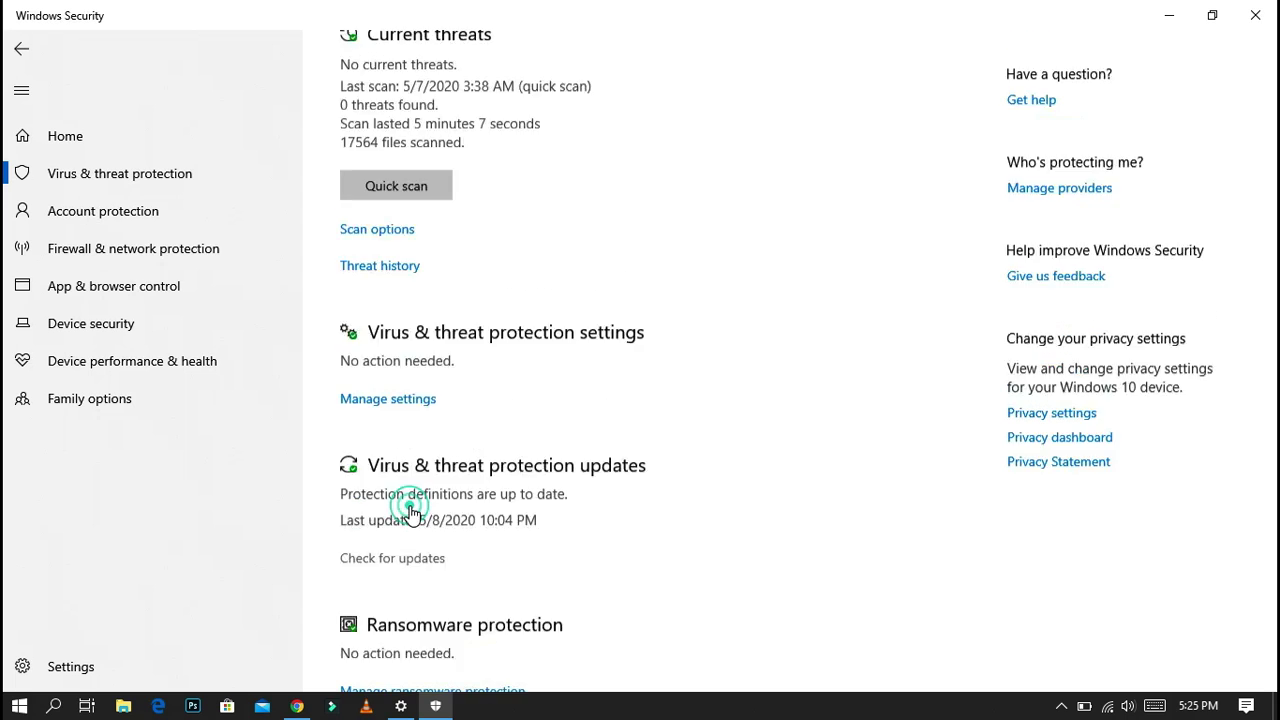
pyautogui.click(27, 56)
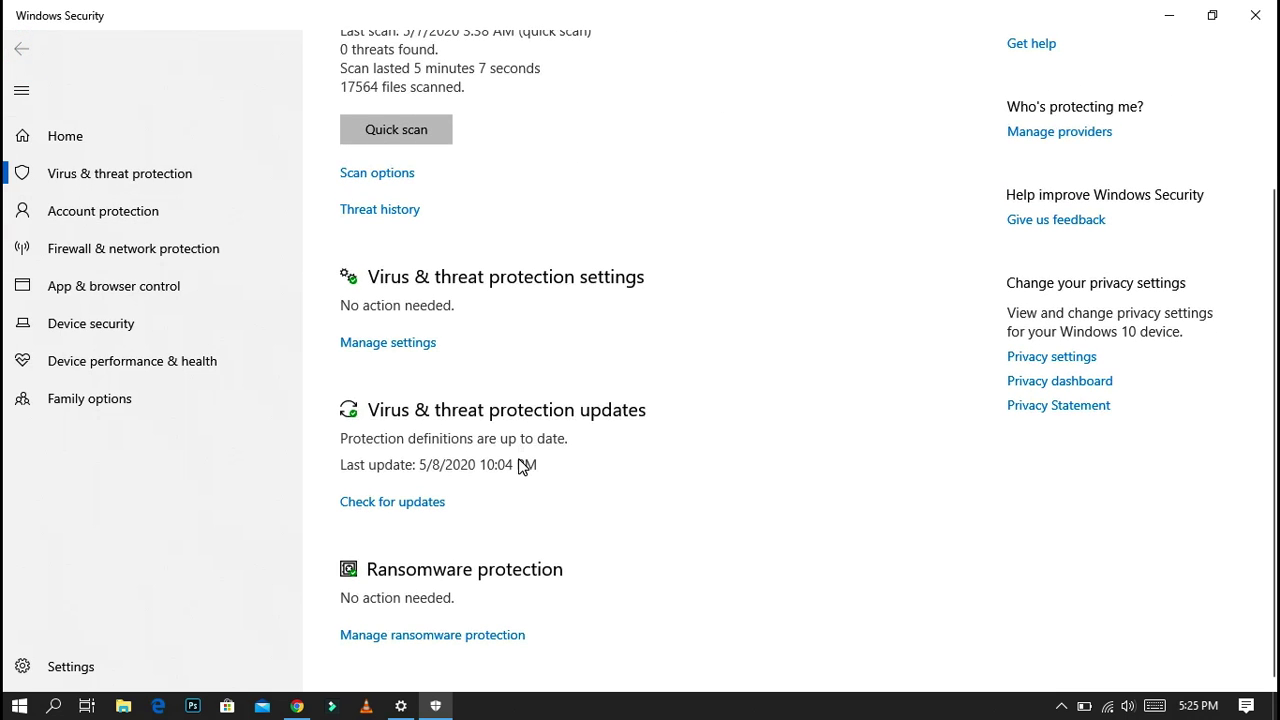
# - View the Controlled folder access setting under Ransomware protection, and close Windows Security and Settings
pyautogui.click(470, 634)
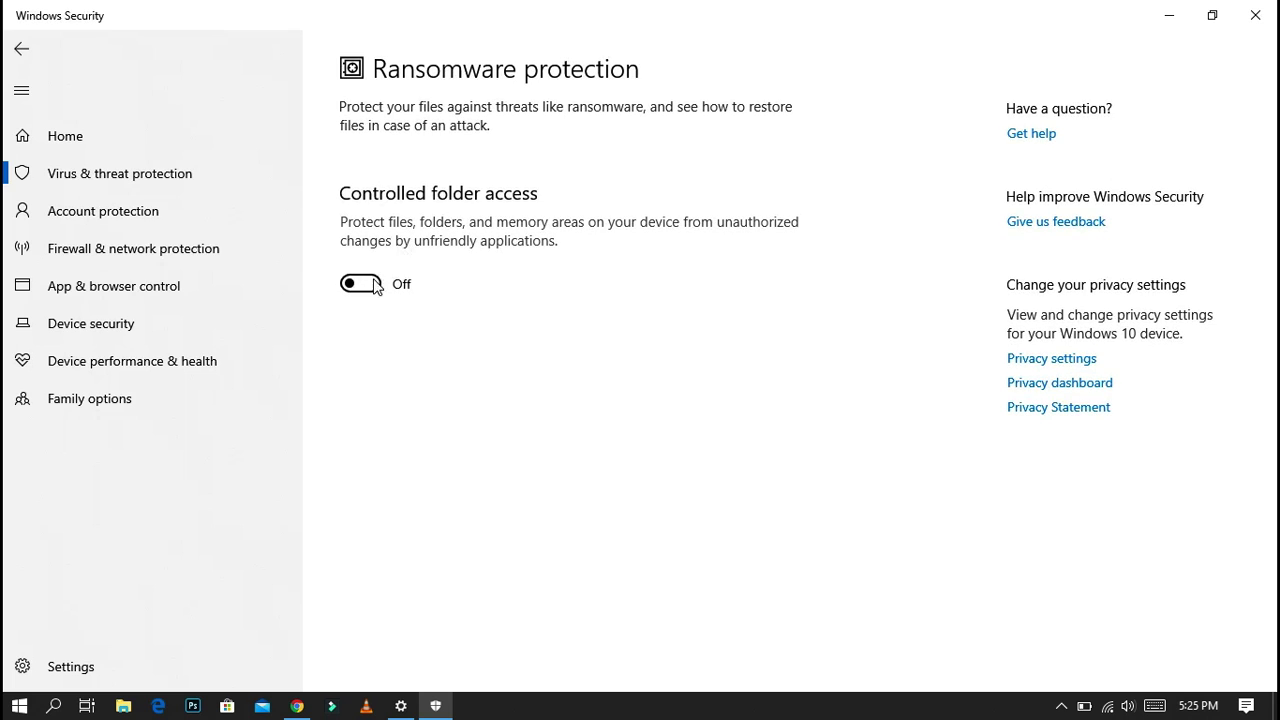
pyautogui.click(360, 366)
pyautogui.click(514, 480)
pyautogui.click(30, 45)
pyautogui.click(1255, 15)
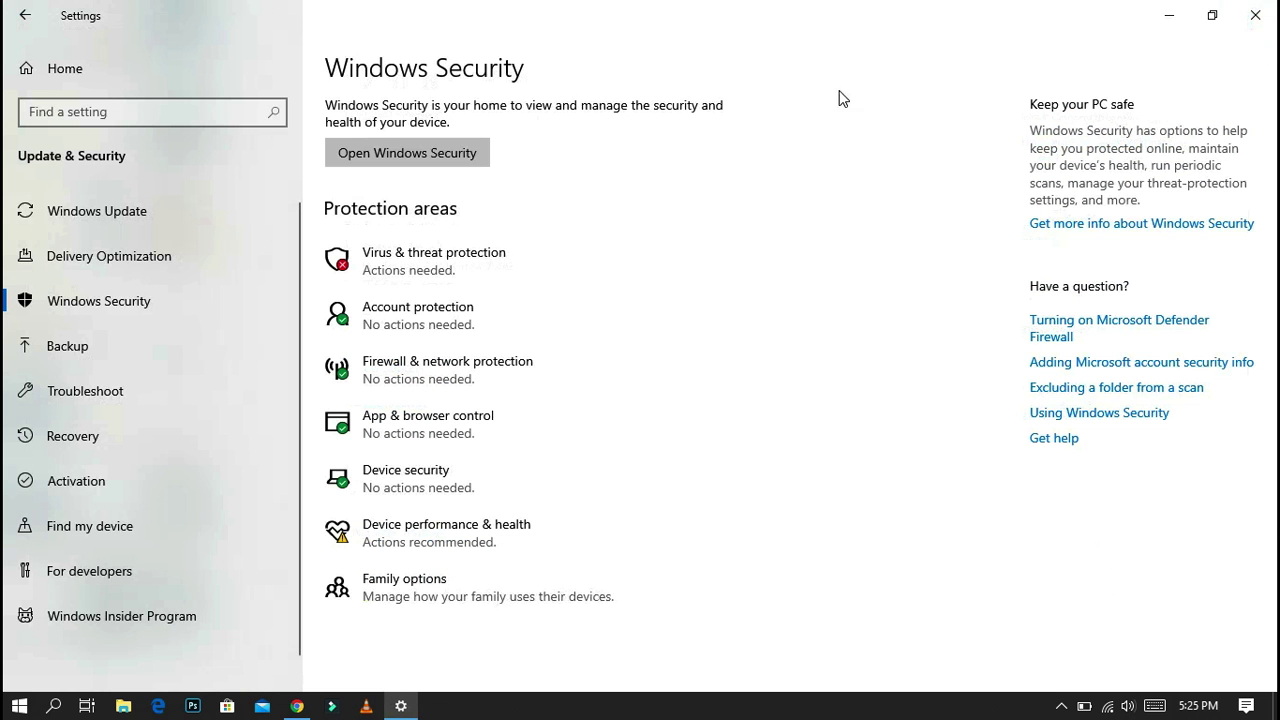
pyautogui.click(1255, 15)
# - Refresh the desktop
pyautogui.rightClick(641, 84)
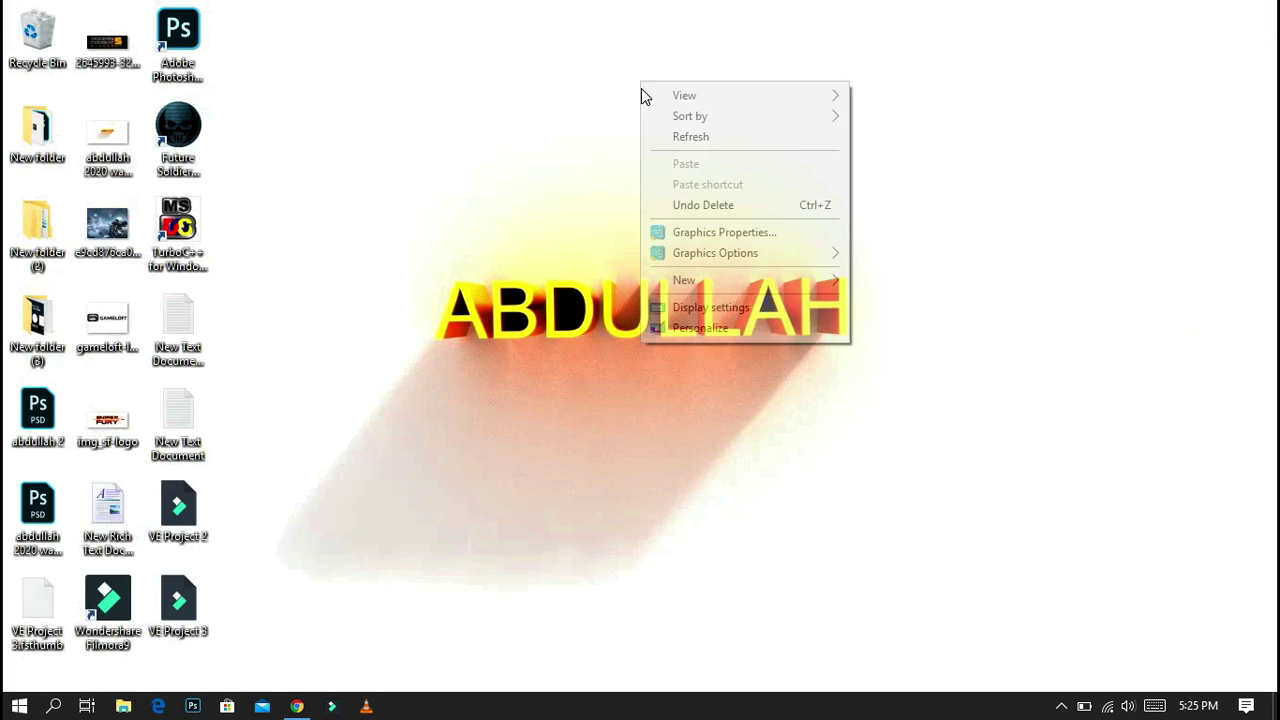
pyautogui.rightClick(678, 143)
pyautogui.click(712, 195)
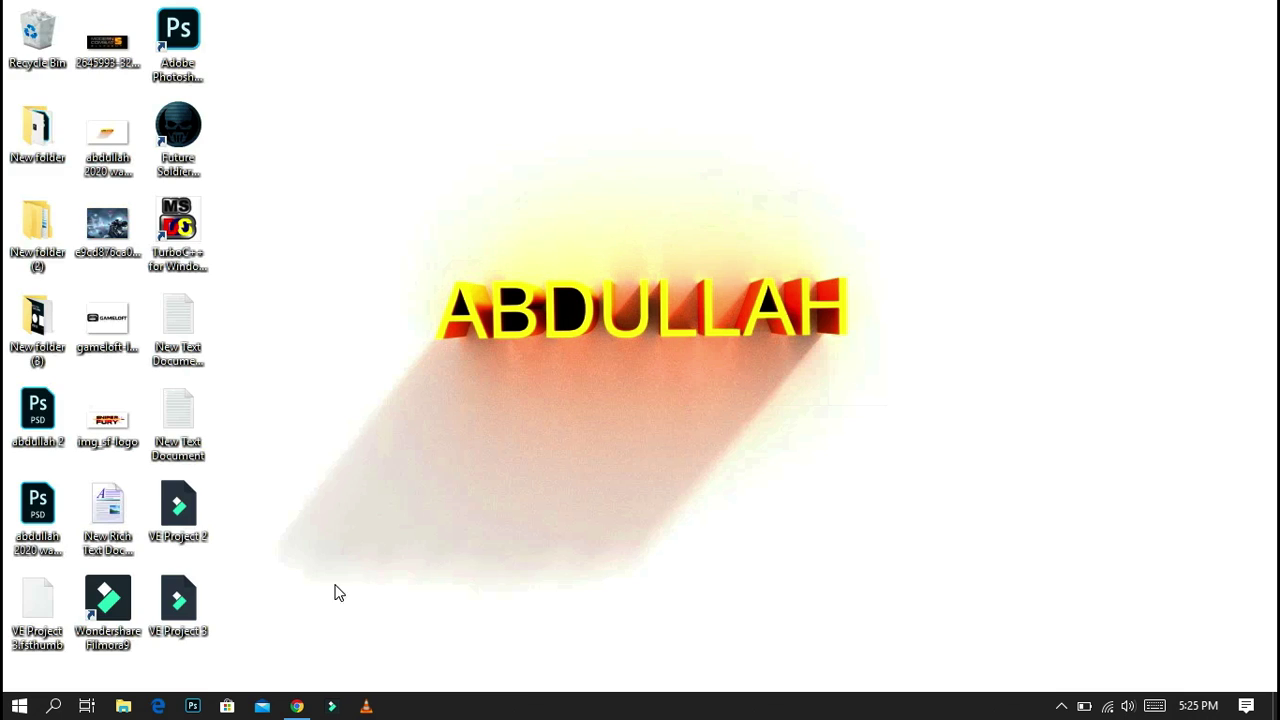
# - Switch to Chrome, search for AVG in a new tab, and open the AVG Free Antivirus 2020 result
pyautogui.click(297, 706)
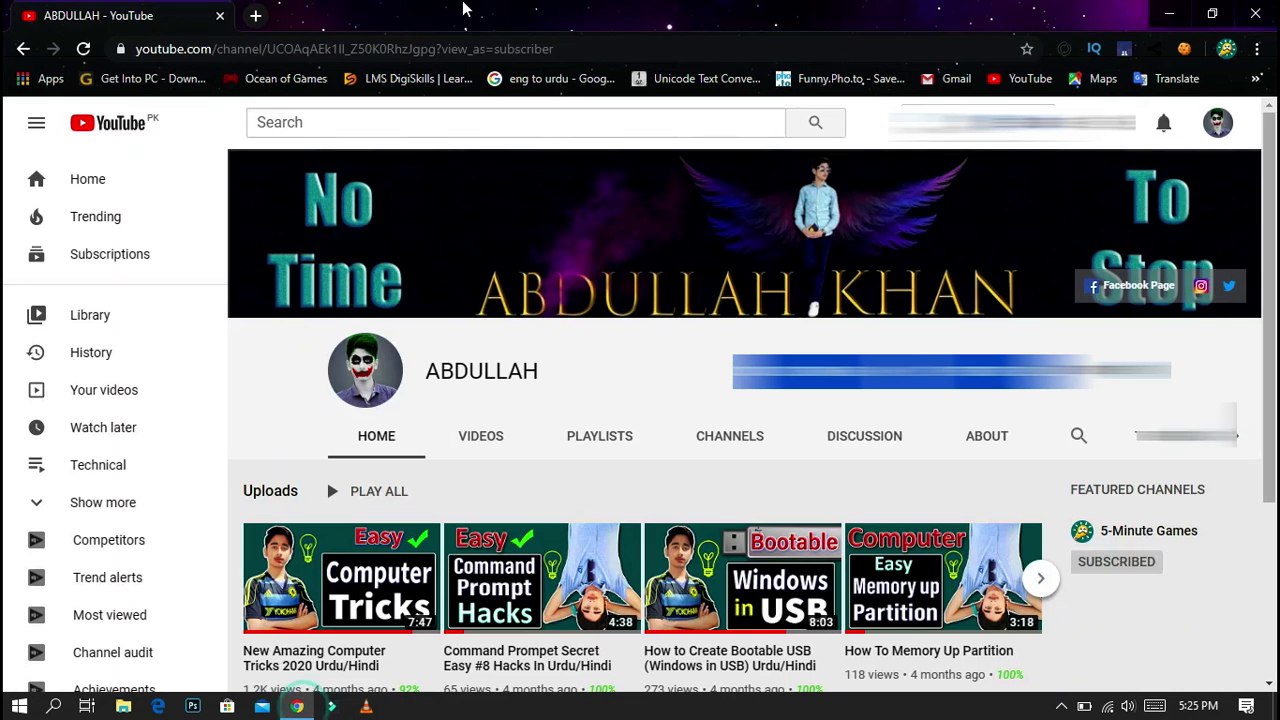
pyautogui.click(256, 16)
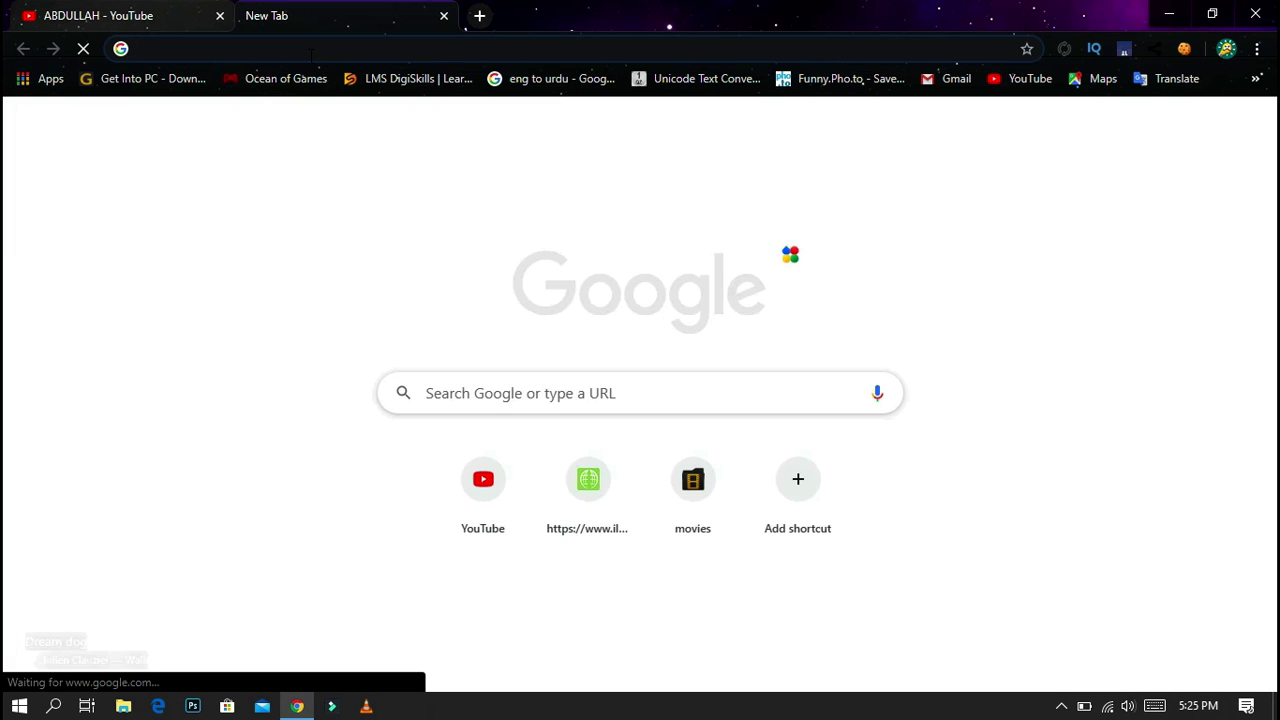
pyautogui.write('AVG')
pyautogui.press('Return')
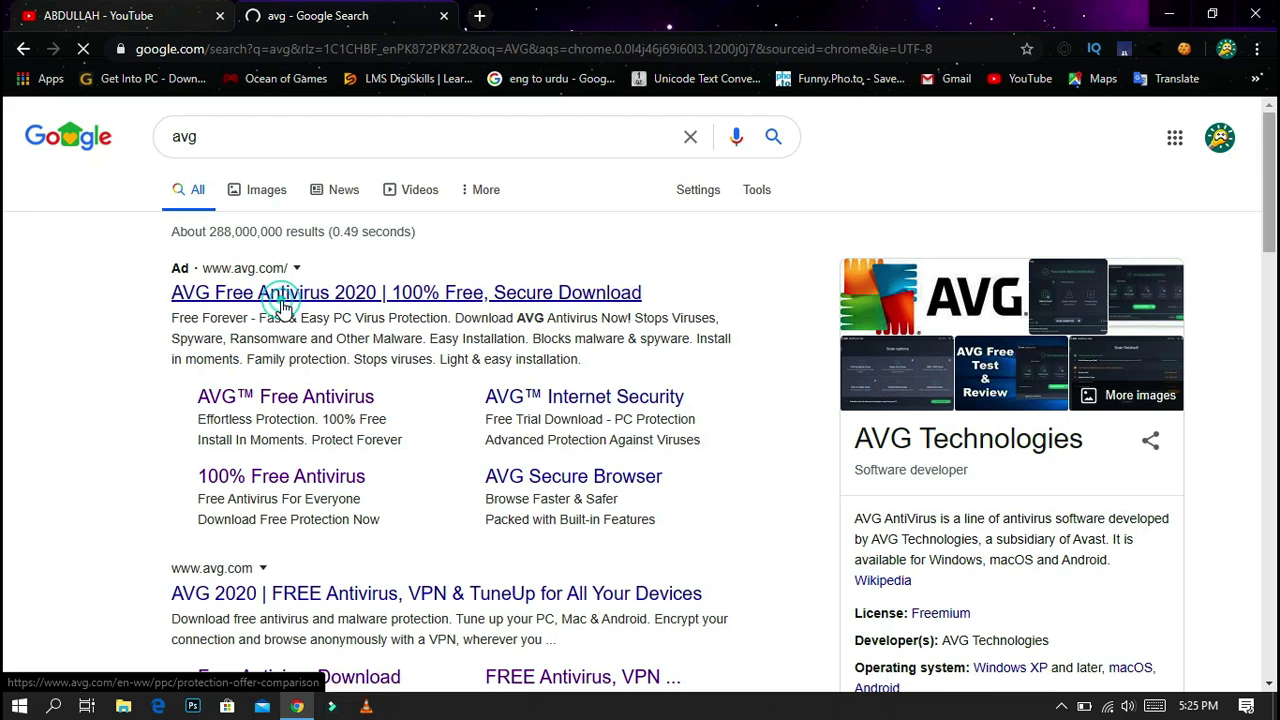
pyautogui.click(283, 307)
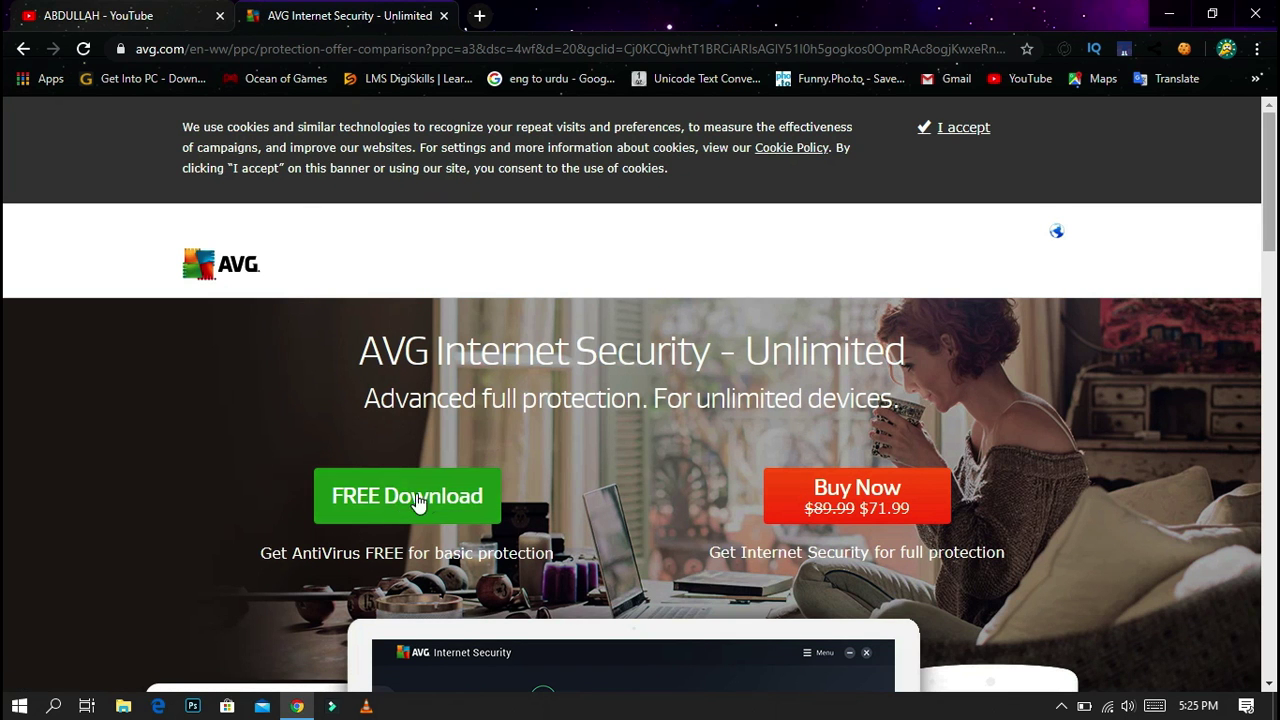
# - Look over the comparison of AVG AntiVirus FREE and Internet Security, and start the free download
pyautogui.scroll(-9, 425, 495)
pyautogui.scroll(2, 434, 477)
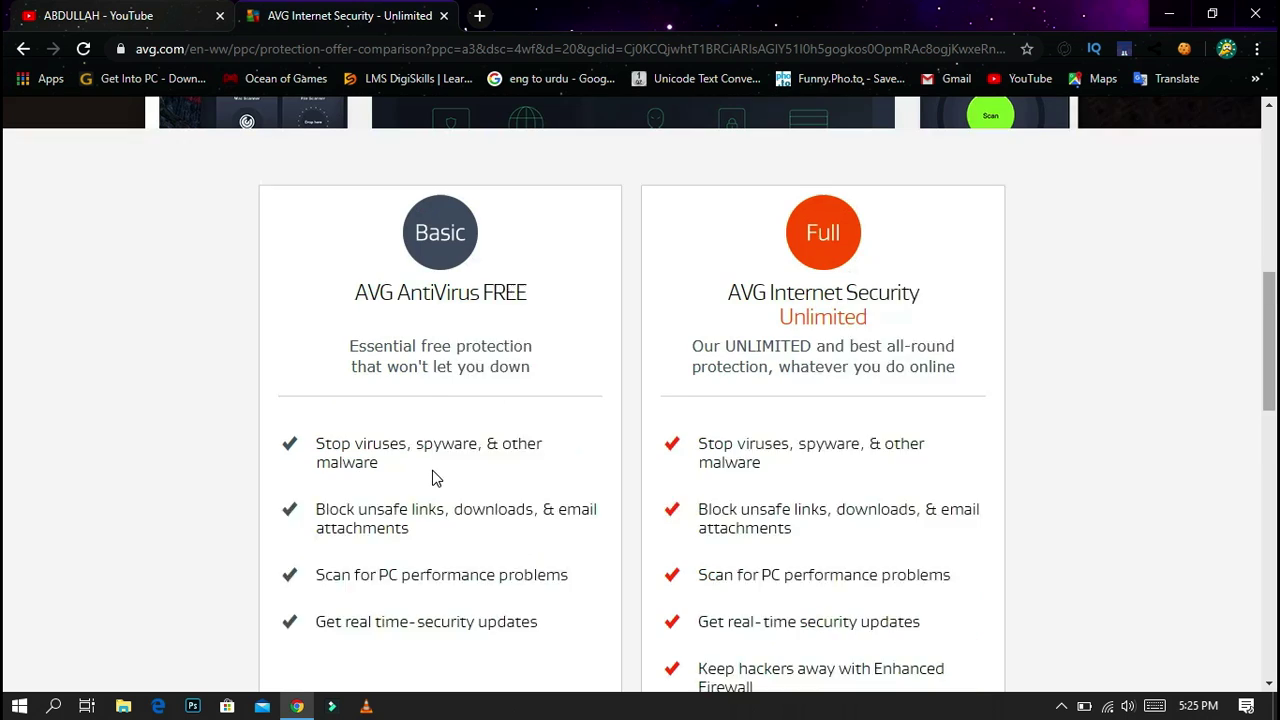
pyautogui.scroll(7, 394, 514)
pyautogui.click(390, 512)
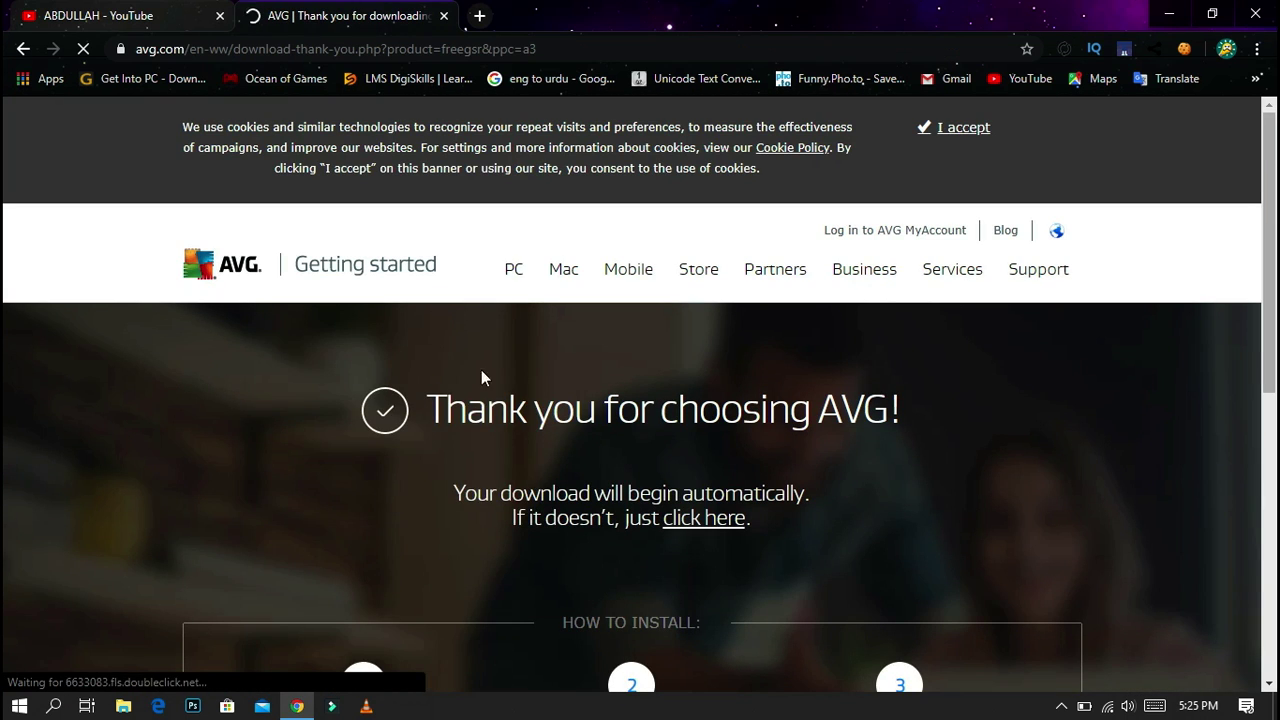
pyautogui.moveTo(513, 269)
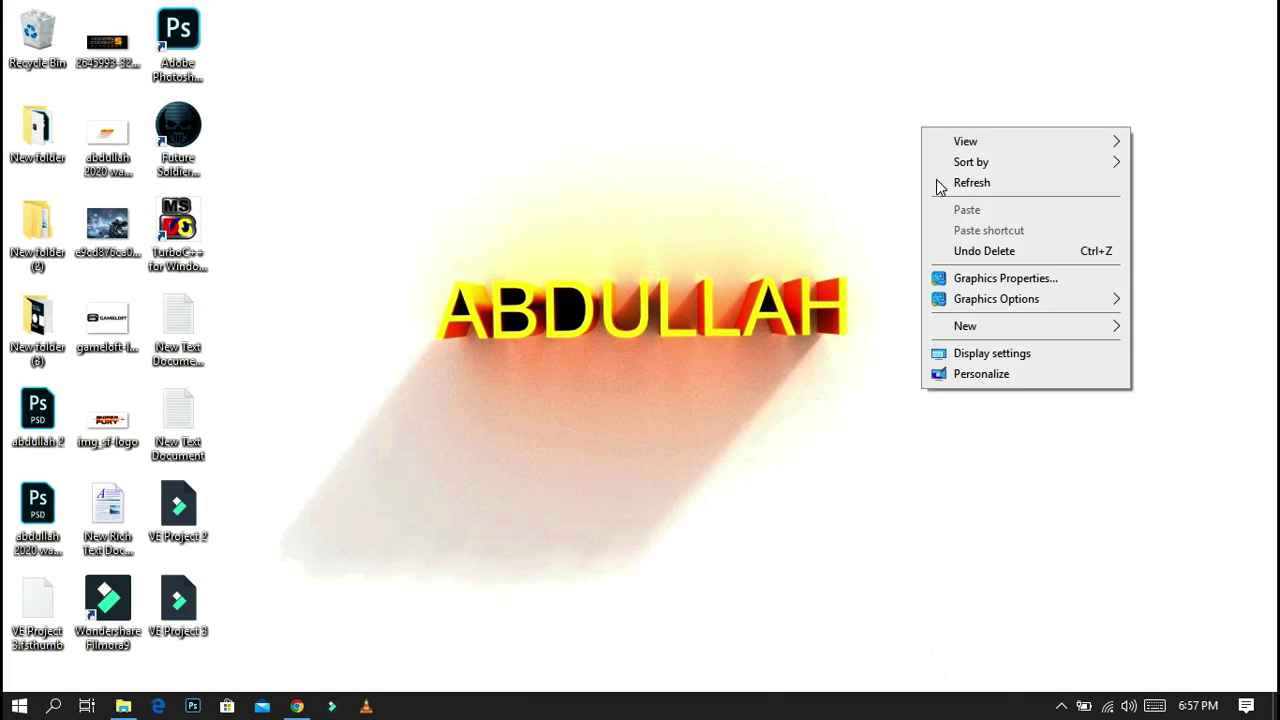
# - Refresh the desktop twice
pyautogui.click(947, 186)
pyautogui.rightClick(925, 112)
pyautogui.click(923, 166)
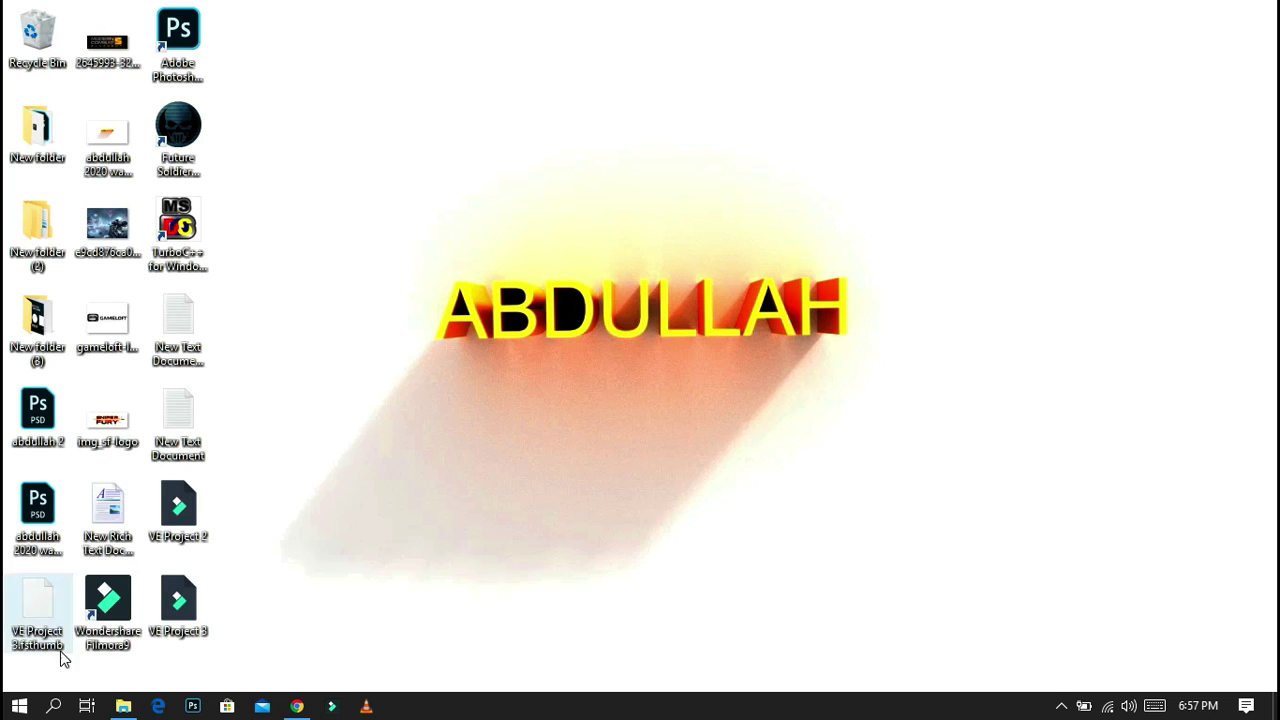
# - Find and open Control Panel through Windows search, and go to the System page under System and Security
pyautogui.click(50, 703)
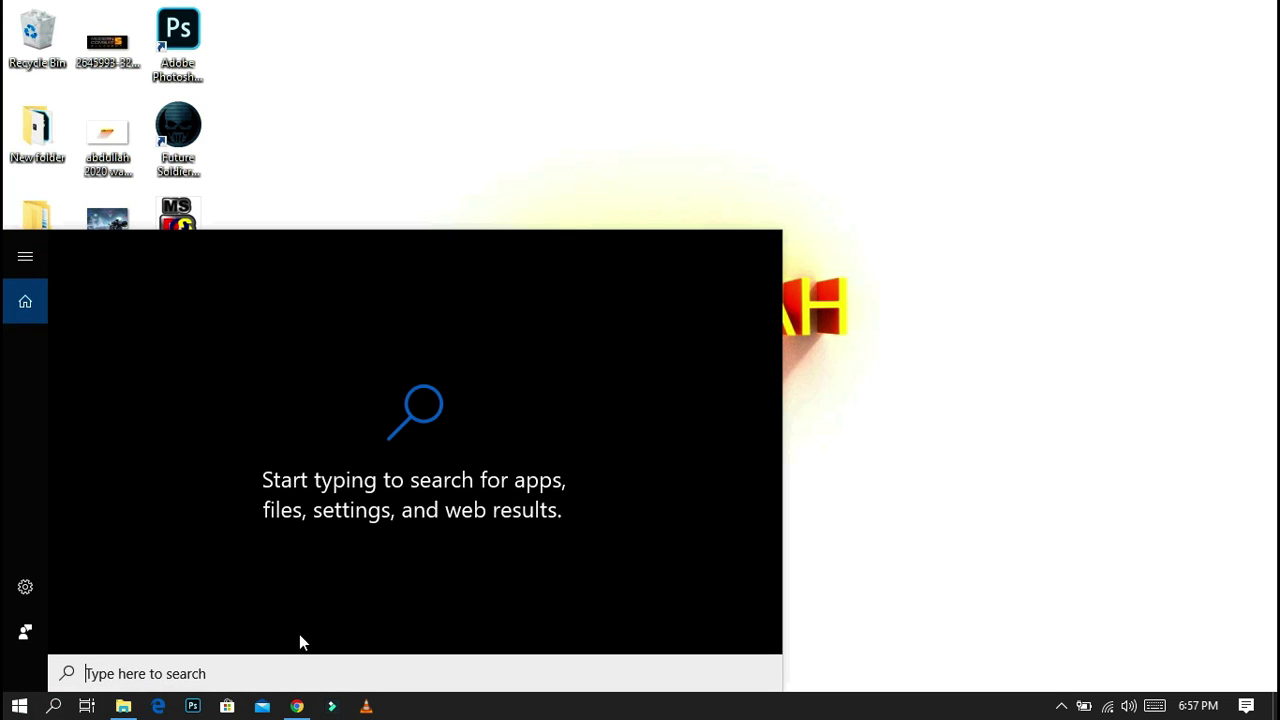
pyautogui.write('con')
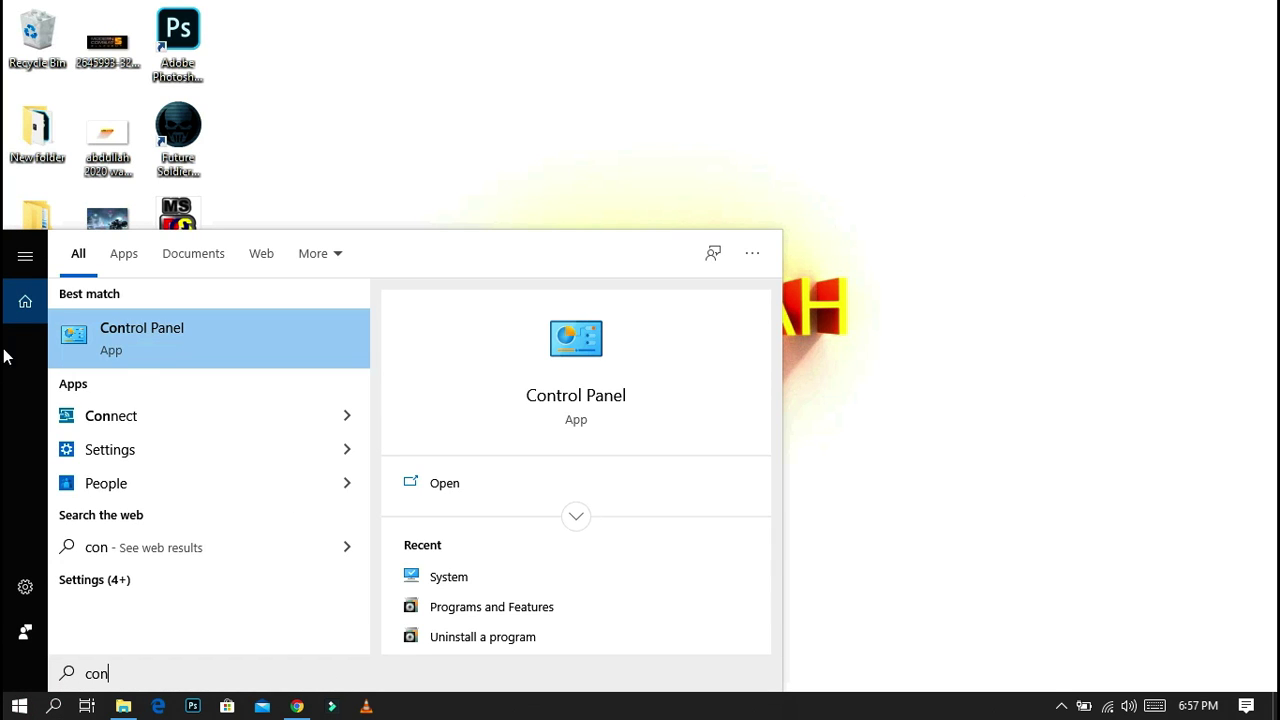
pyautogui.click(231, 358)
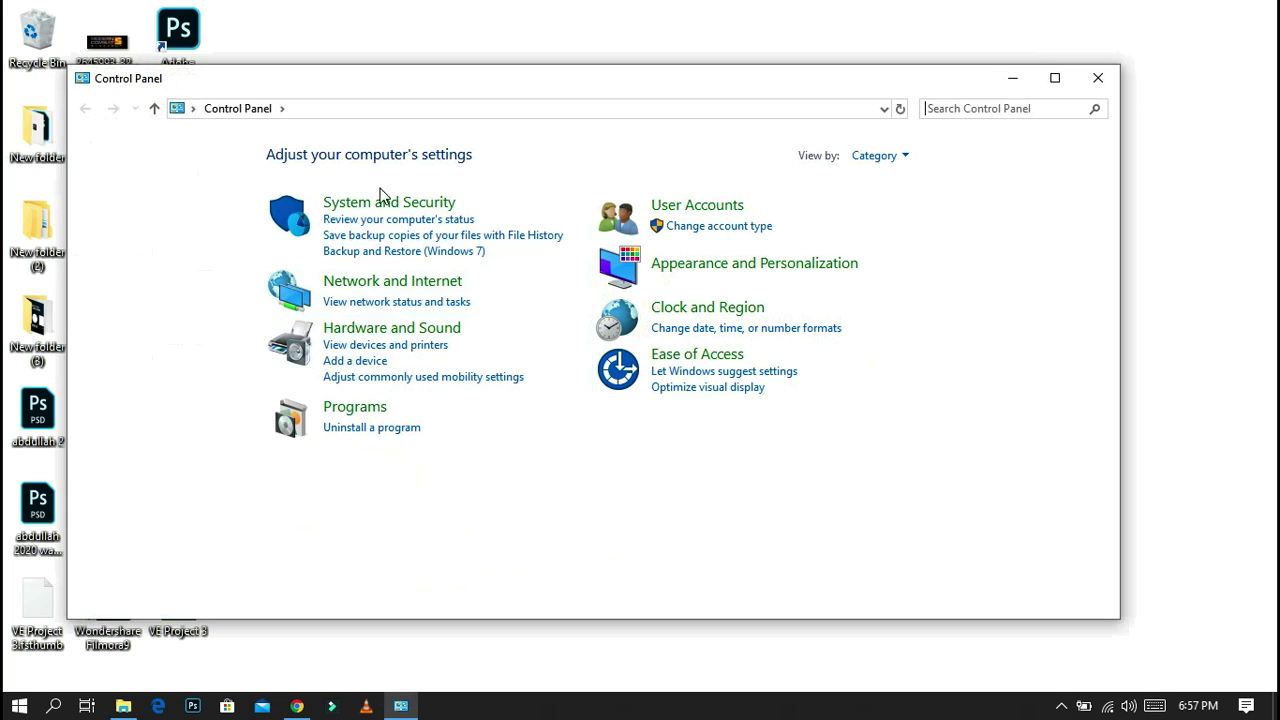
pyautogui.click(443, 202)
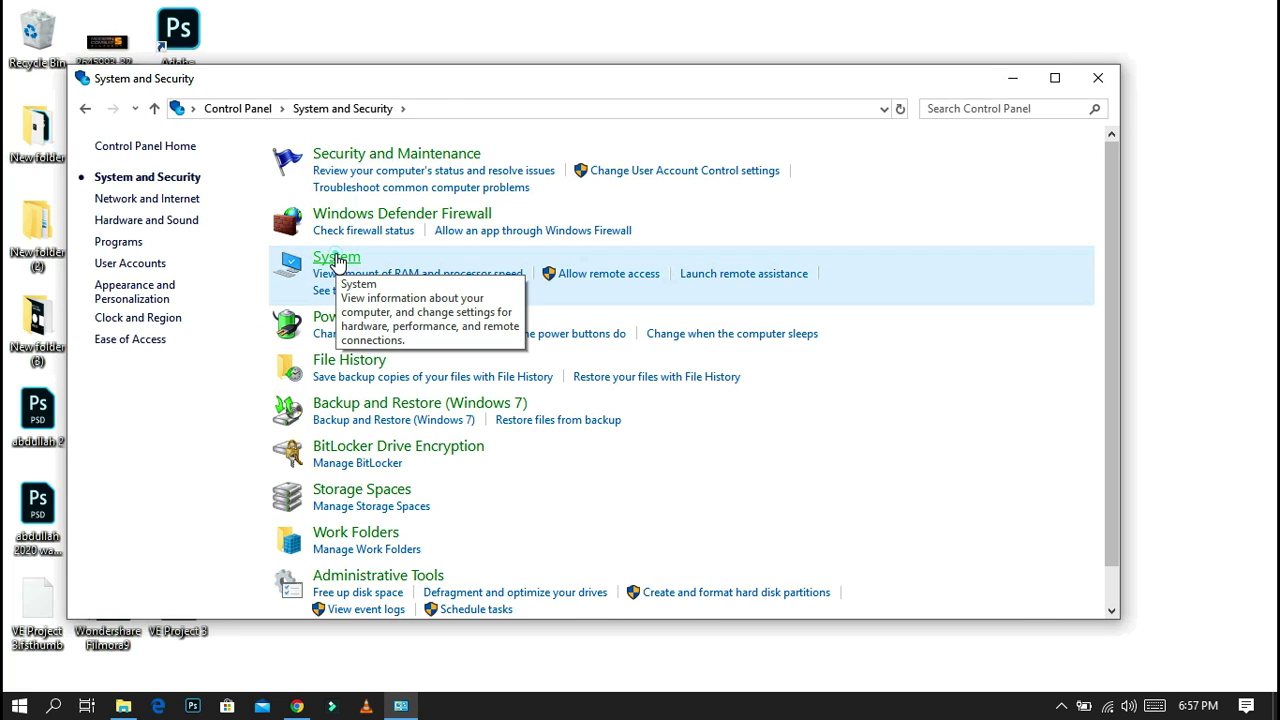
pyautogui.click(337, 259)
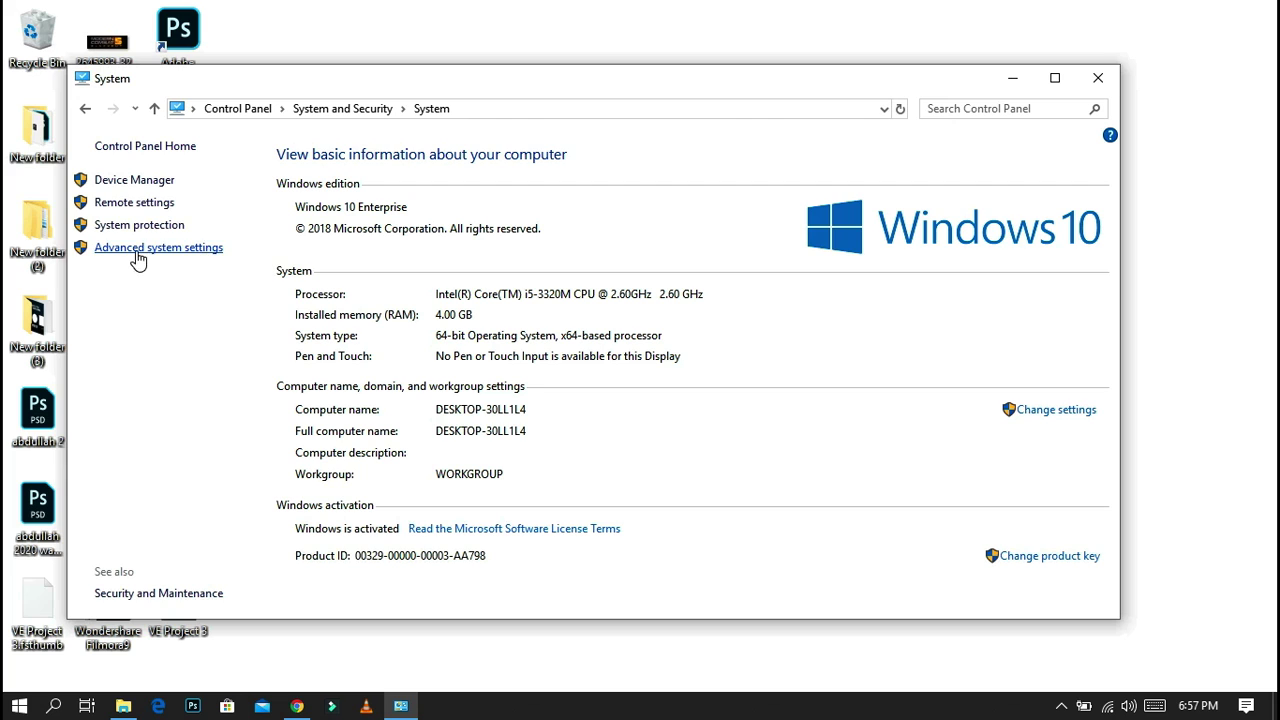
# - Open the Performance settings from Advanced system settings, and move the Performance Options dialog clear of System Properties
pyautogui.click(209, 250)
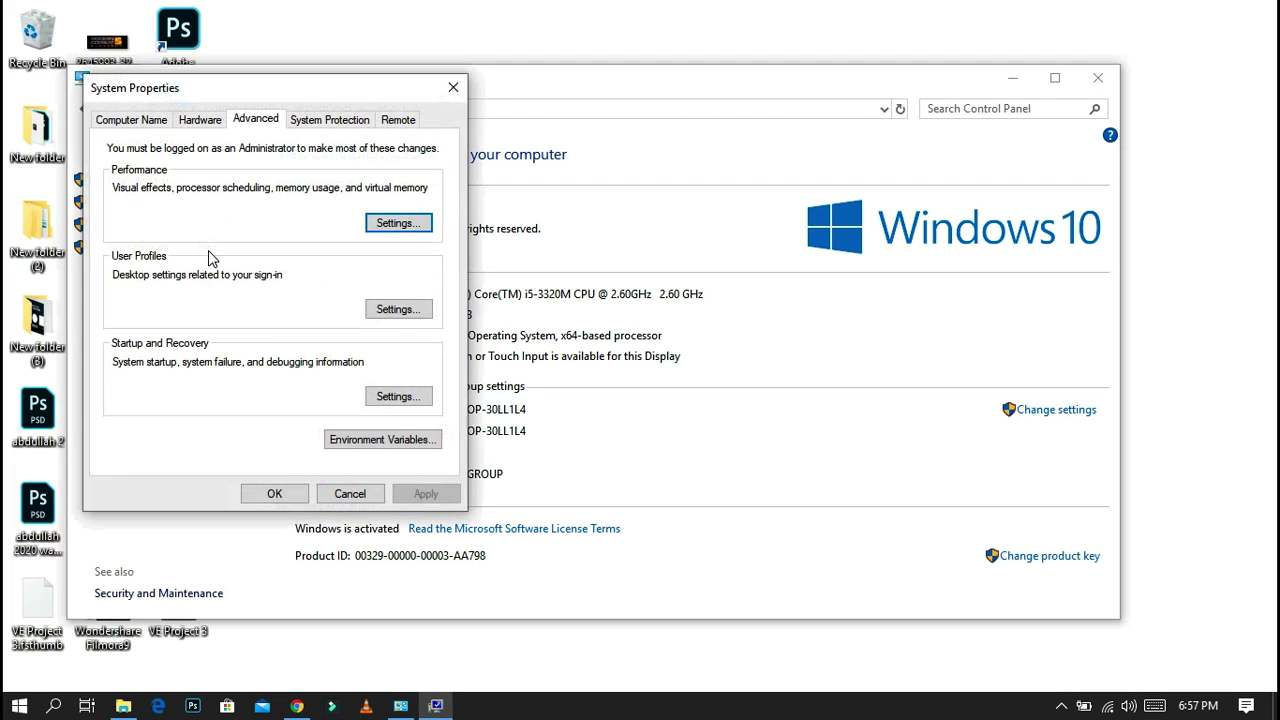
pyautogui.click(430, 224)
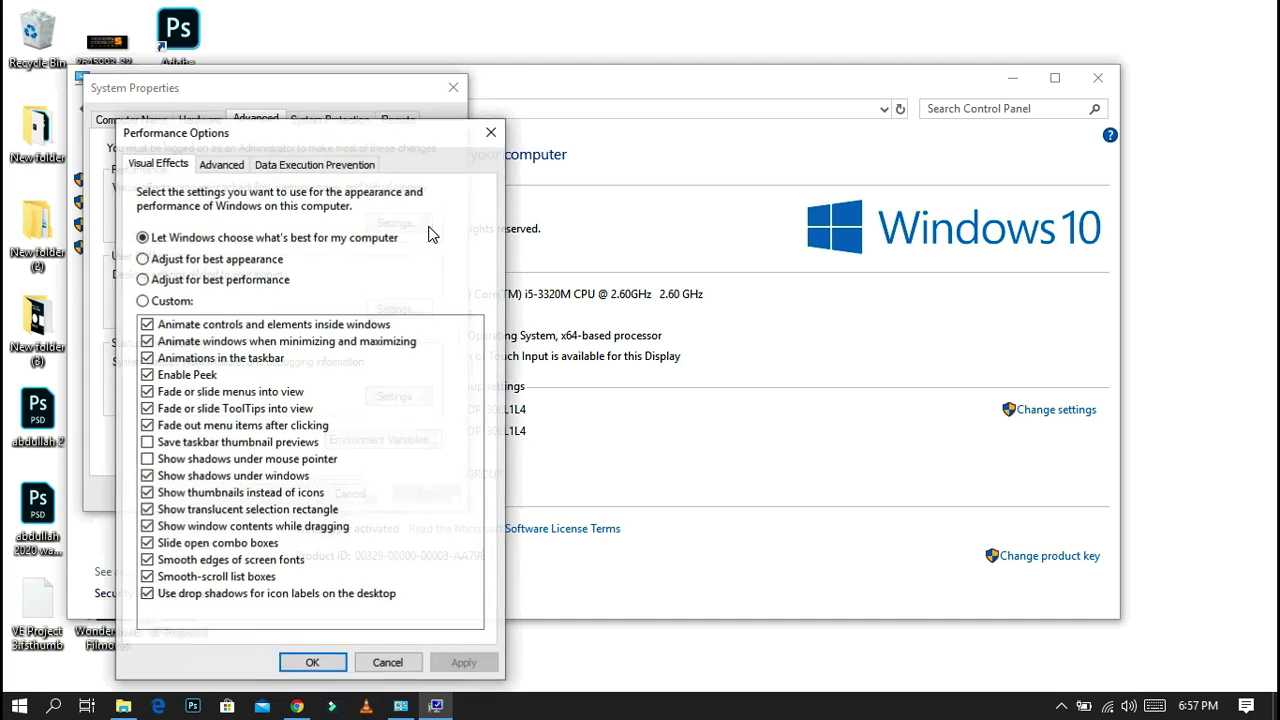
pyautogui.moveTo(349, 134); pyautogui.dragTo(487, 133)
pyautogui.moveTo(588, 118); pyautogui.dragTo(768, 75)
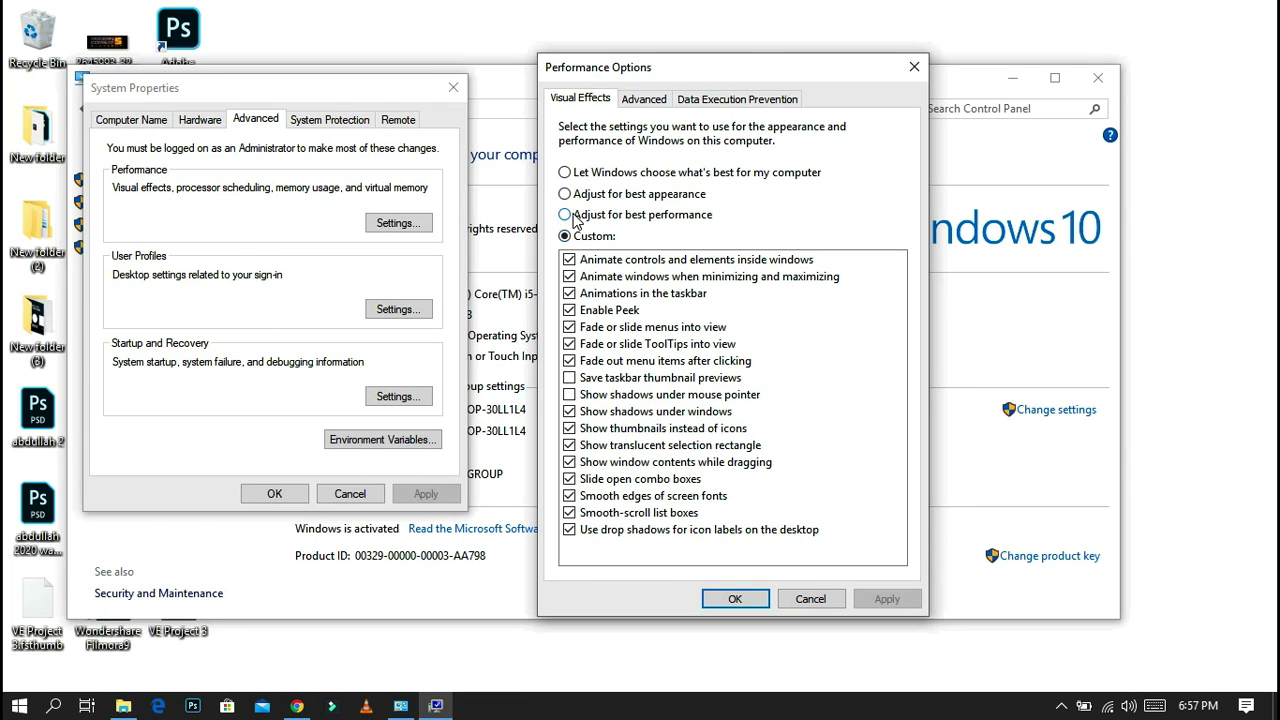
# - Adjust visual effects for best performance, re-enable Show thumbnails instead of icons and Save taskbar thumbnail previews, apply the changes, and close all the windows
pyautogui.click(566, 215)
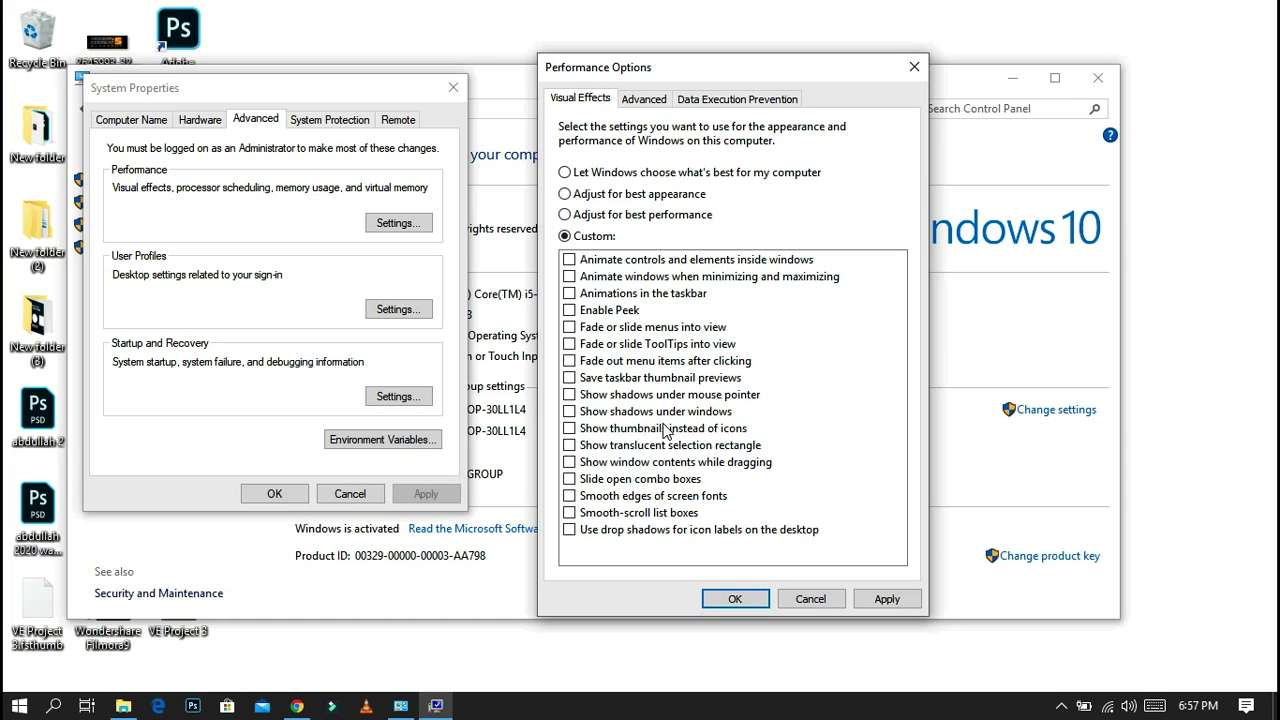
pyautogui.click(576, 432)
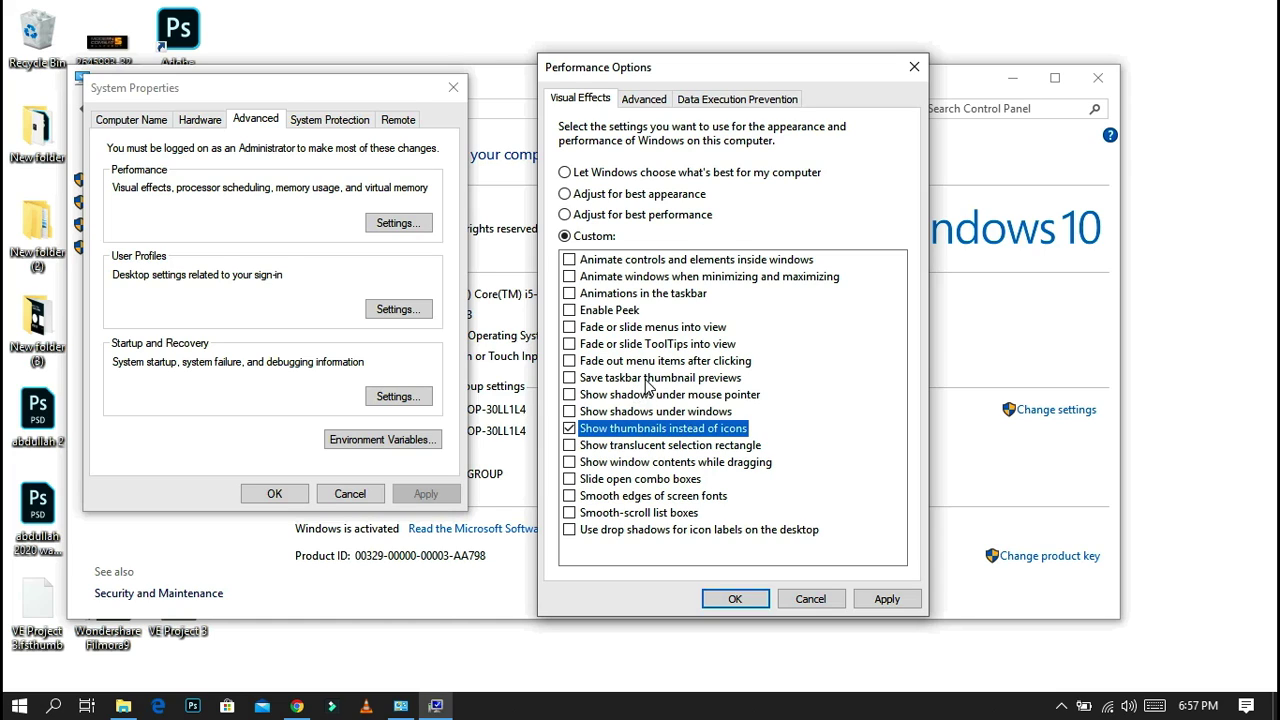
pyautogui.click(569, 379)
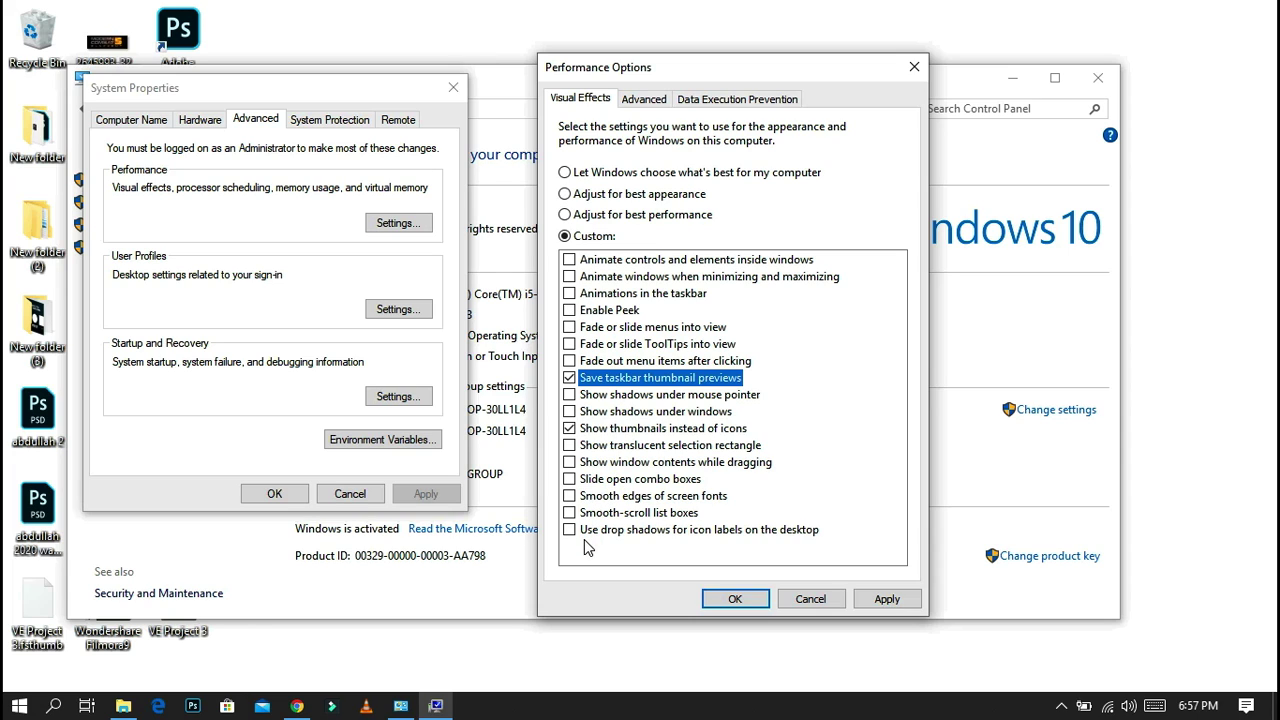
pyautogui.click(887, 599)
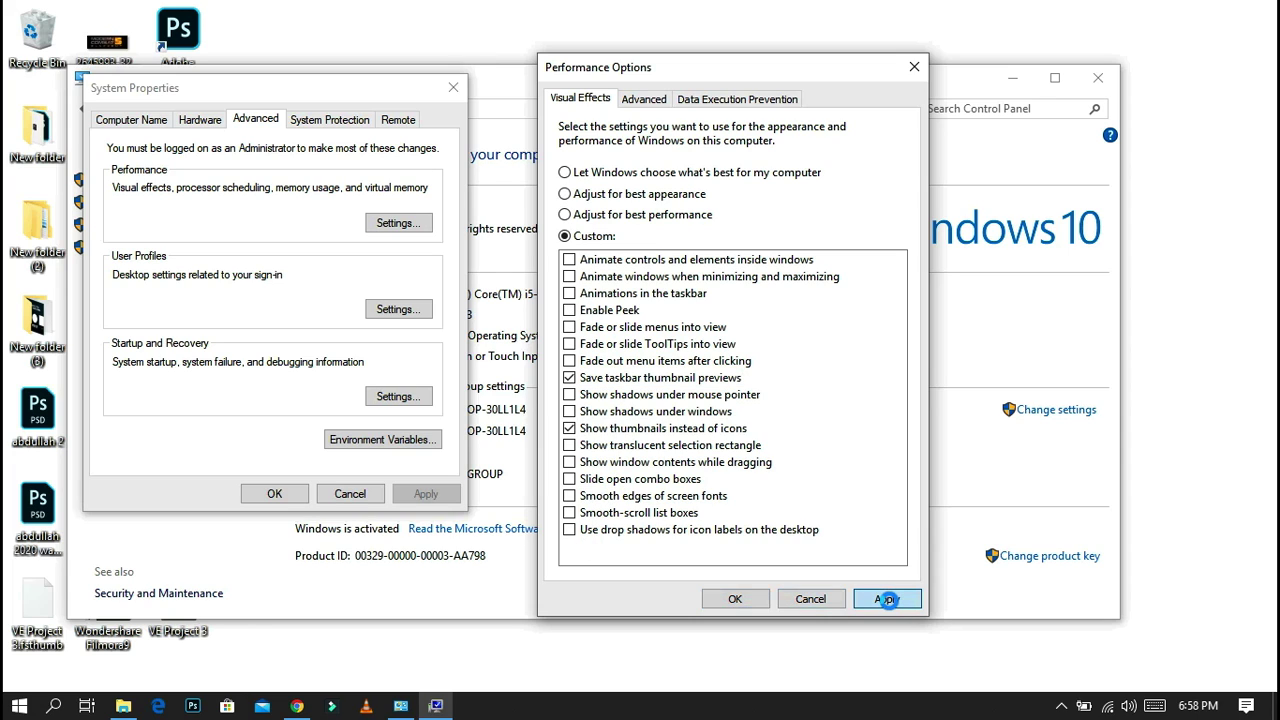
pyautogui.click(735, 599)
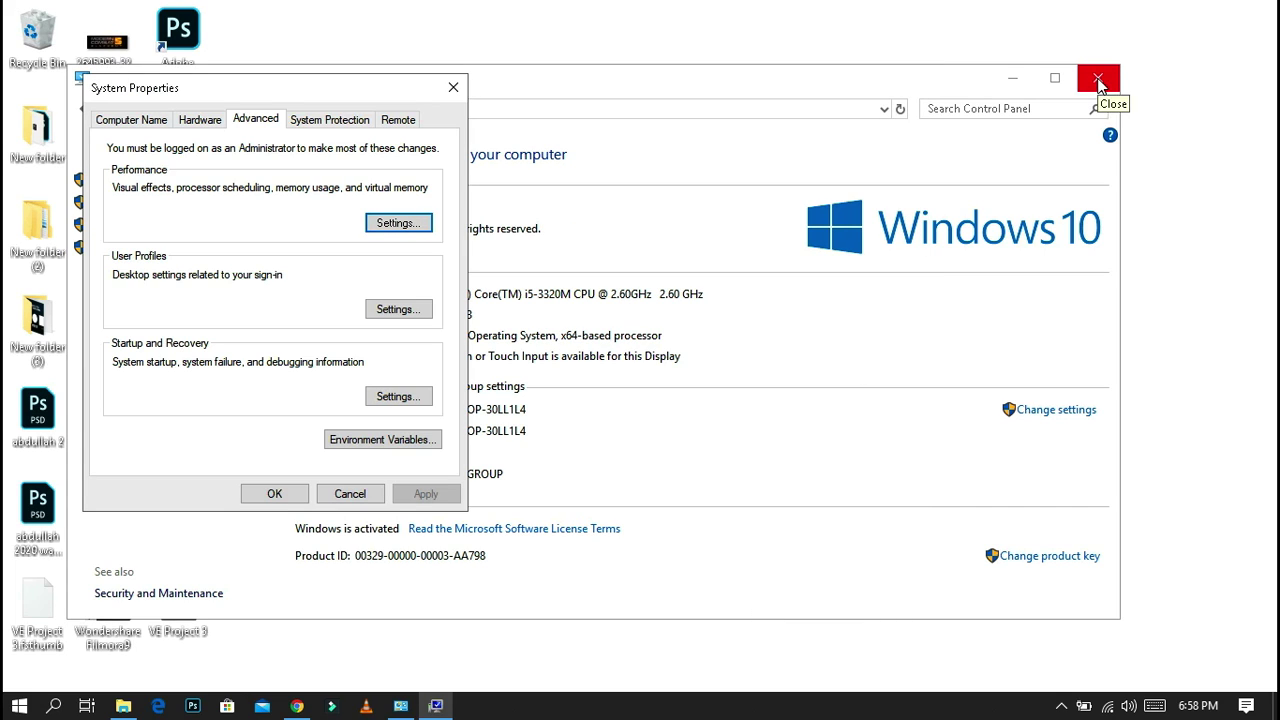
pyautogui.click(455, 87)
pyautogui.click(1097, 78)
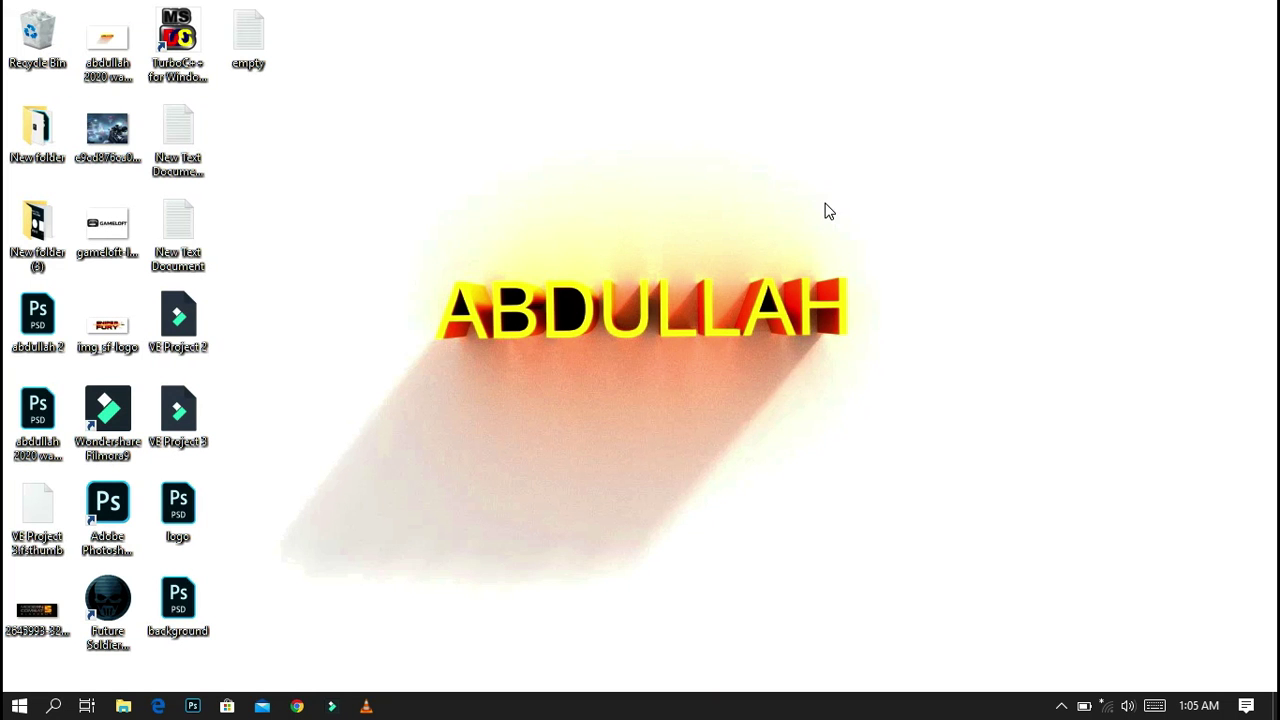
# - Refresh the desktop three times
pyautogui.rightClick(830, 170)
pyautogui.click(877, 218)
pyautogui.rightClick(879, 168)
pyautogui.click(905, 220)
pyautogui.rightClick(881, 181)
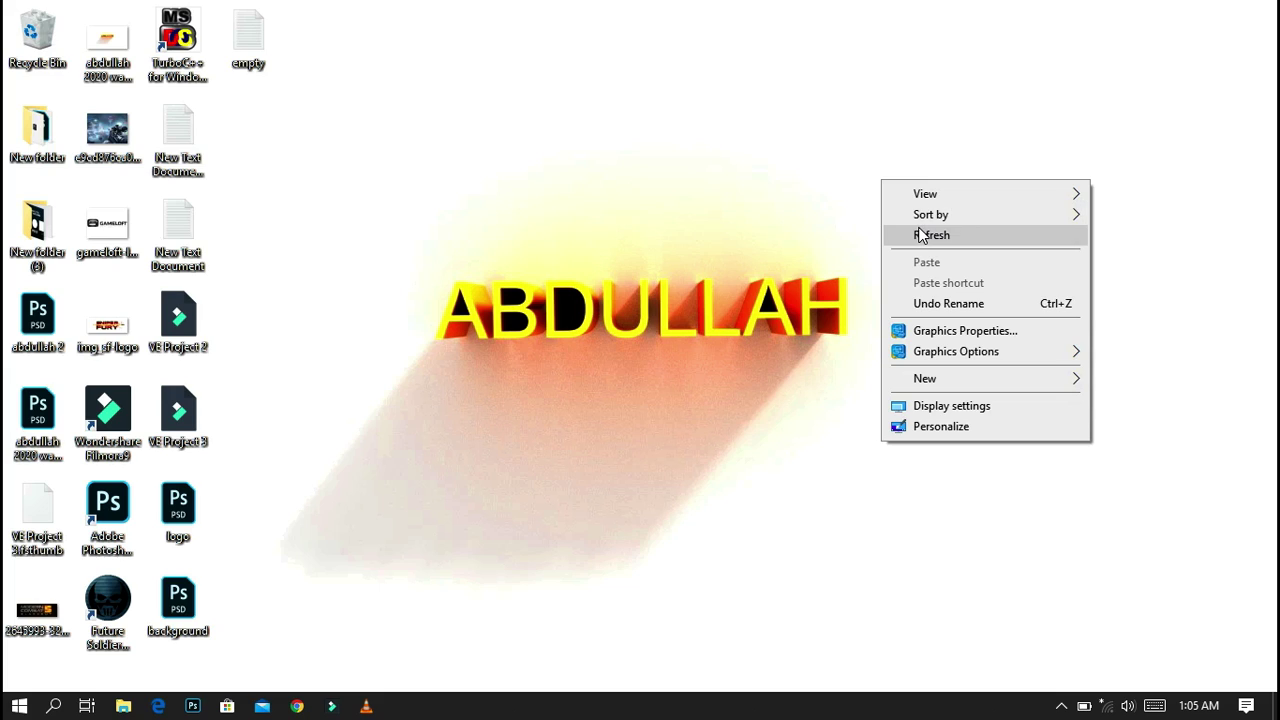
pyautogui.click(921, 235)
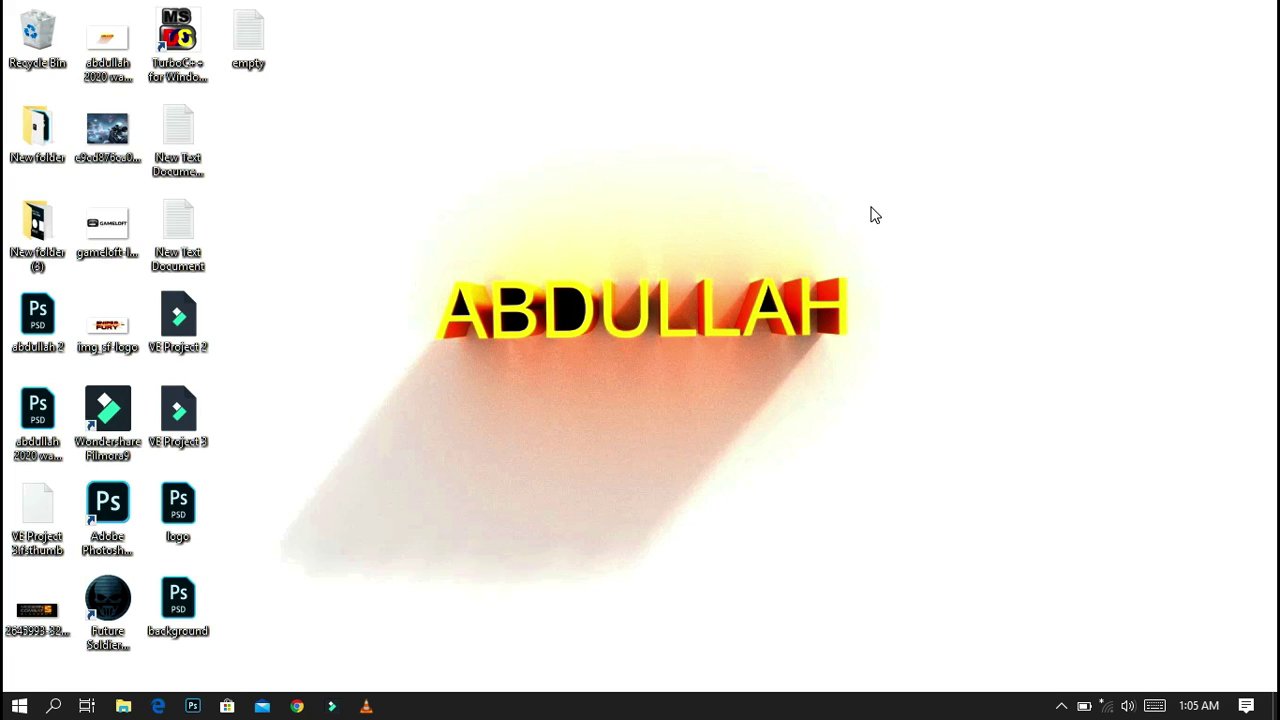
# - Empty the Recycle Bin and confirm the permanent deletion
pyautogui.rightClick(28, 34)
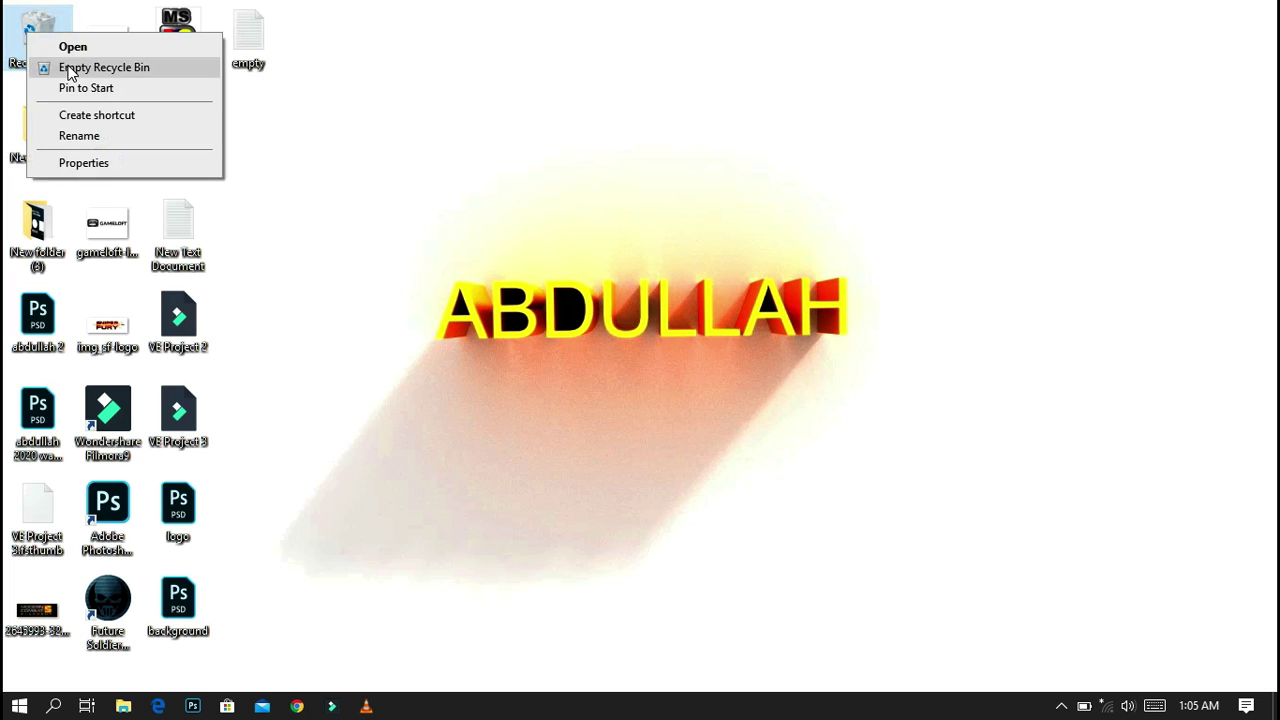
pyautogui.click(70, 67)
pyautogui.click(706, 428)
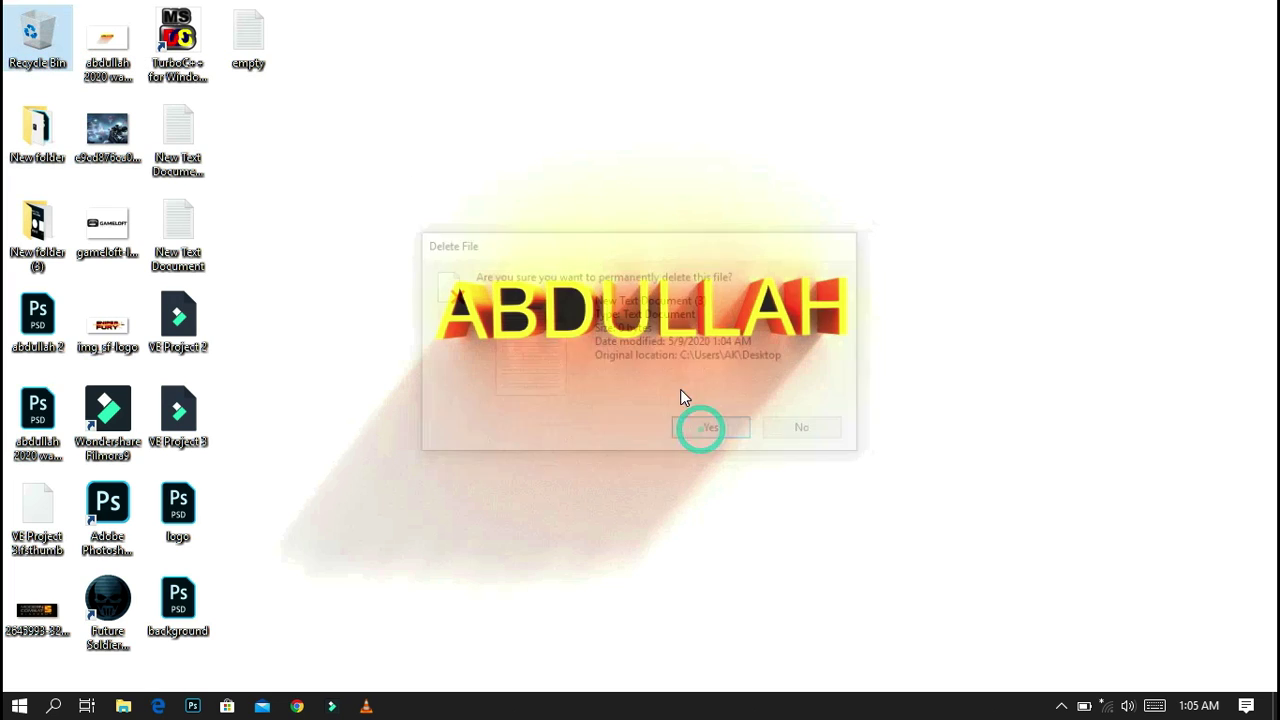
# - Permanently delete the text file named empty from the desktop, bypassing the Recycle Bin
pyautogui.click(244, 44)
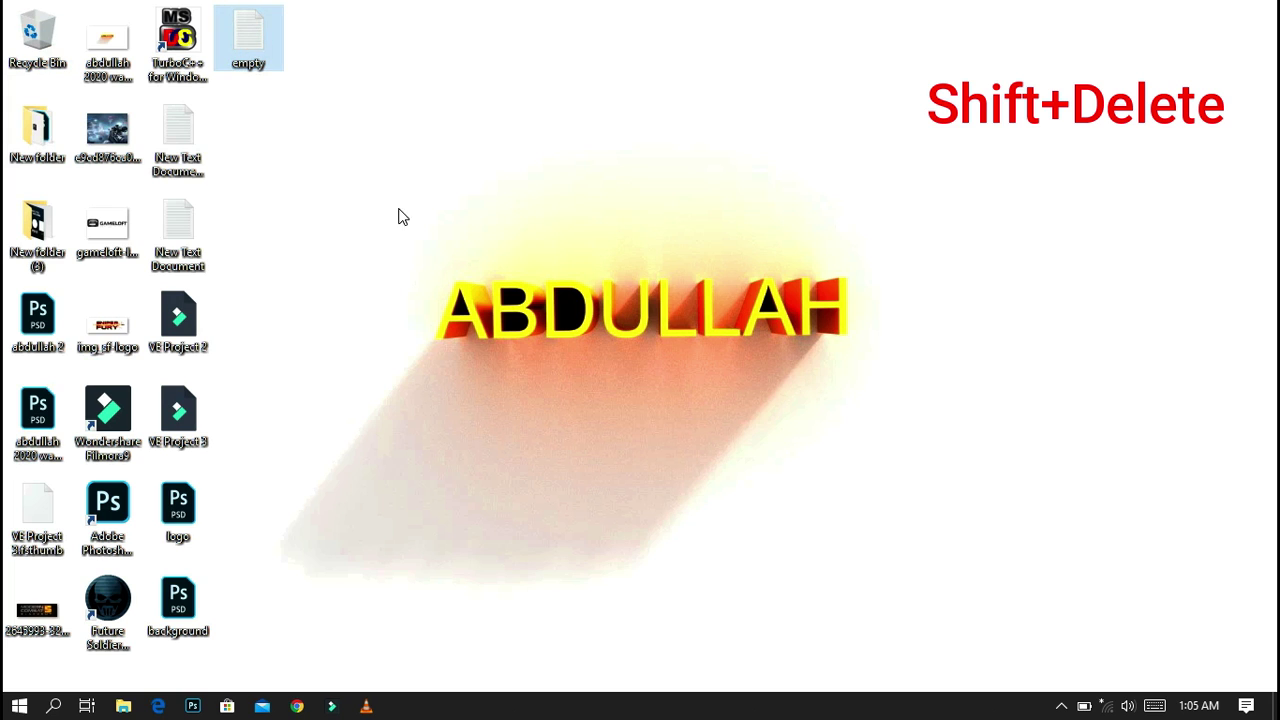
pyautogui.hotkey('shift', 'Delete')
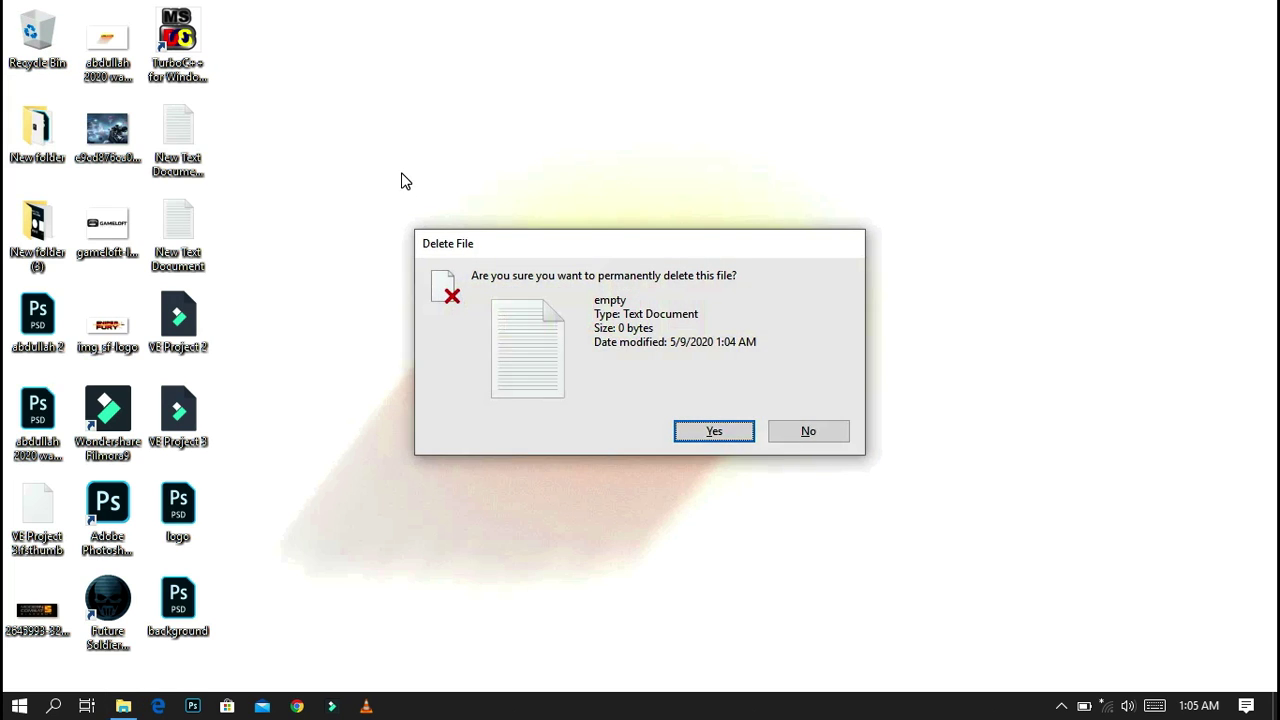
pyautogui.press('Return')
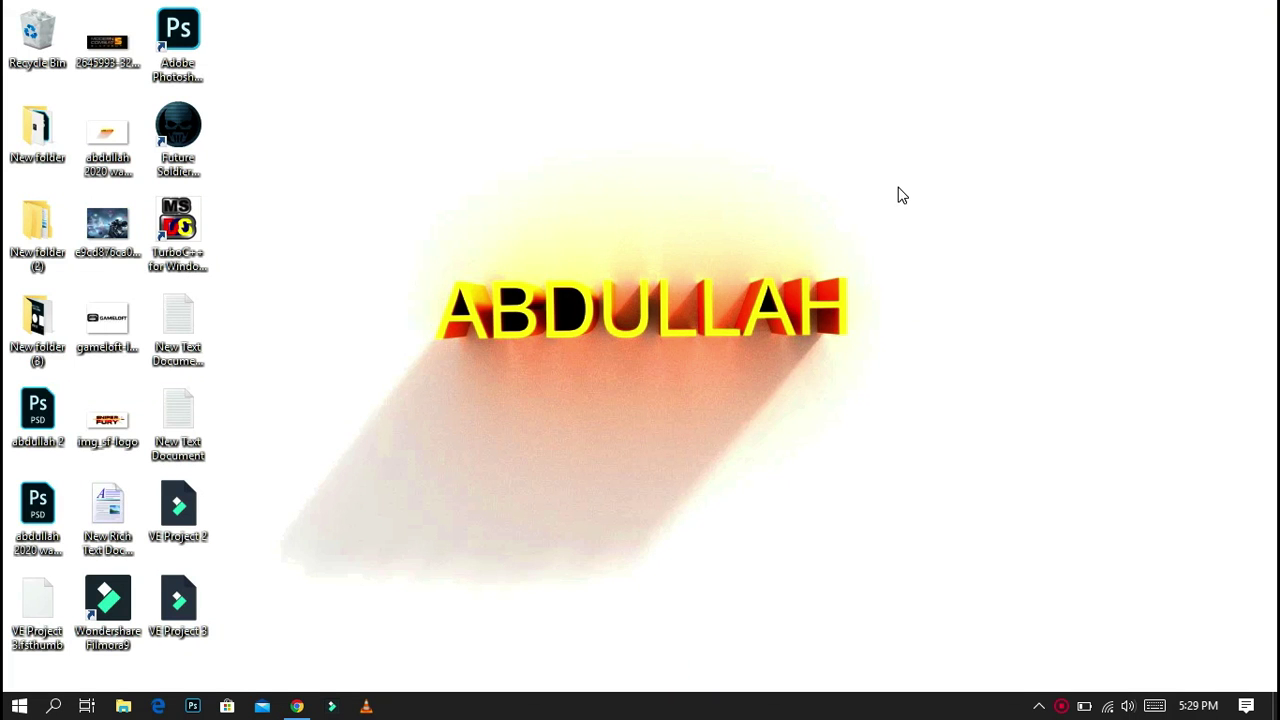
# - Refresh the desktop, and view the computer's processor, memory and system type through the properties of This PC, closing the System window when done
pyautogui.rightClick(898, 192)
pyautogui.click(933, 245)
pyautogui.click(124, 706)
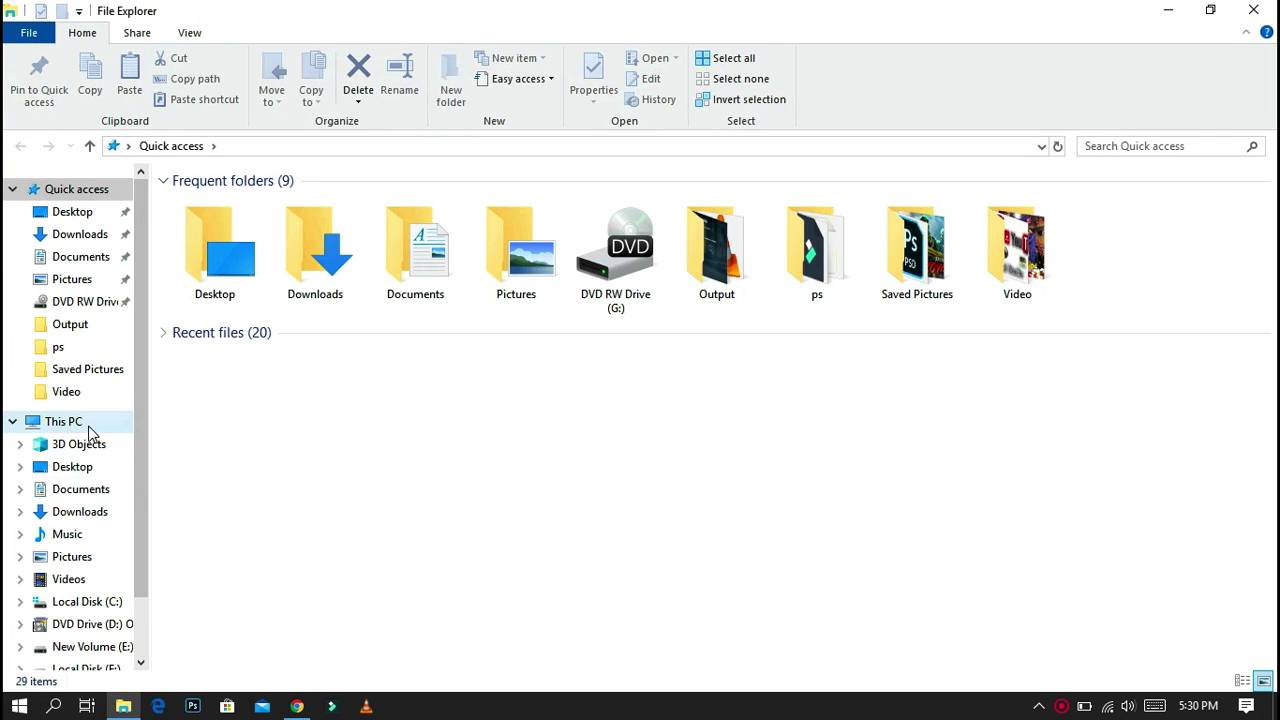
pyautogui.rightClick(91, 429)
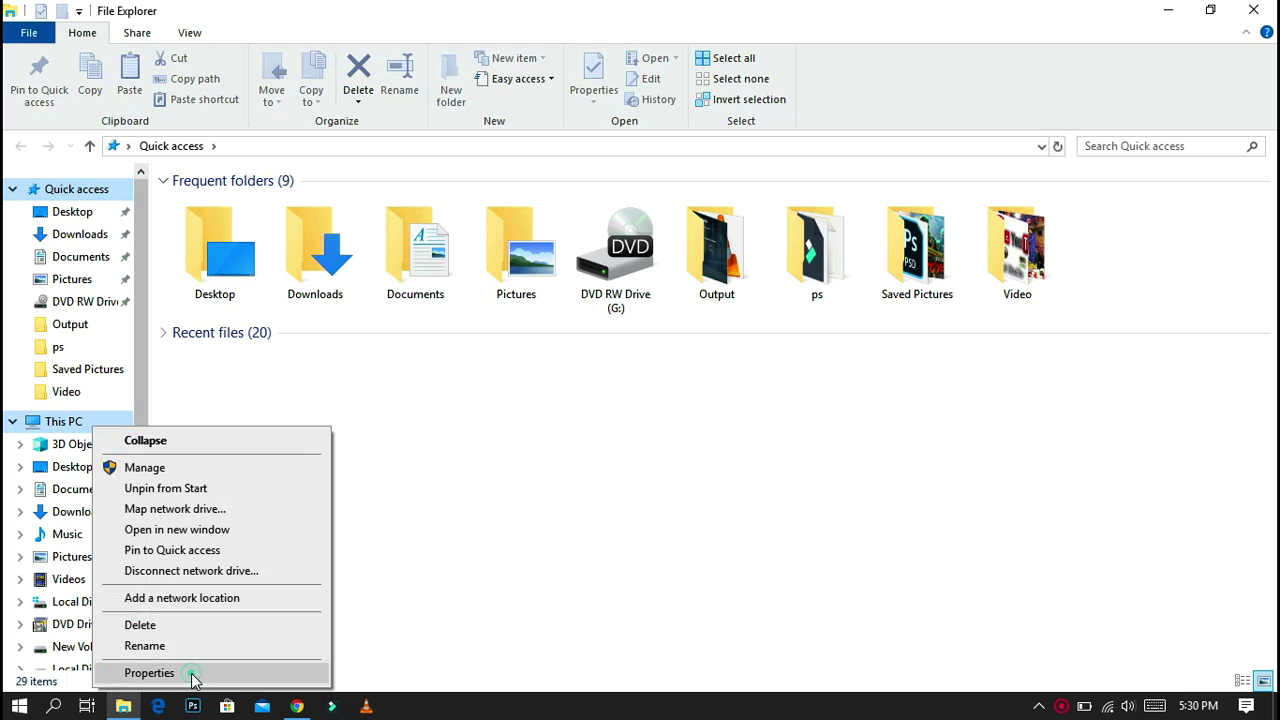
pyautogui.click(149, 673)
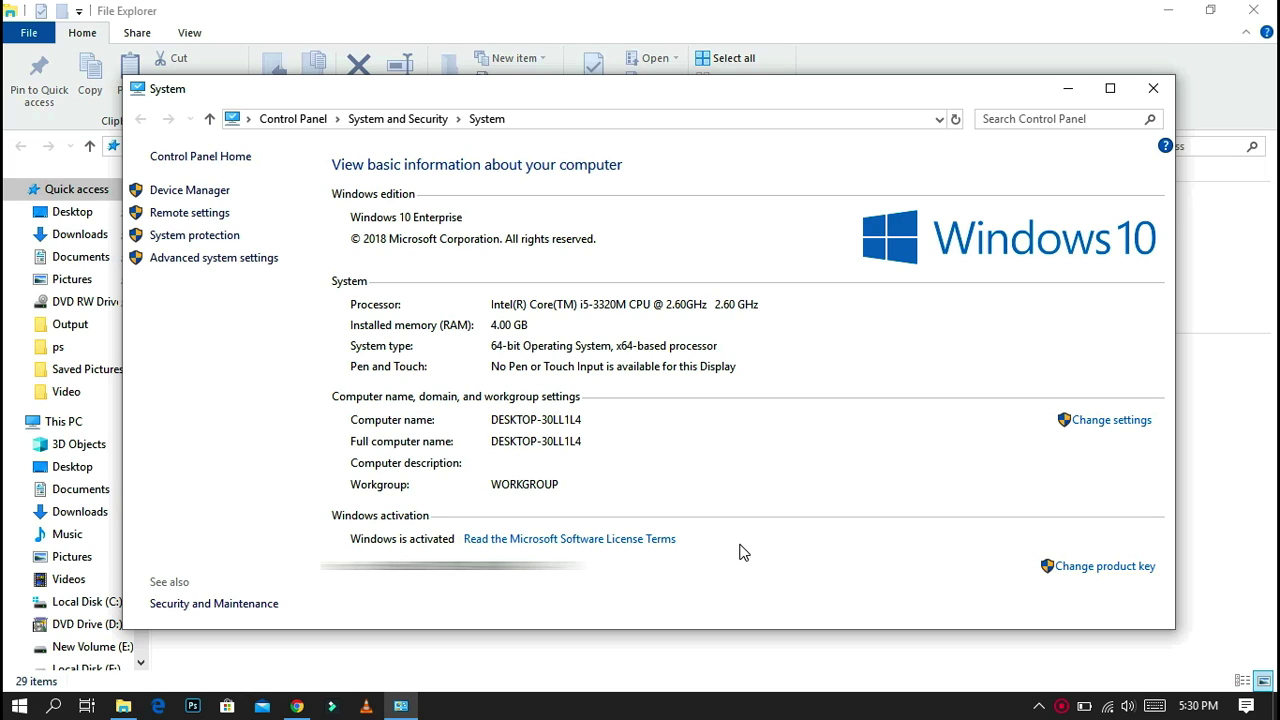
pyautogui.click(1154, 90)
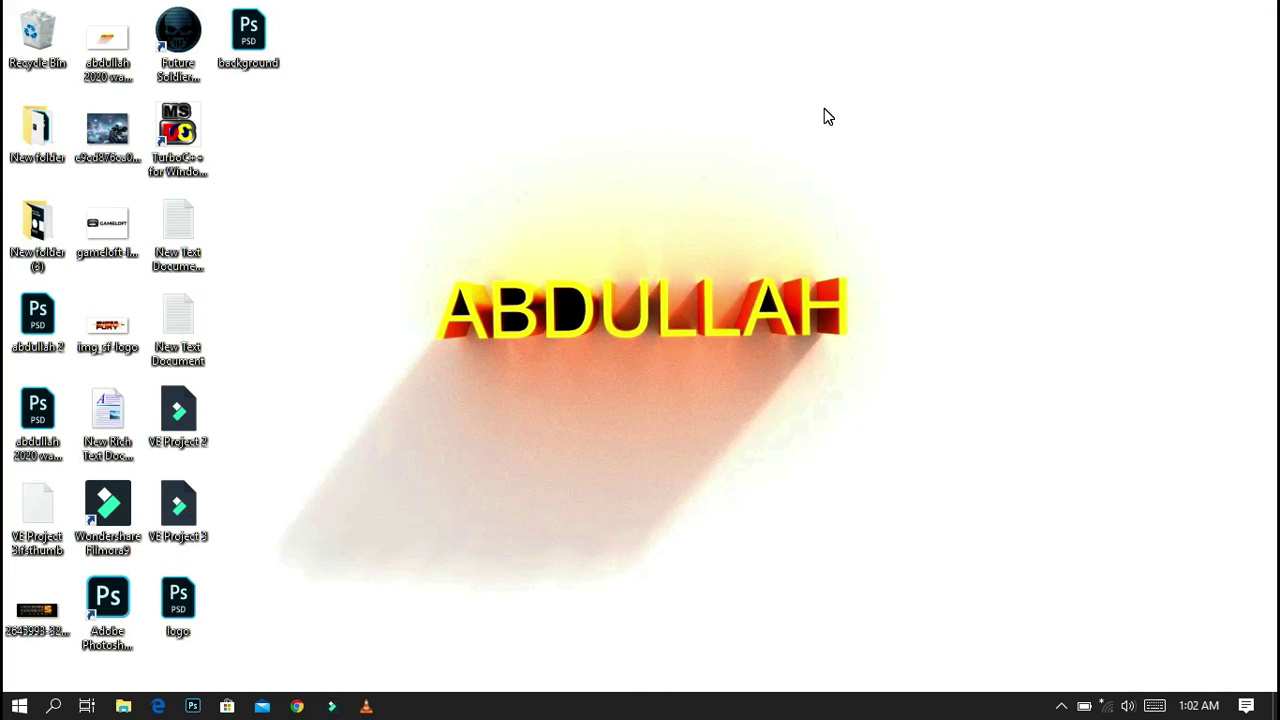
# - Refresh the desktop twice, and move the on-battery power mode slider to Best battery life
pyautogui.rightClick(825, 111)
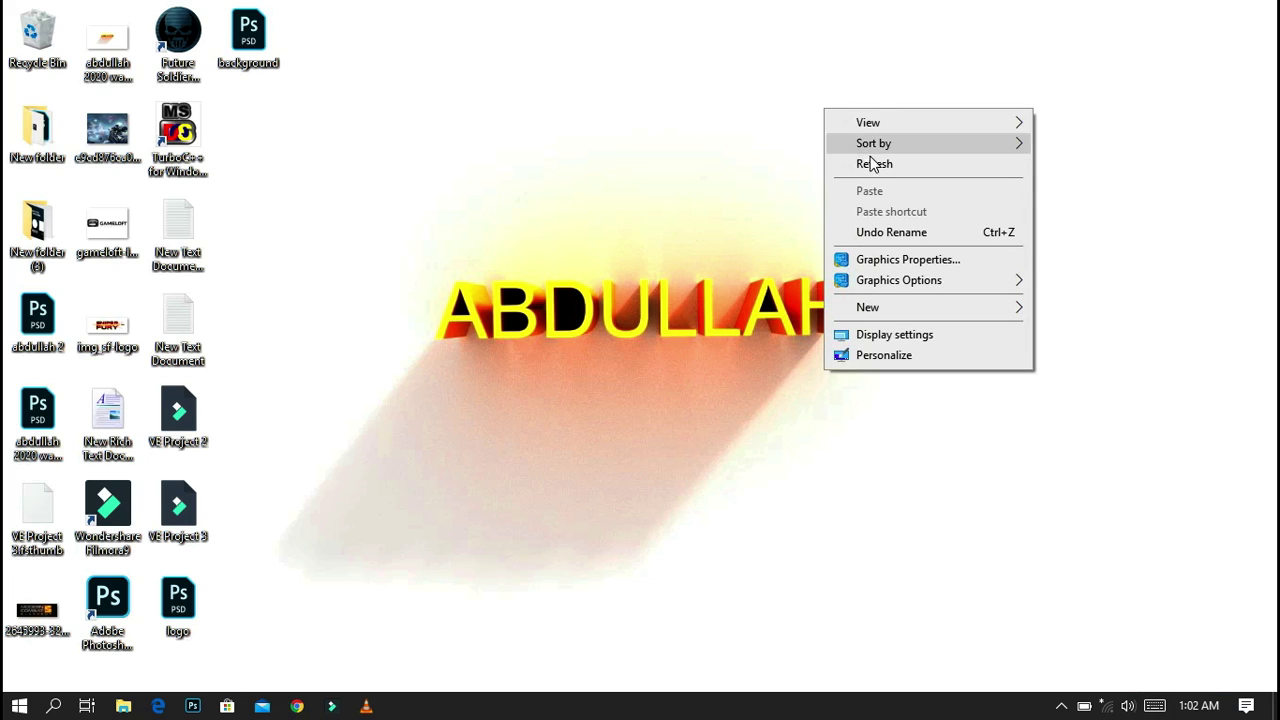
pyautogui.click(869, 163)
pyautogui.rightClick(826, 110)
pyautogui.click(858, 163)
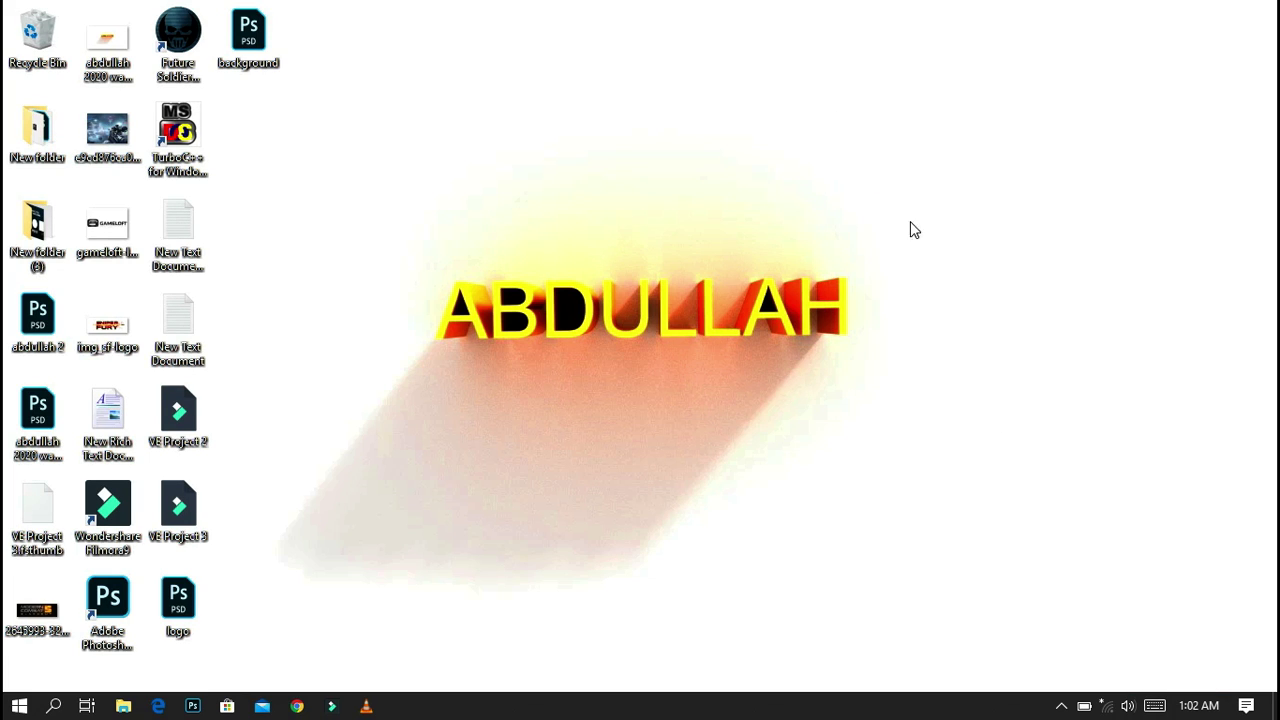
pyautogui.click(1085, 708)
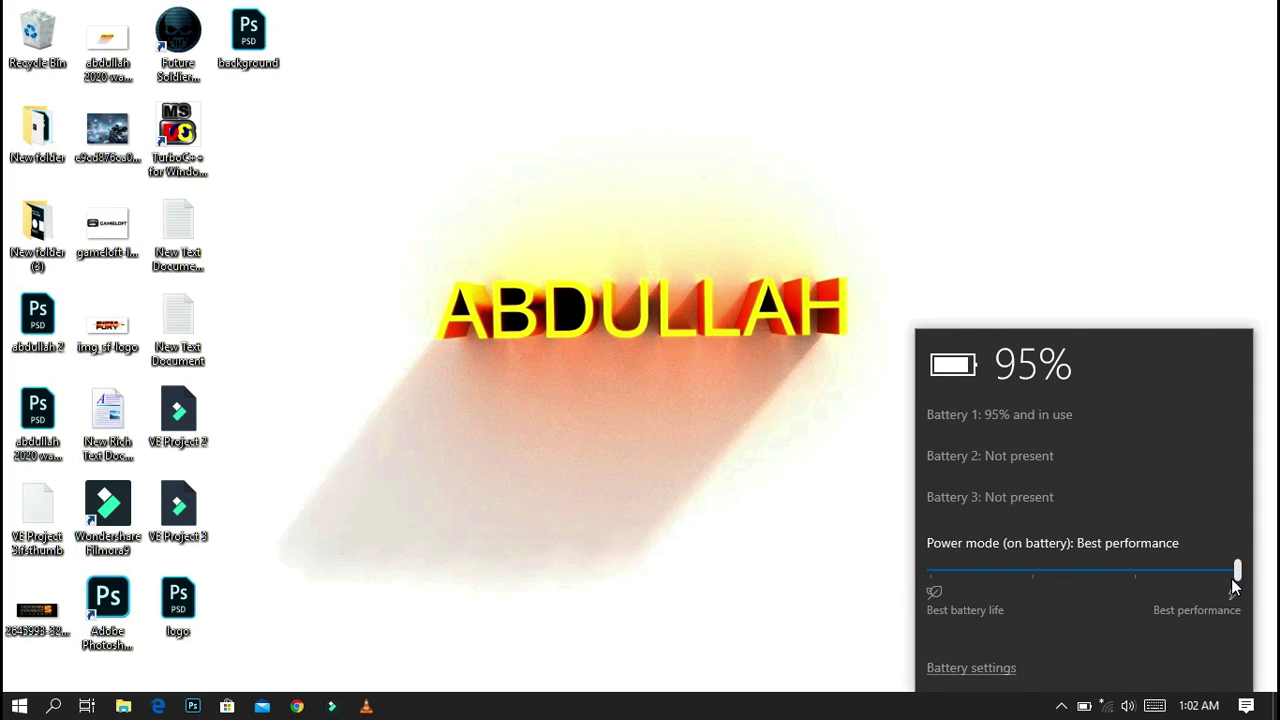
pyautogui.moveTo(1236, 579); pyautogui.dragTo(903, 582)
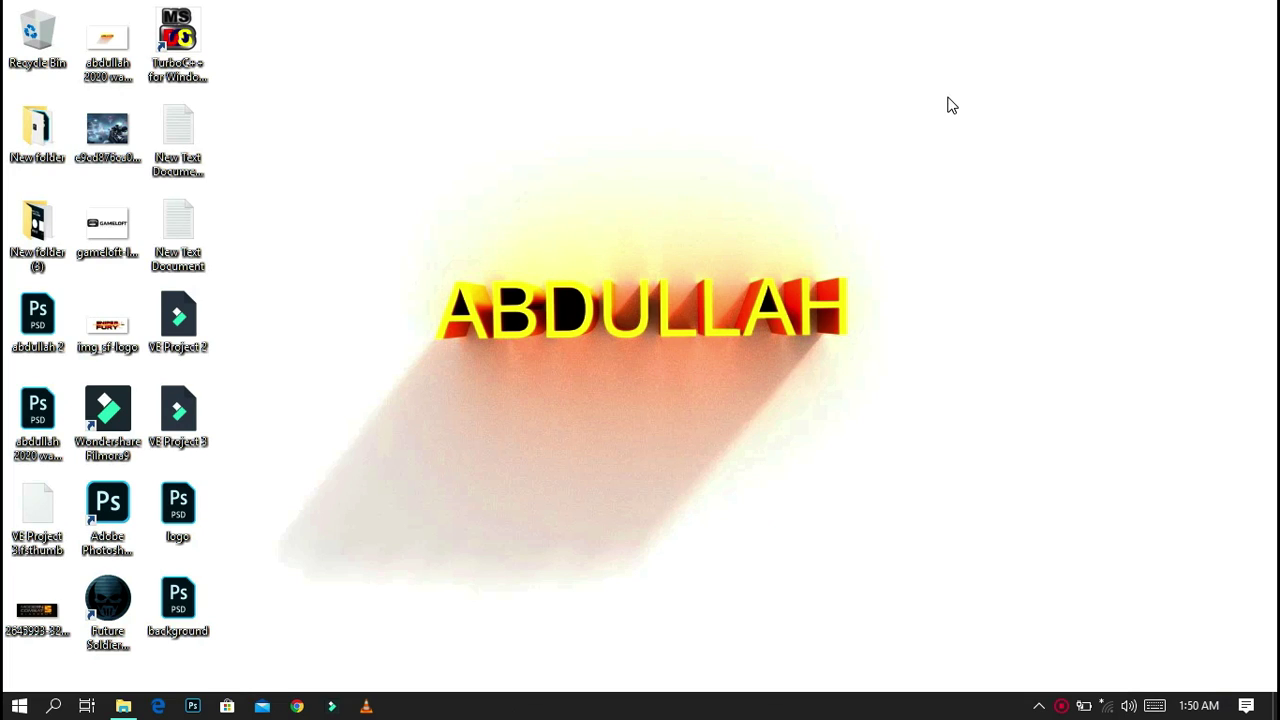
# - Refresh the desktop and open the Gaming category in Windows Settings
pyautogui.rightClick(951, 106)
pyautogui.click(975, 152)
pyautogui.click(18, 703)
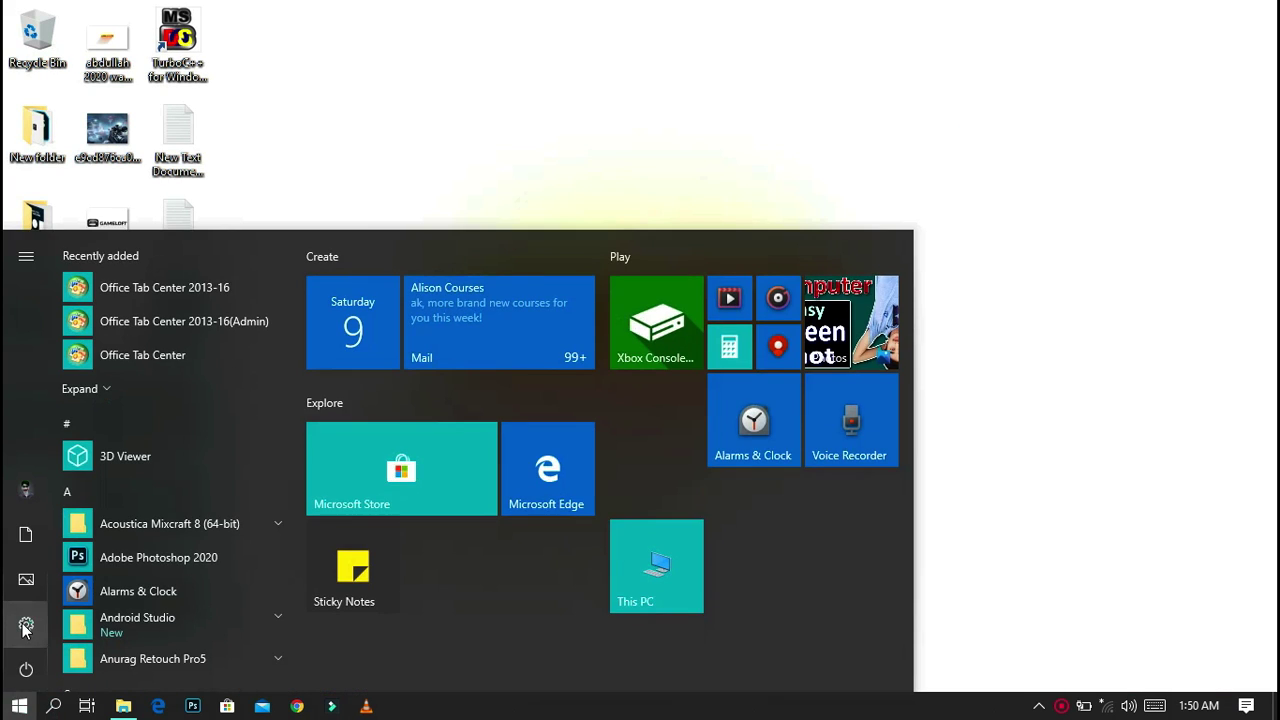
pyautogui.click(22, 626)
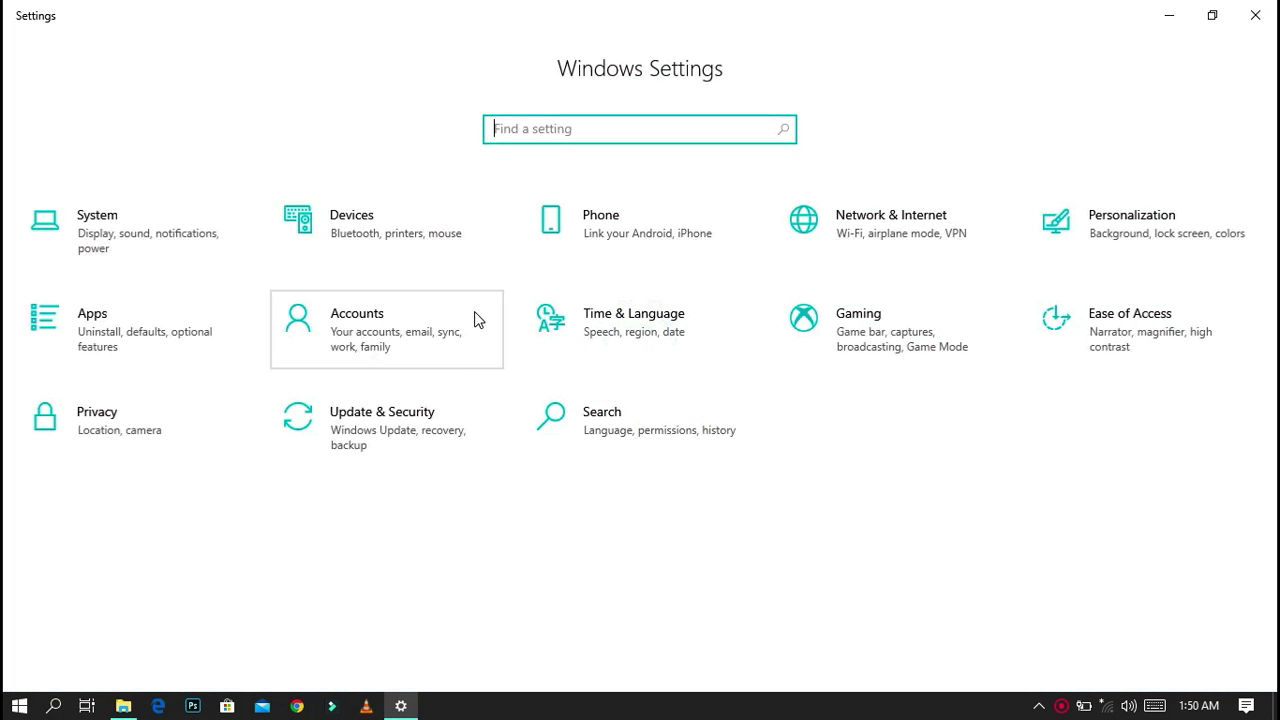
pyautogui.click(949, 344)
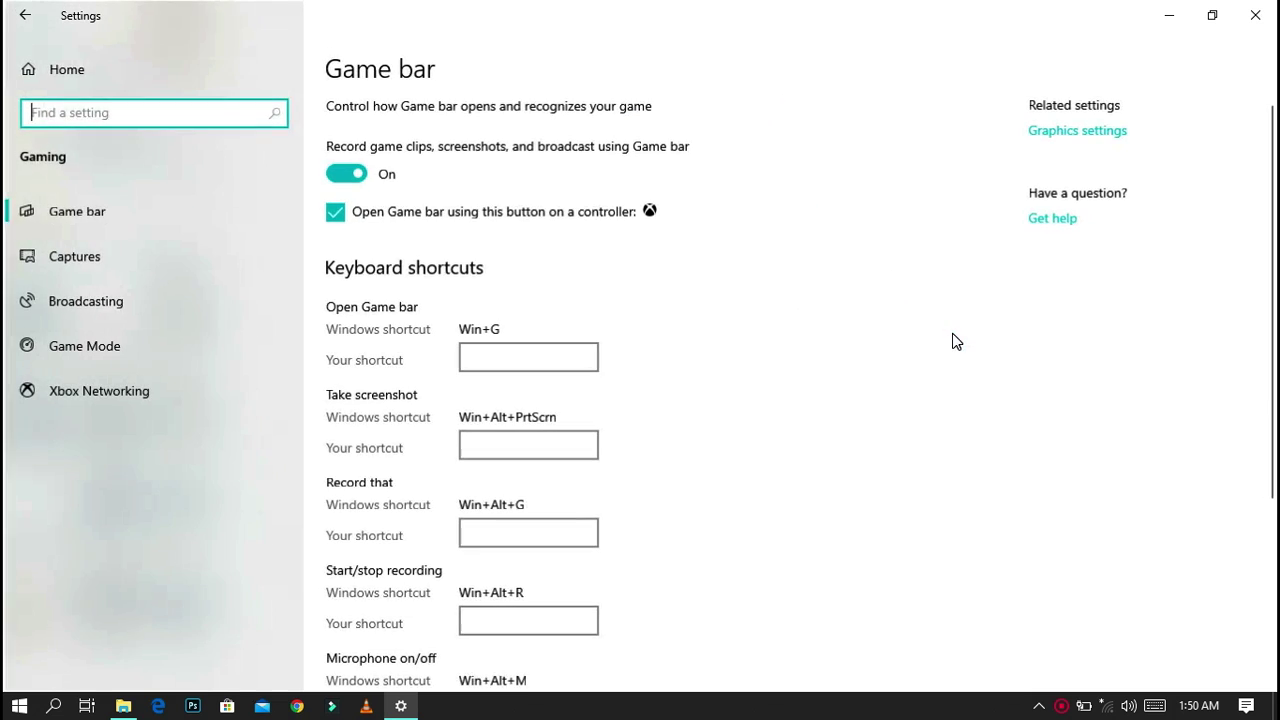
# - Turn off recording game clips, screenshots and broadcasts using Game bar, look through its keyboard shortcuts, and close Settings
pyautogui.click(352, 180)
pyautogui.scroll(-3, 700, 329)
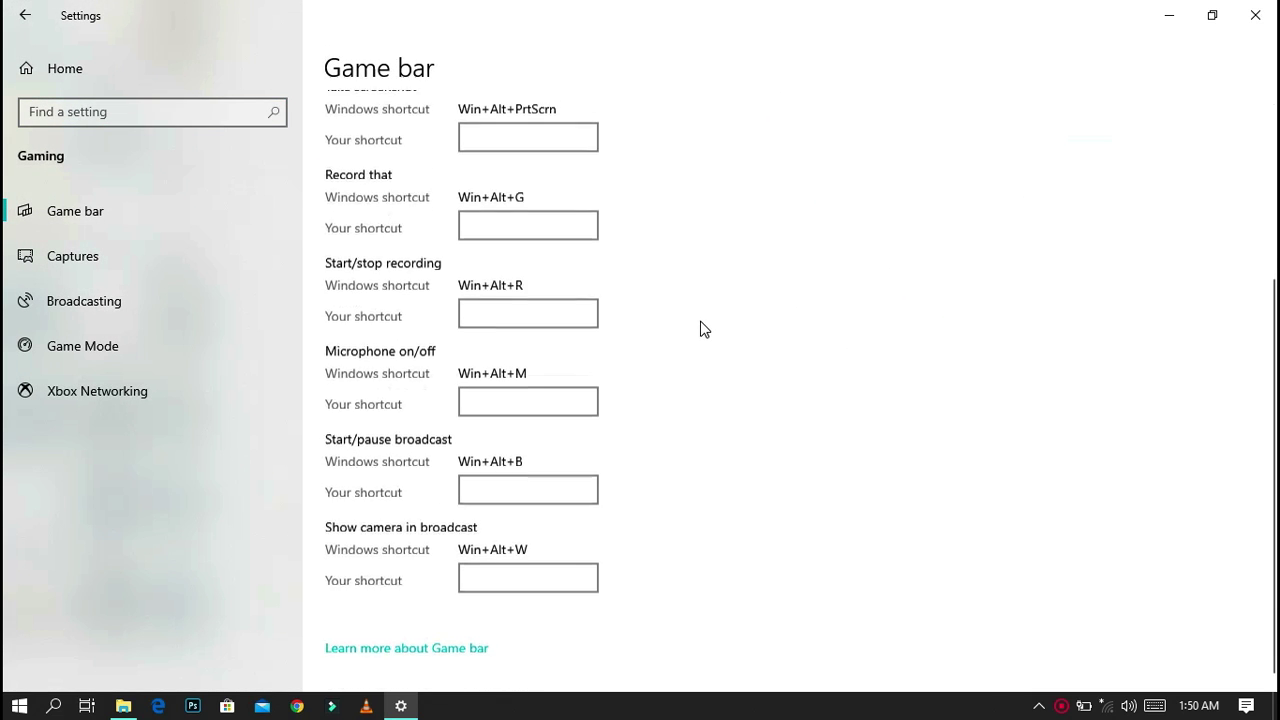
pyautogui.scroll(3, 703, 333)
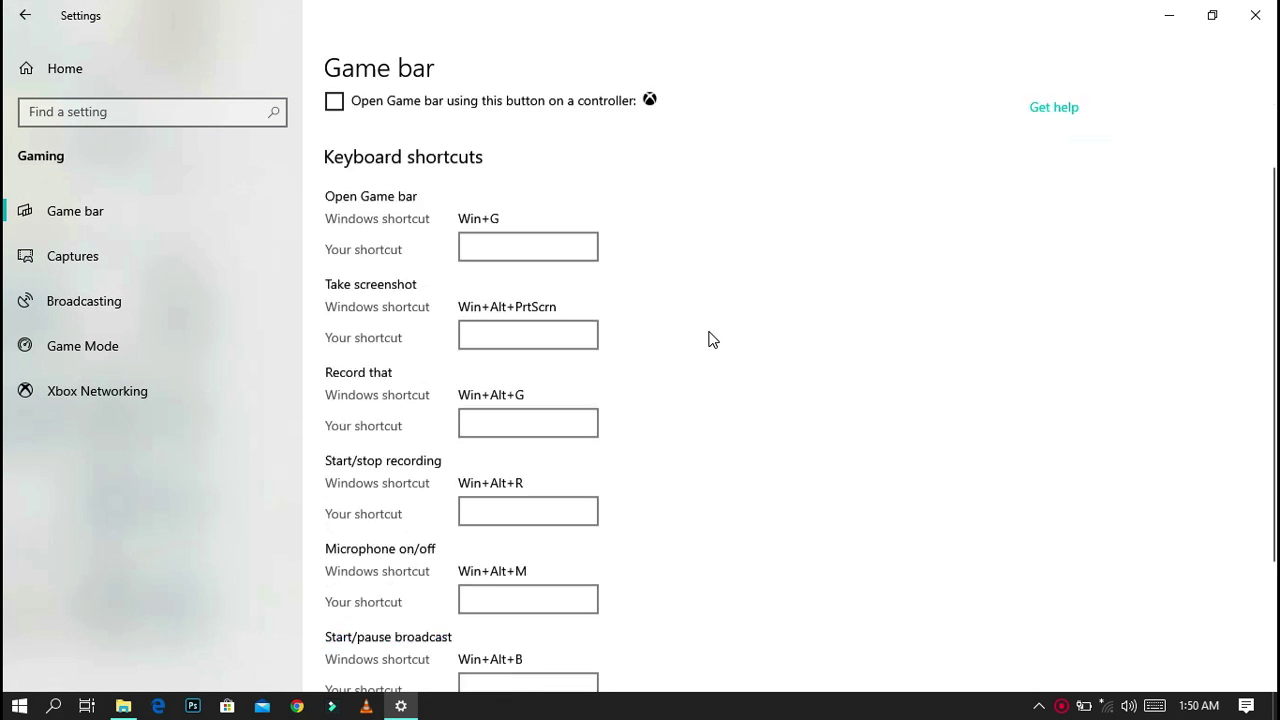
pyautogui.click(1255, 15)
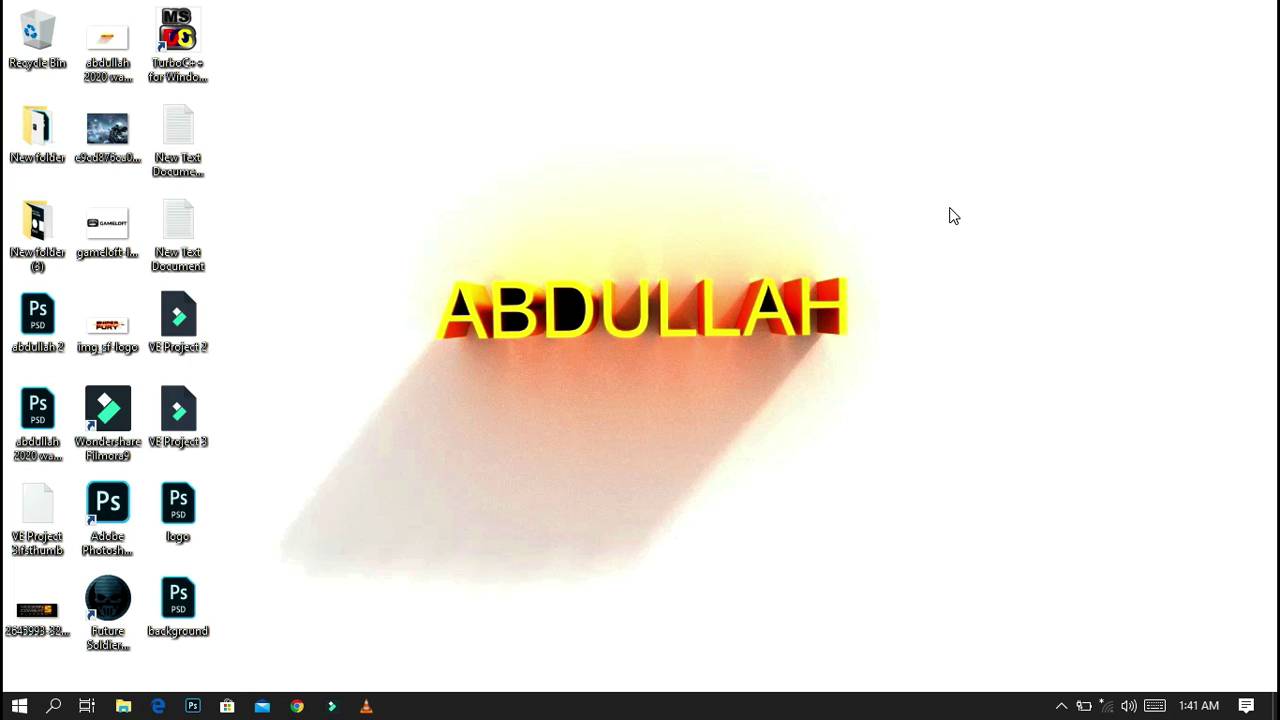
# - Refresh the desktop and open the Notifications & actions page of the System settings
pyautogui.rightClick(914, 166)
pyautogui.click(948, 214)
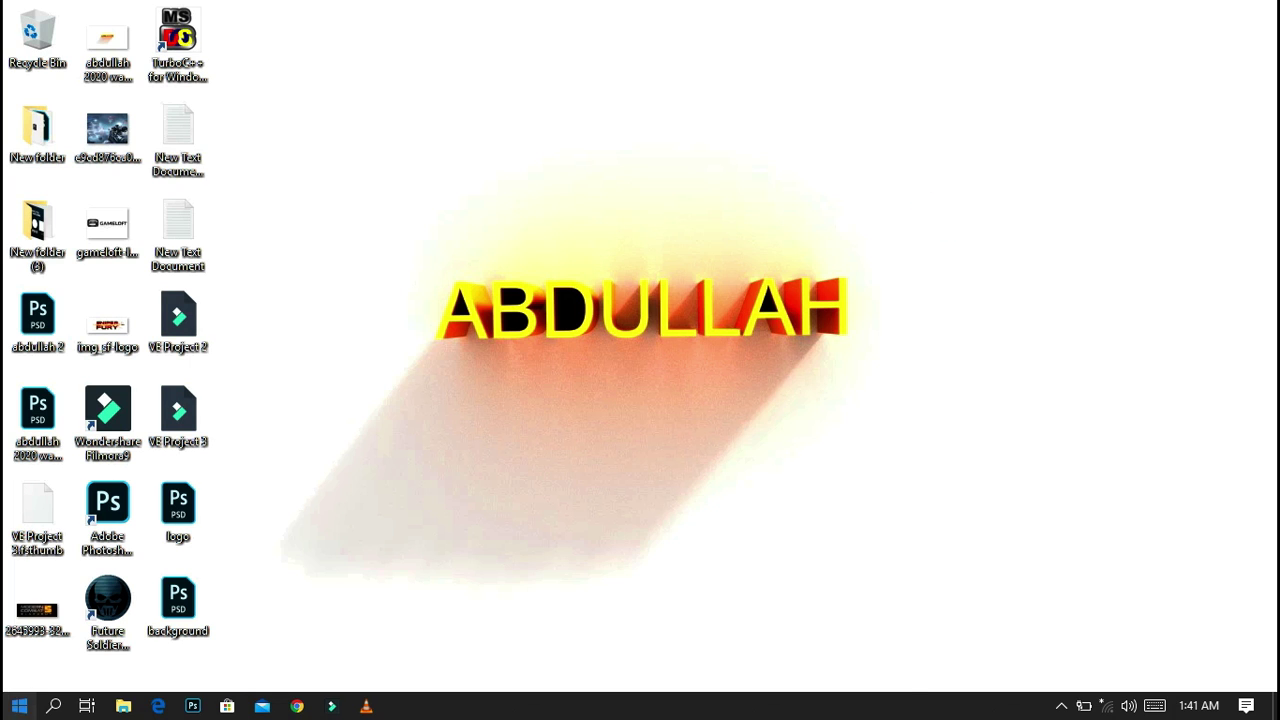
pyautogui.click(19, 706)
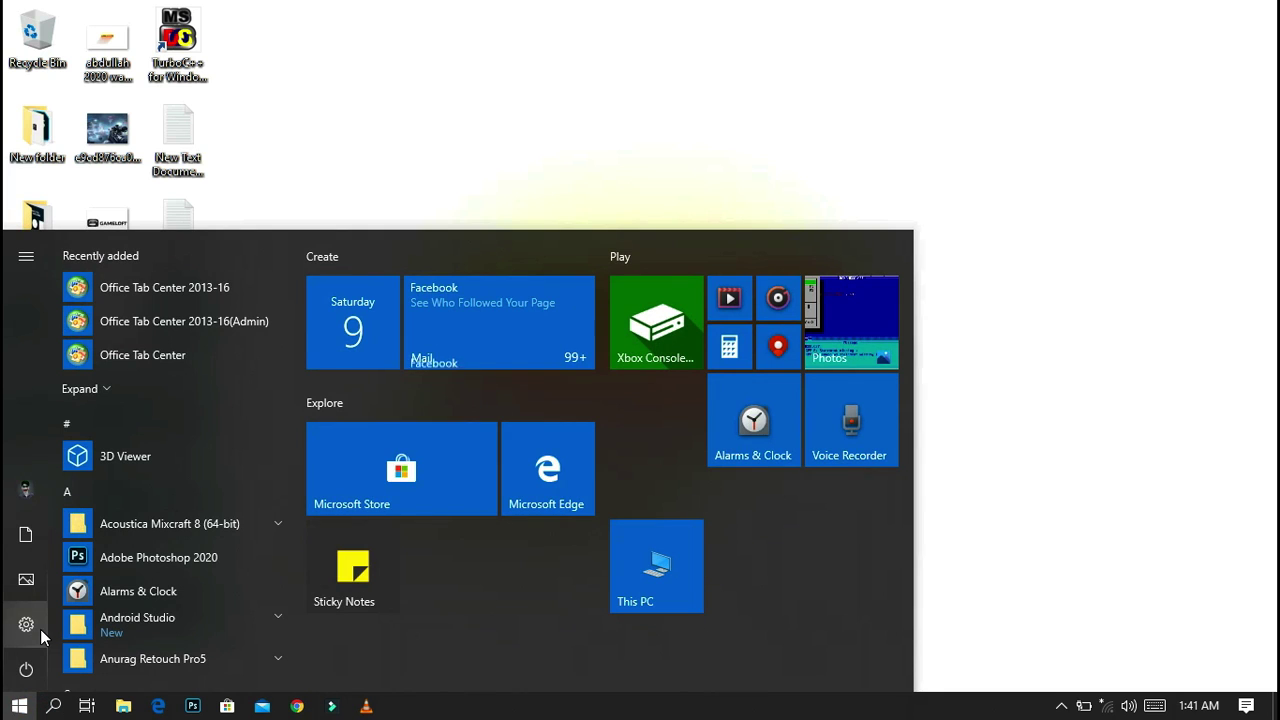
pyautogui.click(40, 630)
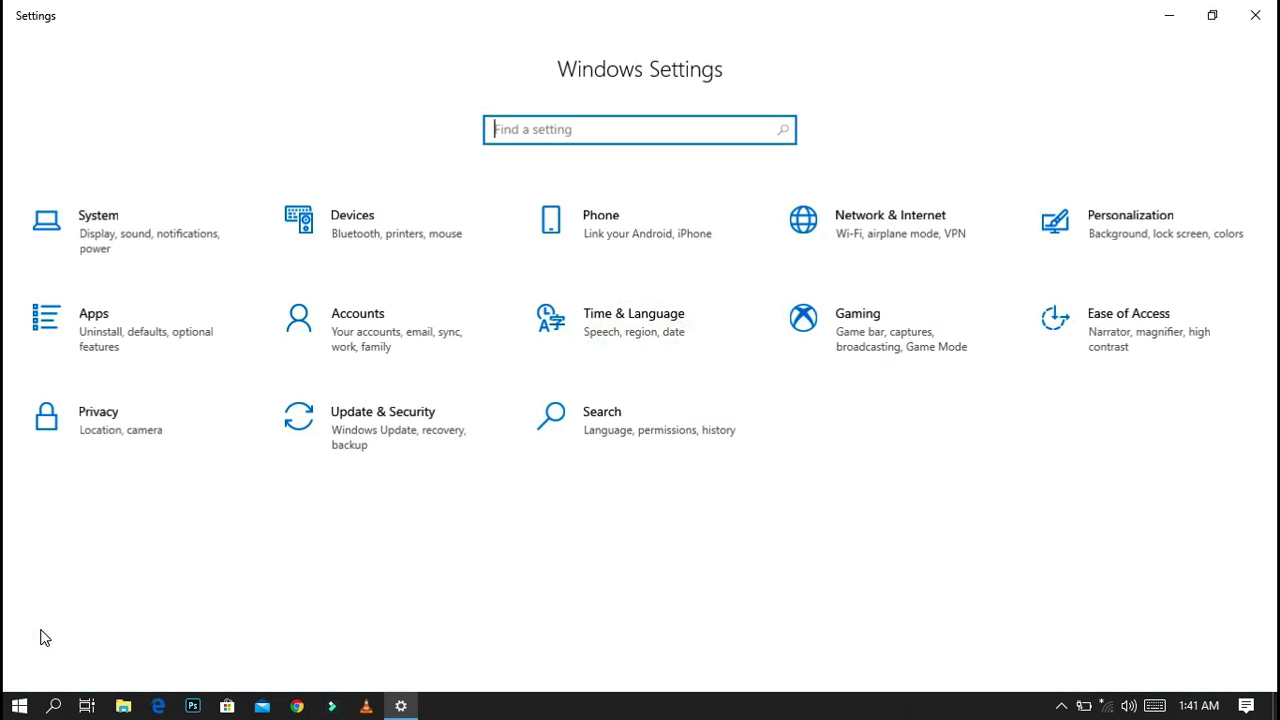
pyautogui.click(172, 243)
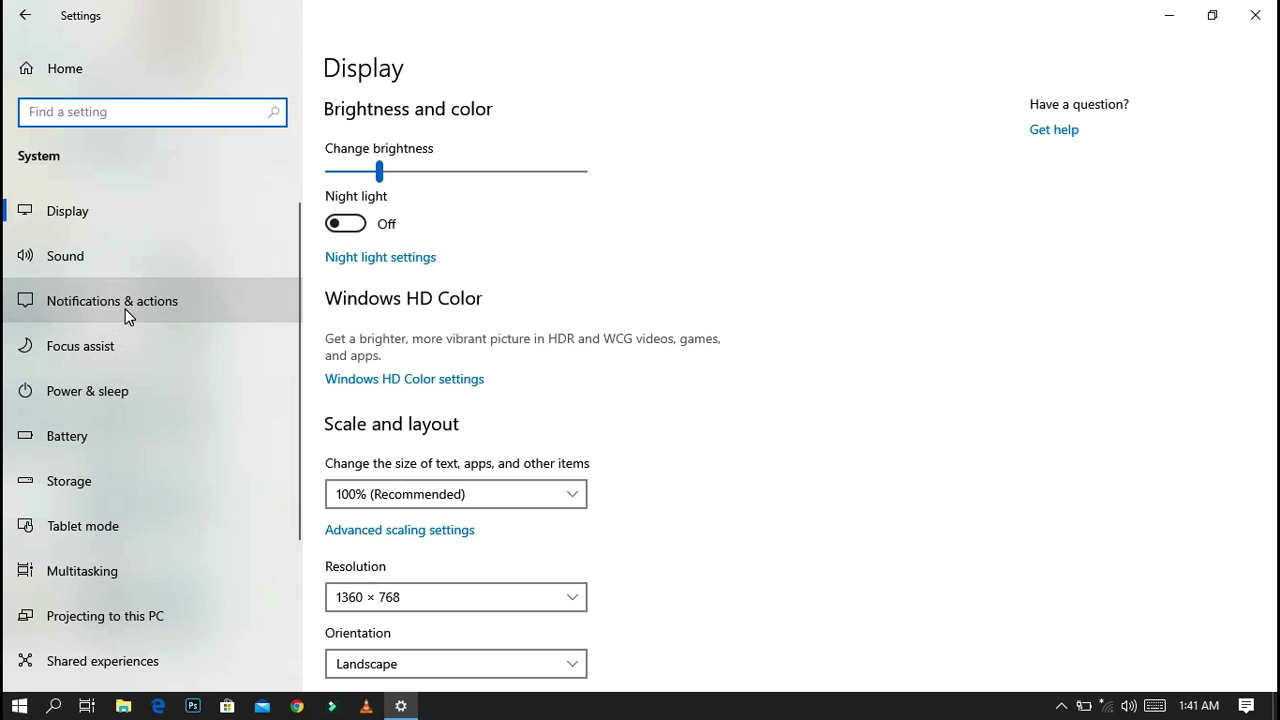
pyautogui.click(191, 302)
# - Turn off lock screen notifications, lock screen reminders and VoIP calls, the Windows welcome experience, and tips, tricks and suggestions
pyautogui.scroll(-5, 706, 346)
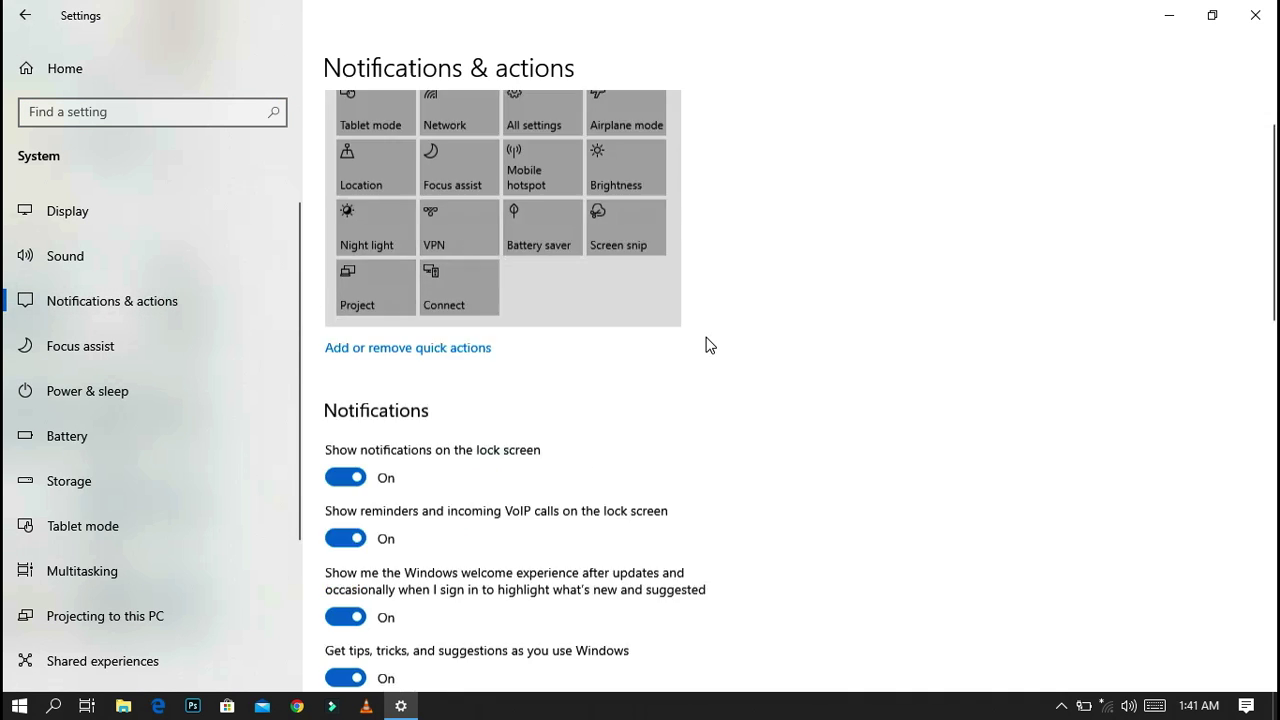
pyautogui.scroll(3, 706, 346)
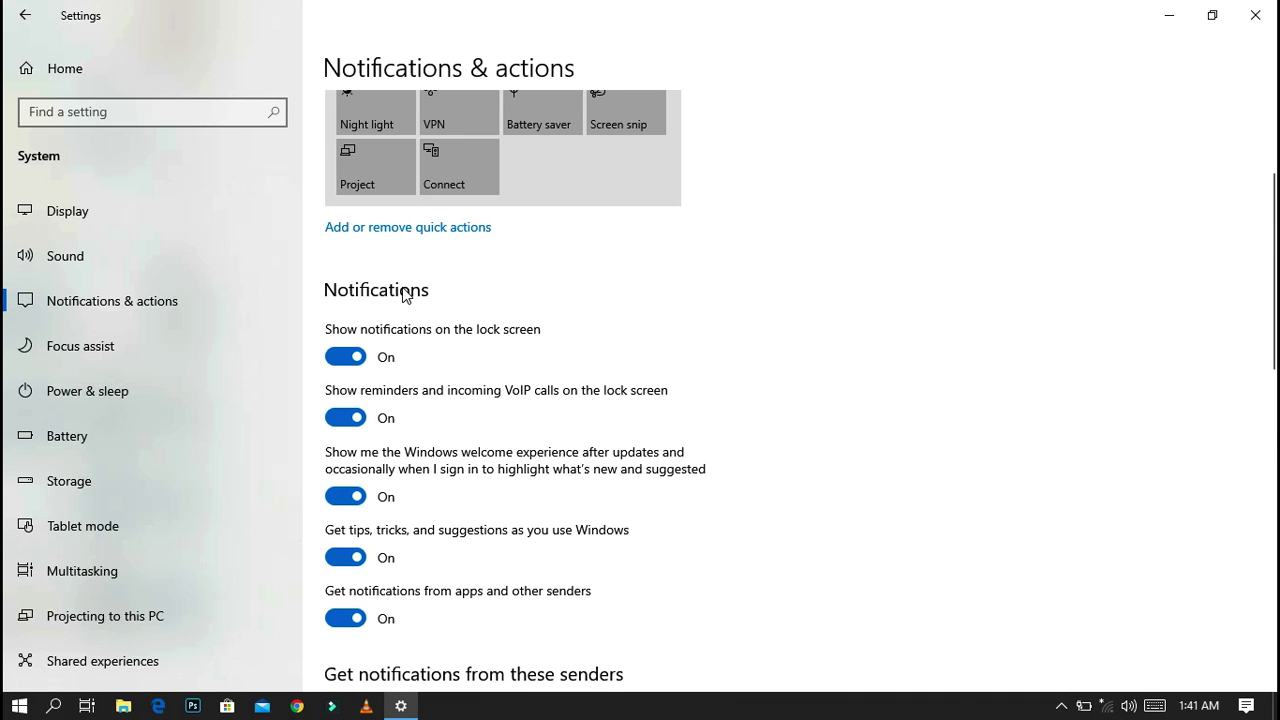
pyautogui.click(352, 357)
pyautogui.scroll(-1, 435, 395)
pyautogui.scroll(-2, 435, 395)
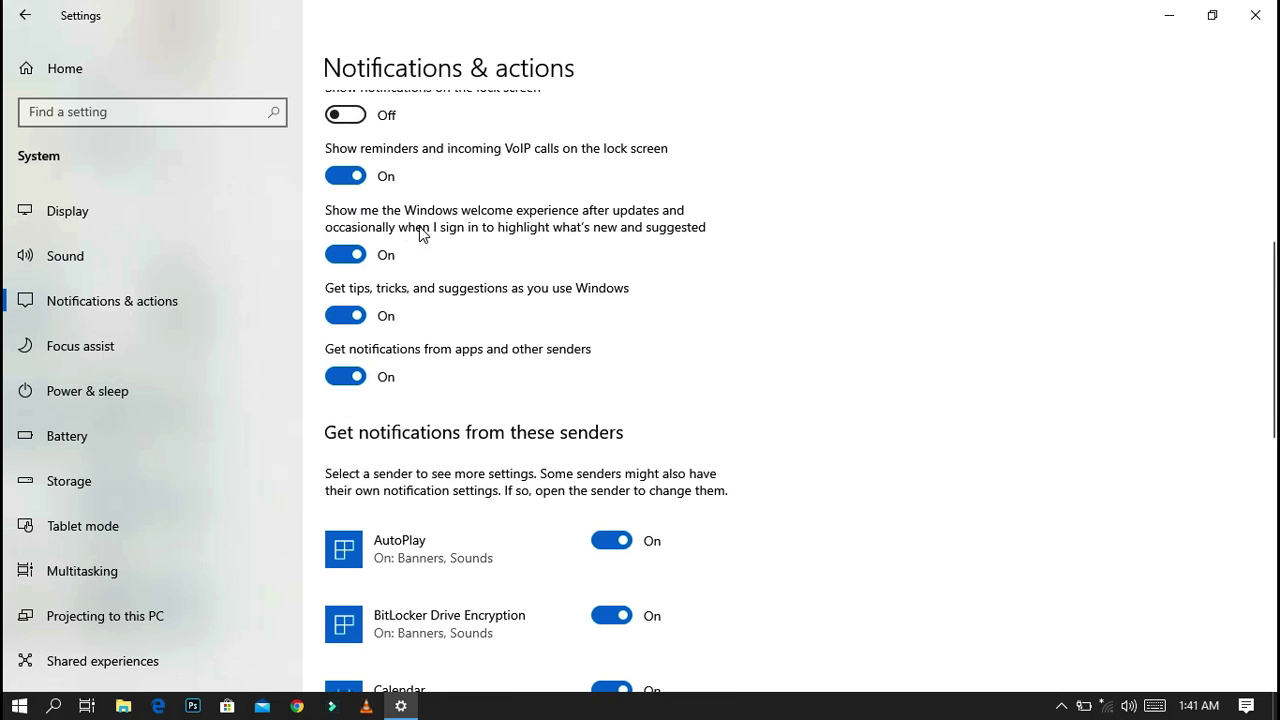
pyautogui.click(360, 256)
pyautogui.click(348, 315)
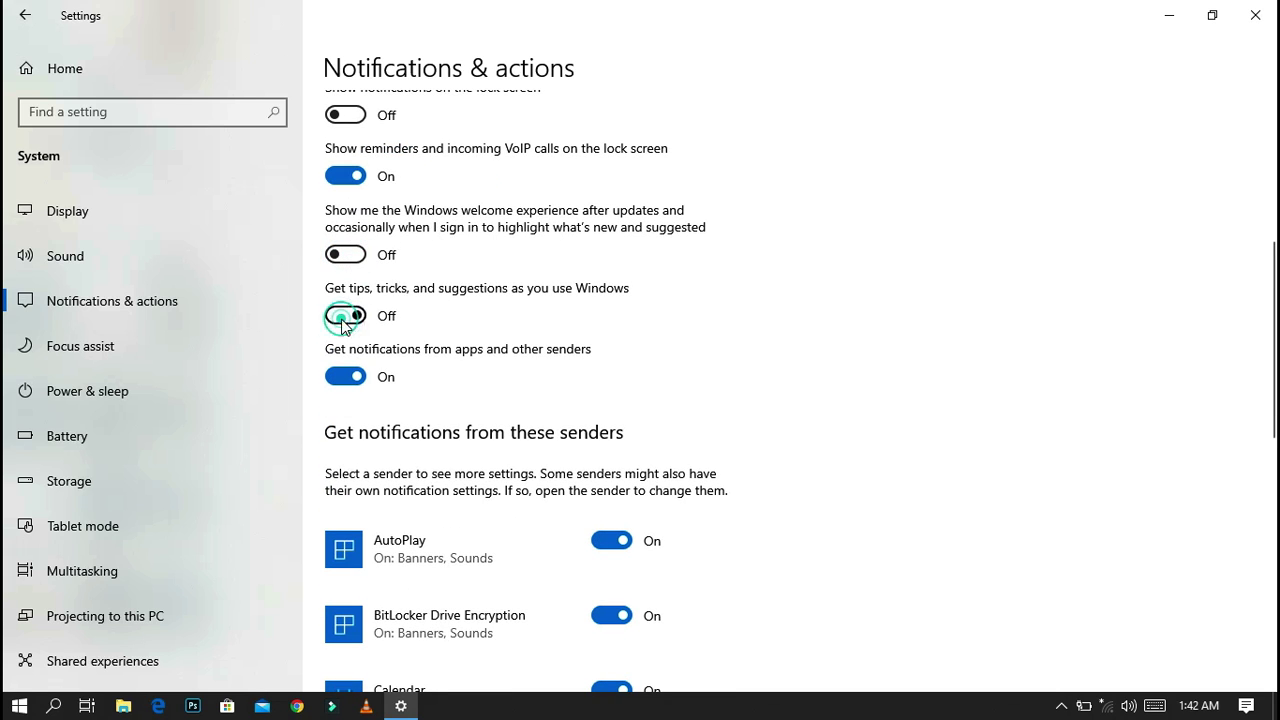
pyautogui.scroll(3, 429, 380)
pyautogui.click(356, 418)
# - Turn off notifications from the senders AutoPlay, BitLocker Drive Encryption, Calendar, Focus assist and Google Chrome
pyautogui.scroll(-5, 516, 410)
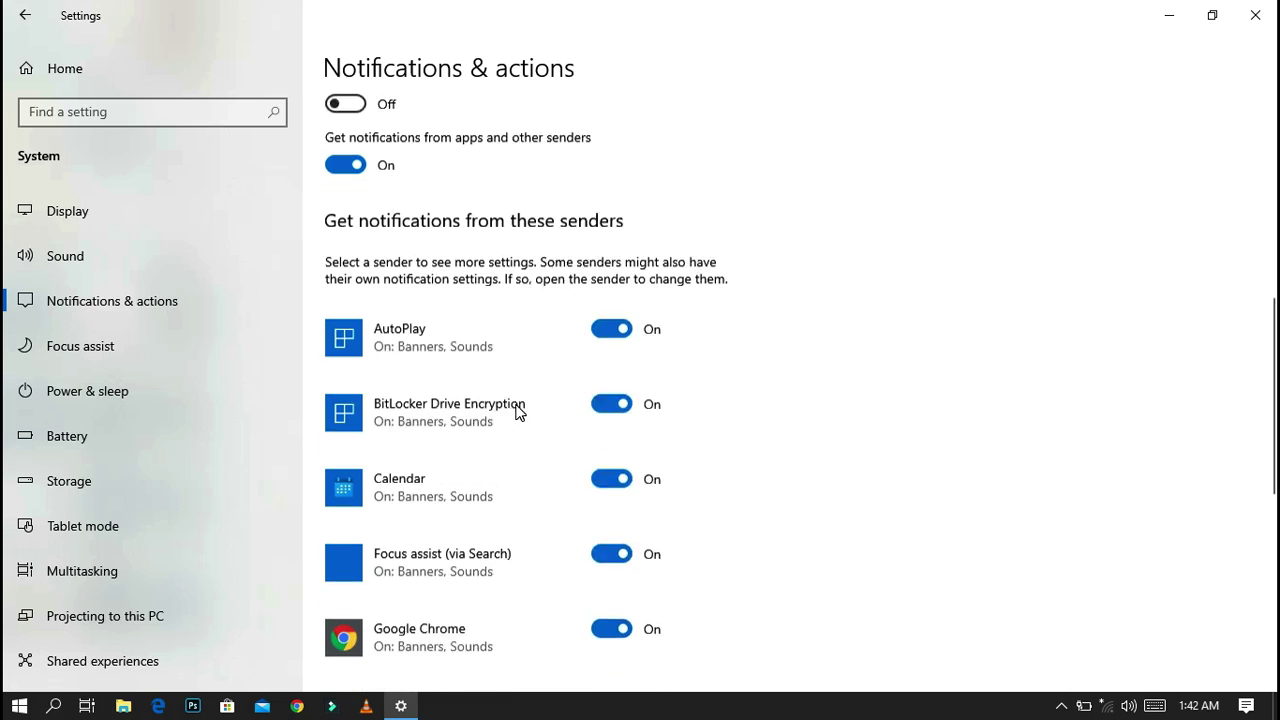
pyautogui.click(611, 298)
pyautogui.scroll(-3, 680, 377)
pyautogui.click(606, 133)
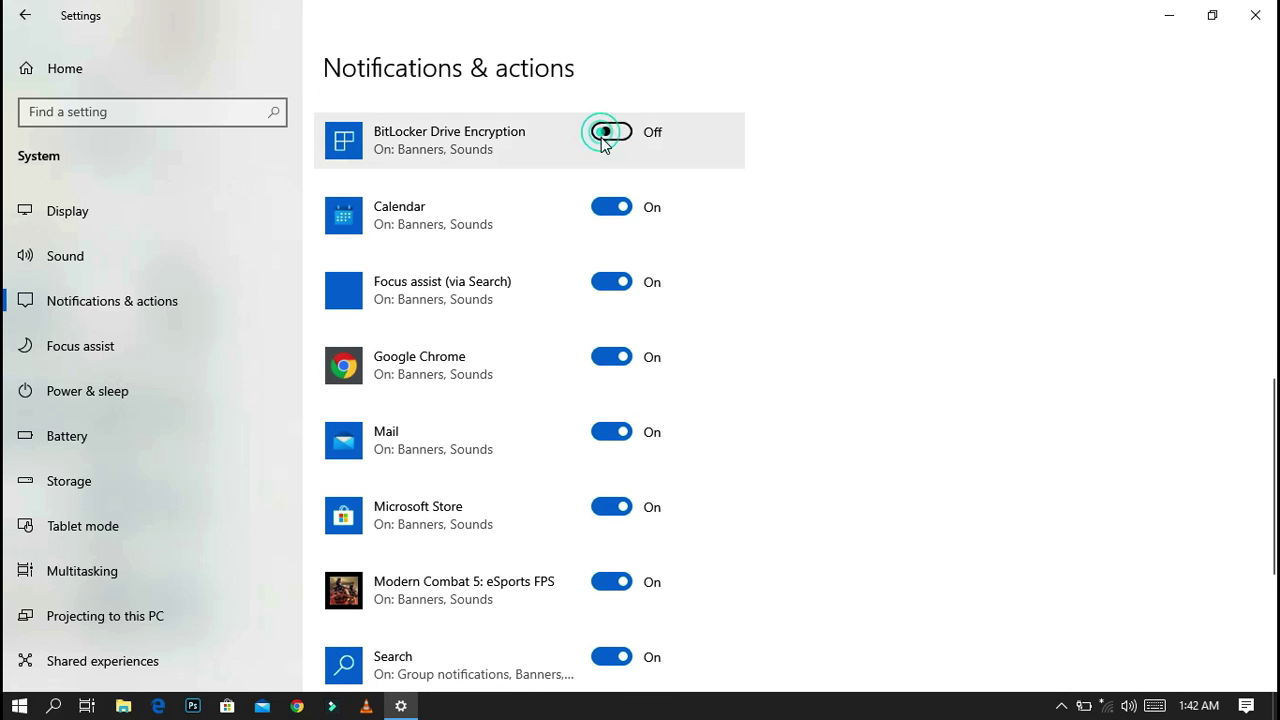
pyautogui.click(608, 207)
pyautogui.click(608, 283)
pyautogui.click(600, 358)
pyautogui.scroll(-3, 600, 408)
pyautogui.scroll(3, 595, 520)
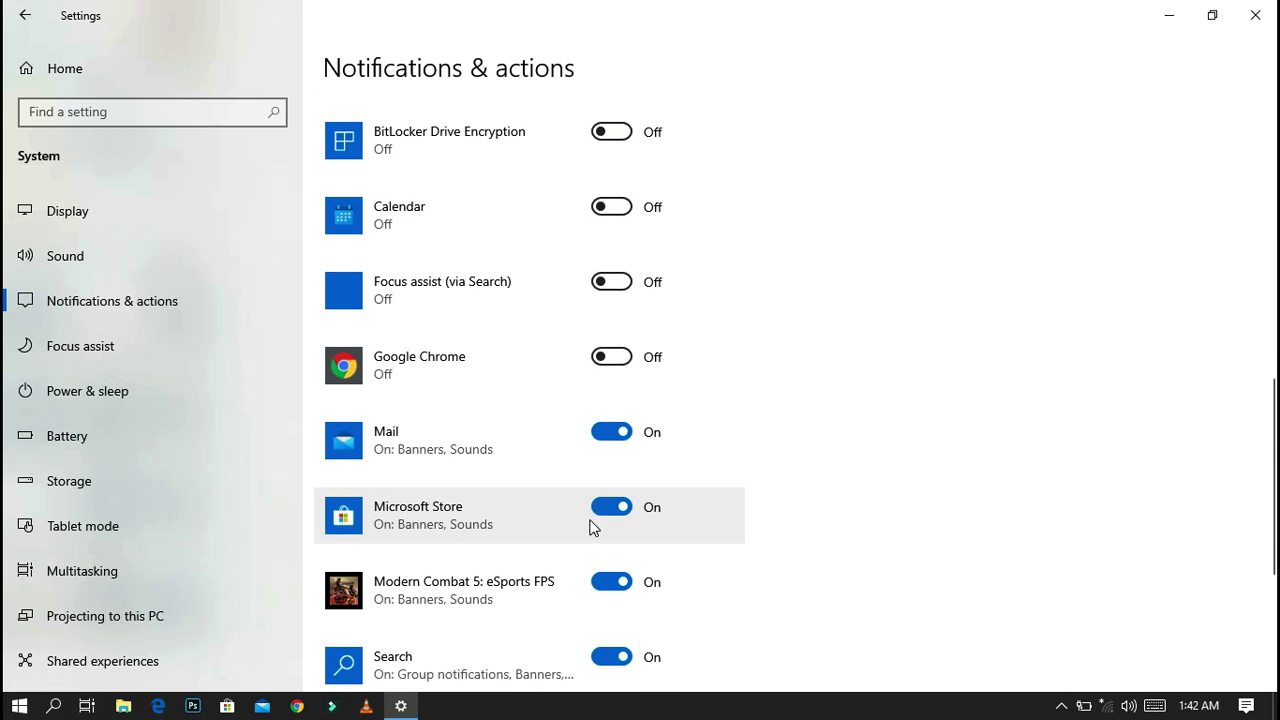
# - Turn off notifications from Microsoft Store, Modern Combat 5, Search, Security and Maintenance, Settings, Sniper Fury and Storage settings, and return to the Settings home page
pyautogui.click(600, 508)
pyautogui.scroll(-1, 606, 505)
pyautogui.click(606, 495)
pyautogui.scroll(-2, 604, 420)
pyautogui.click(606, 420)
pyautogui.click(610, 490)
pyautogui.click(611, 565)
pyautogui.scroll(-1, 611, 500)
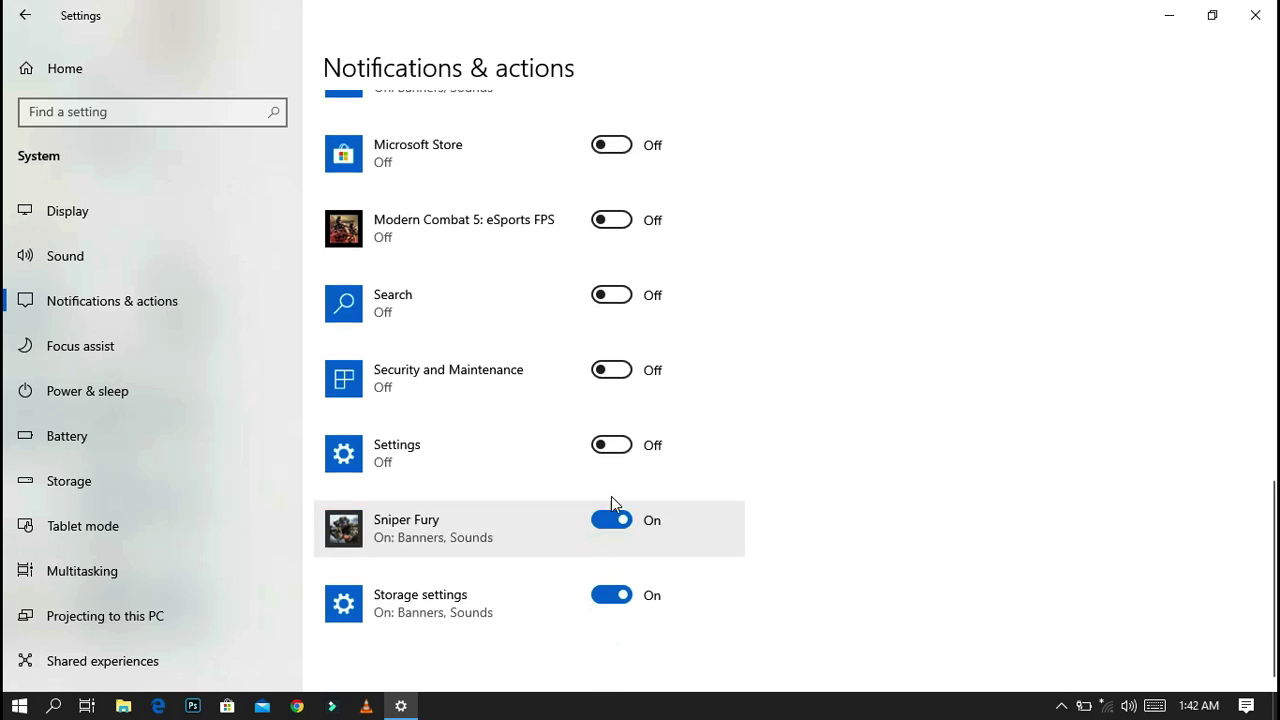
pyautogui.click(607, 519)
pyautogui.click(614, 595)
pyautogui.click(25, 16)
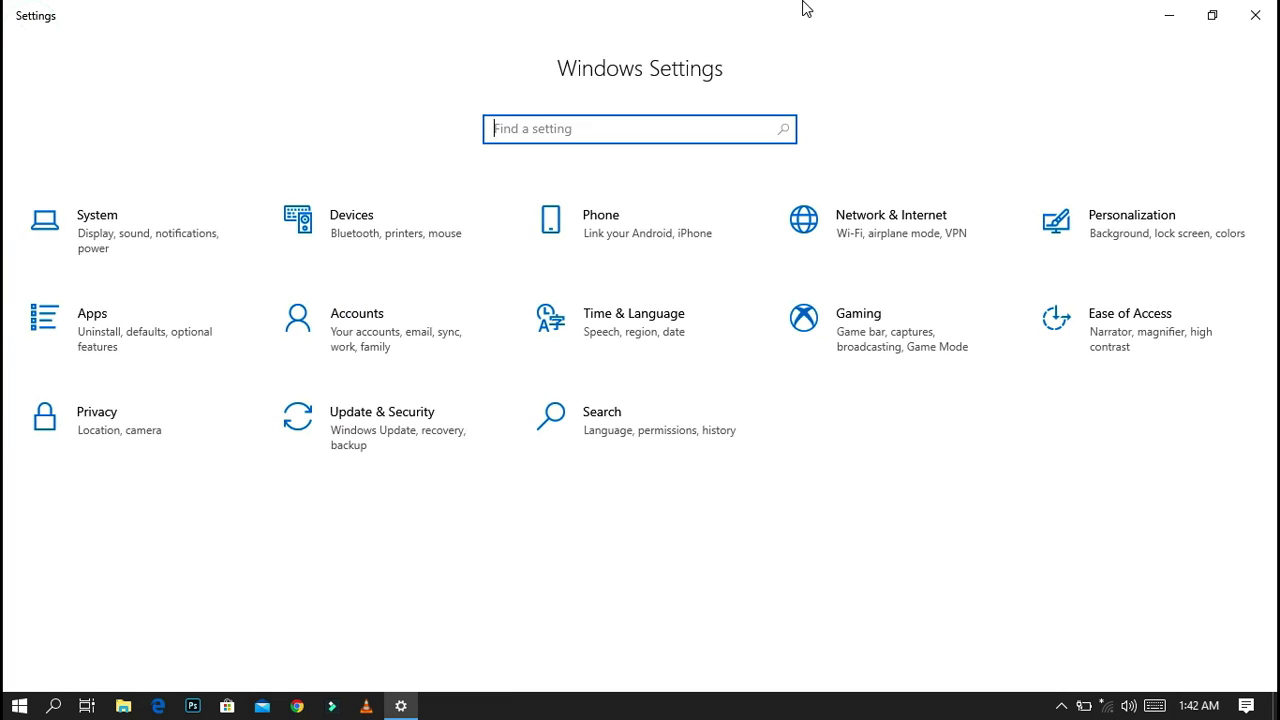